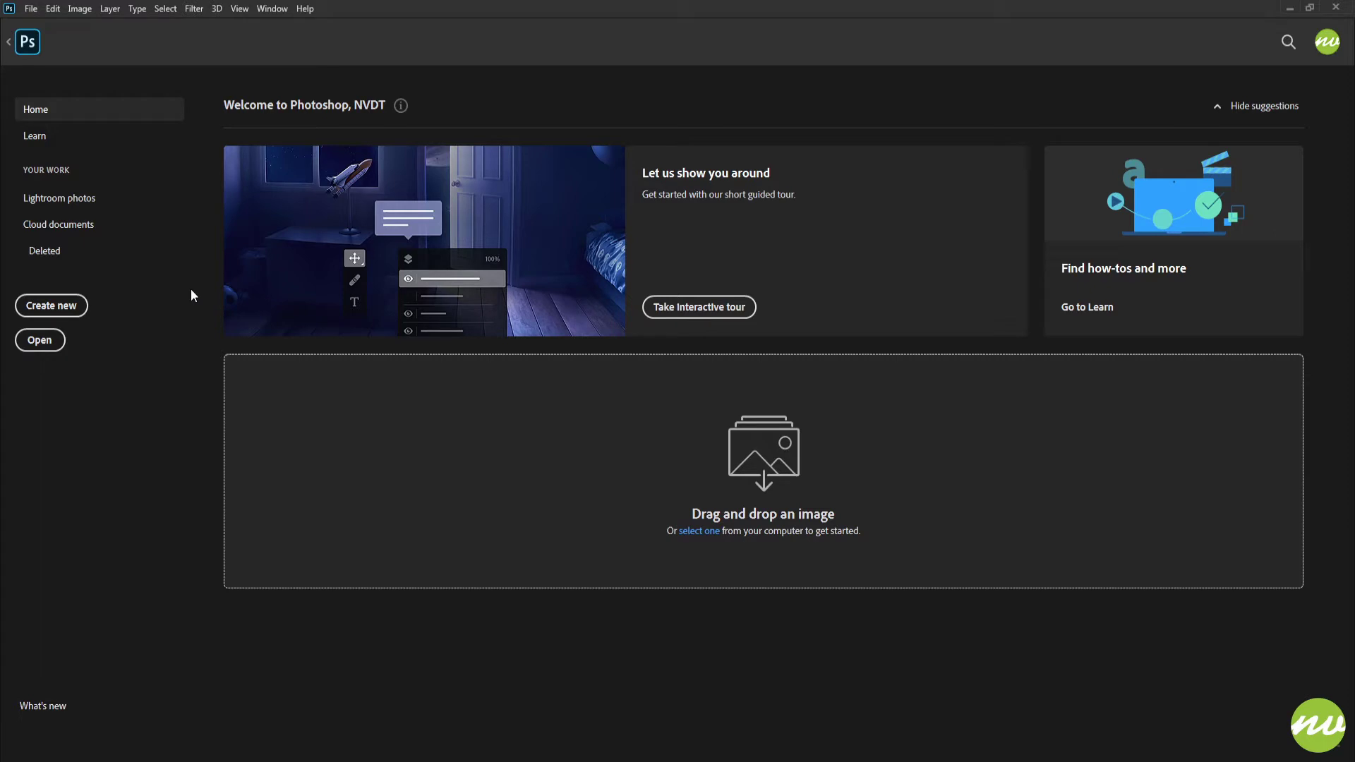
- Create a layer group named Teeth Whitening above the Background layer
left_click(29, 47)
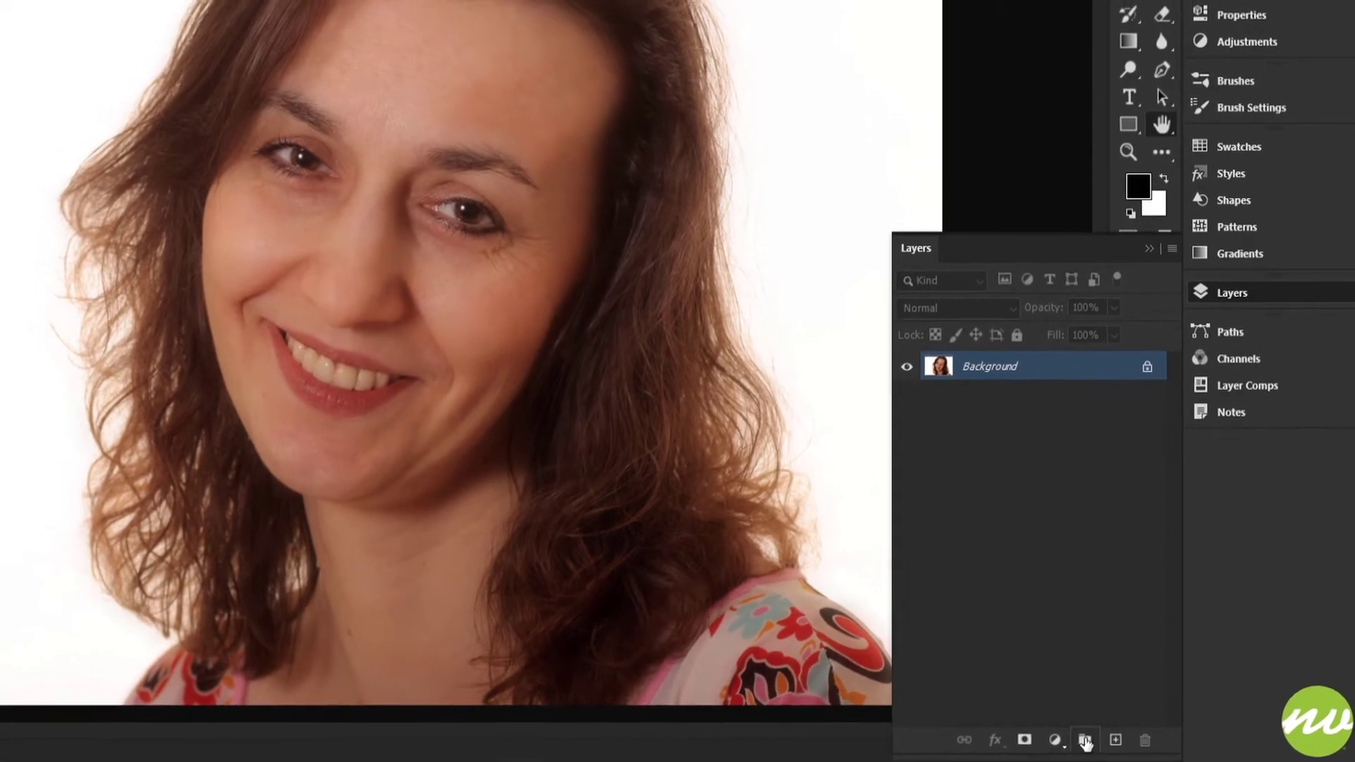
left_click(1074, 734, "alt")
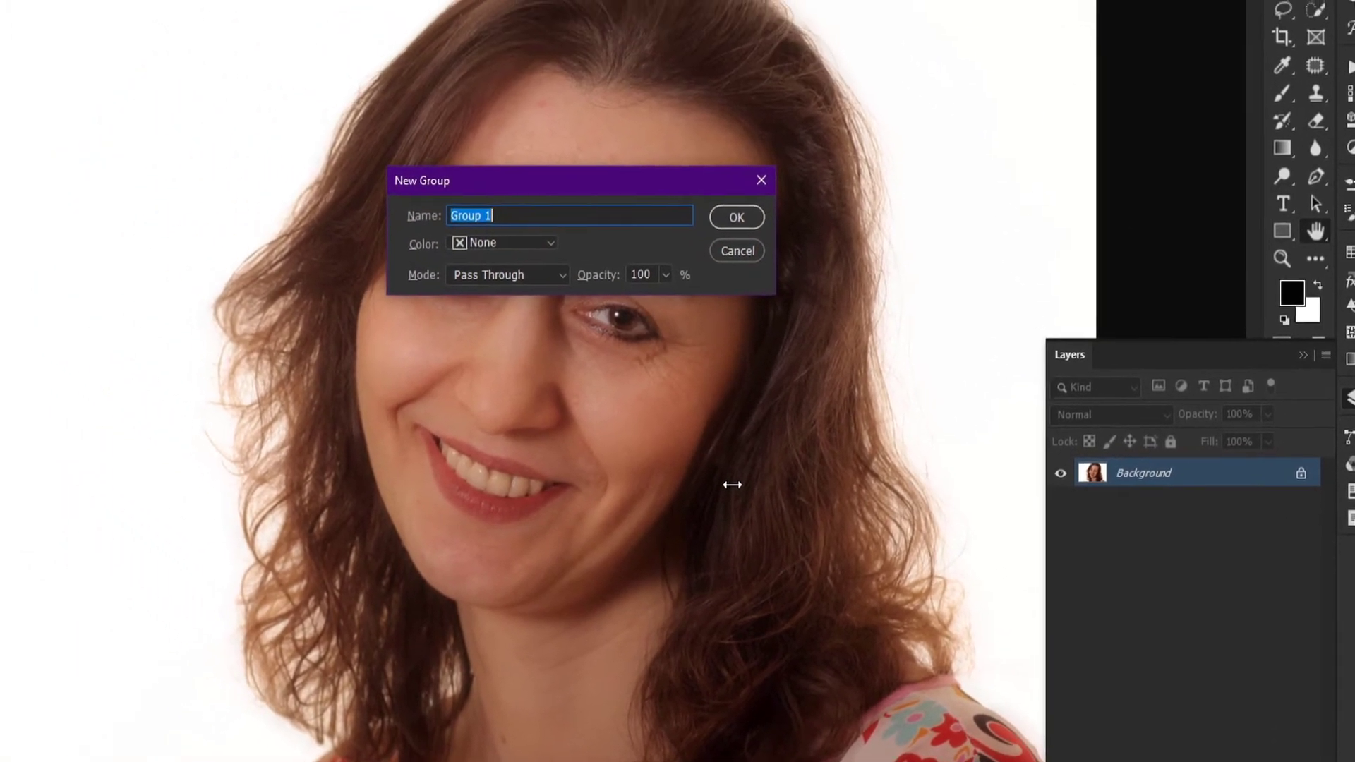
type("T")
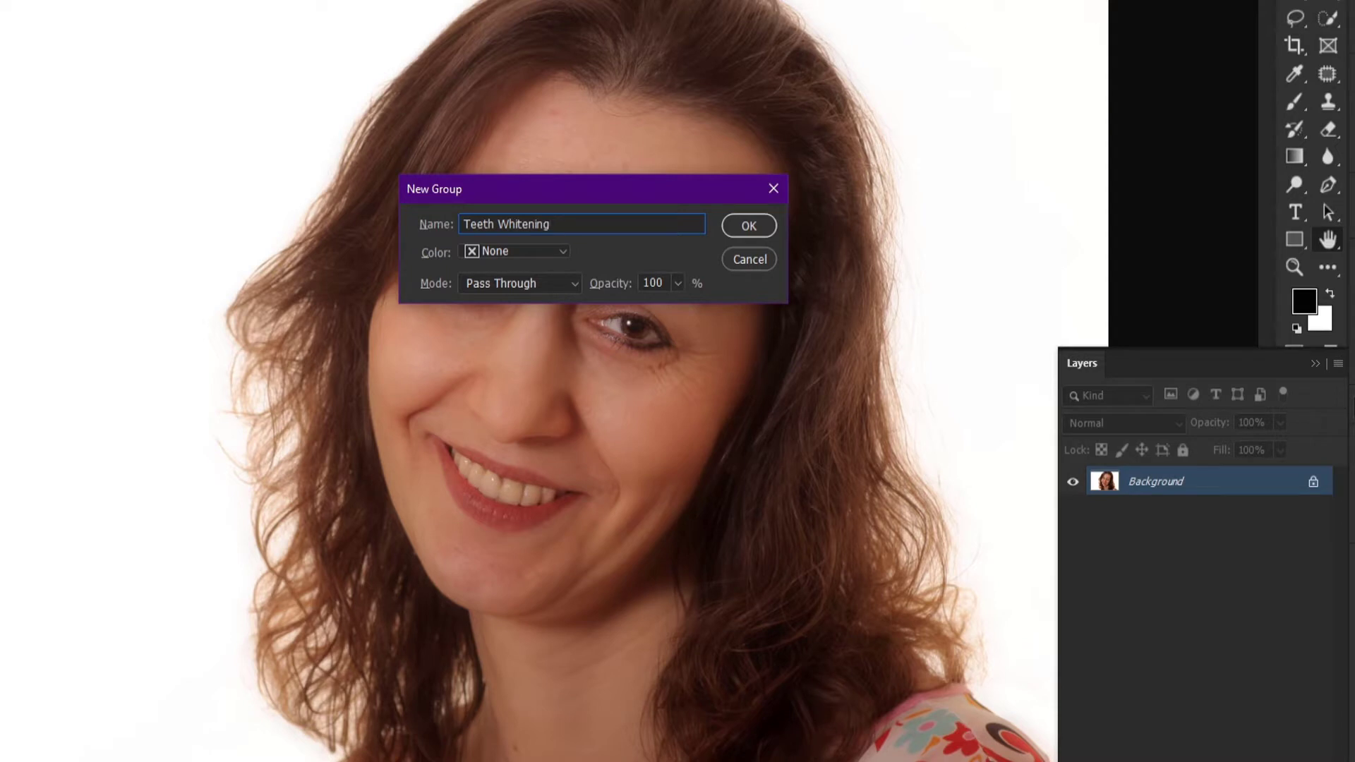
type("eeth Whitening")
key("Return")
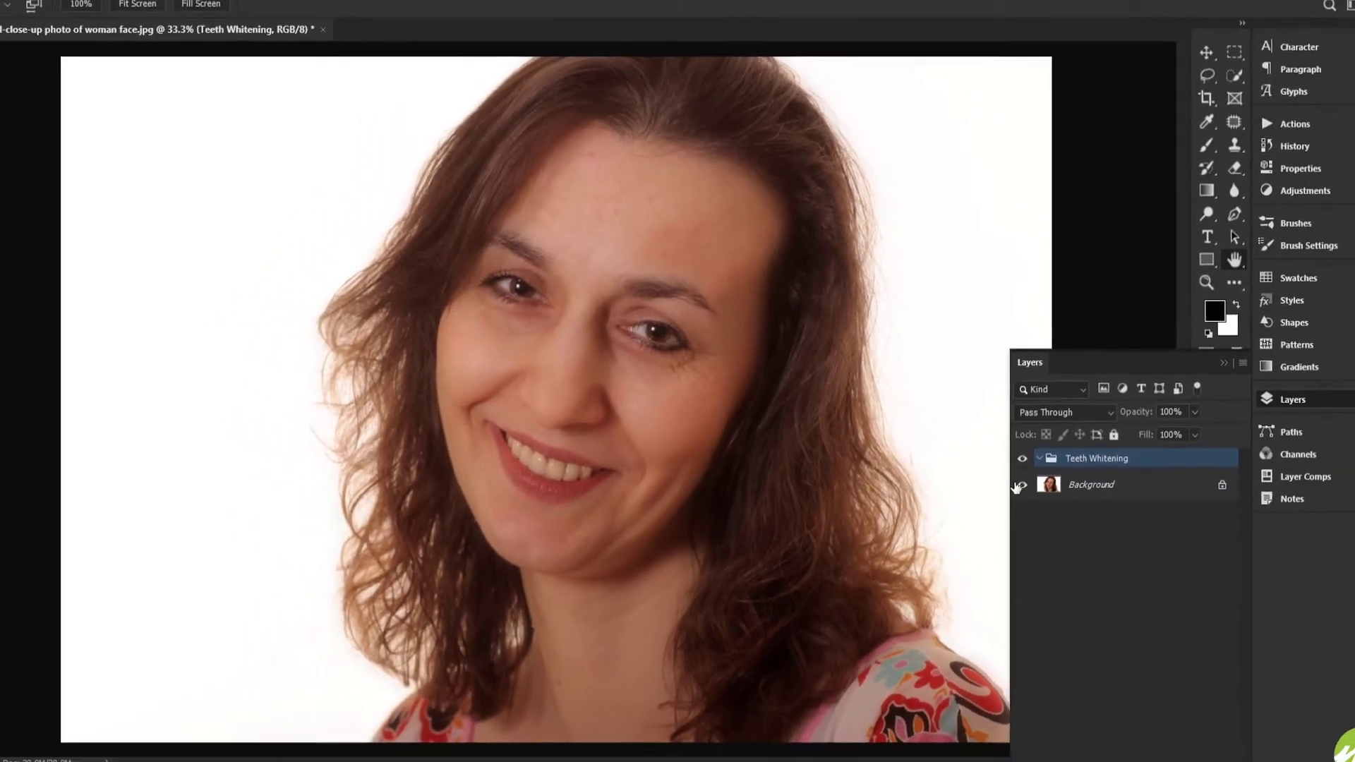
- Enter Quick Mask mode on the Background layer with the teeth in close-up and activate the Brush tool
left_click(1042, 483)
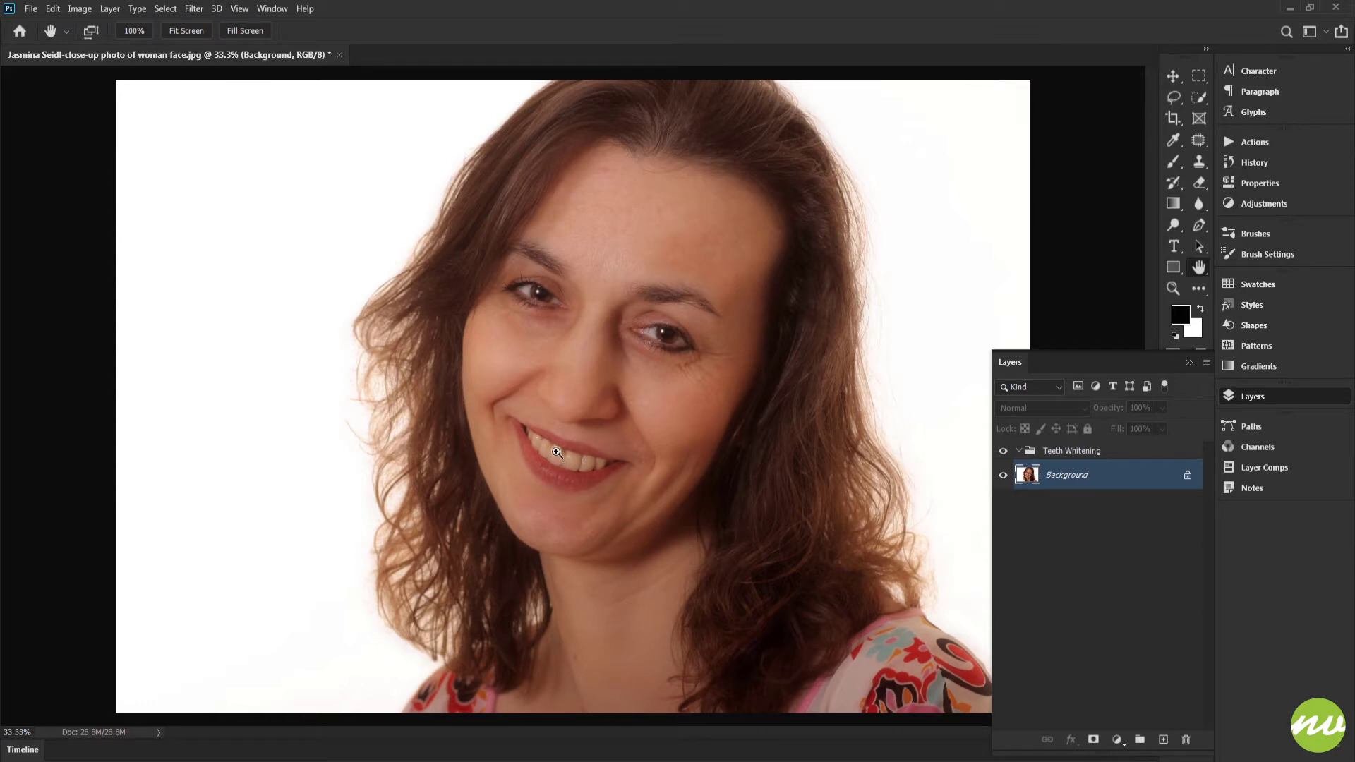
left_click_drag(548, 446, 547, 361)
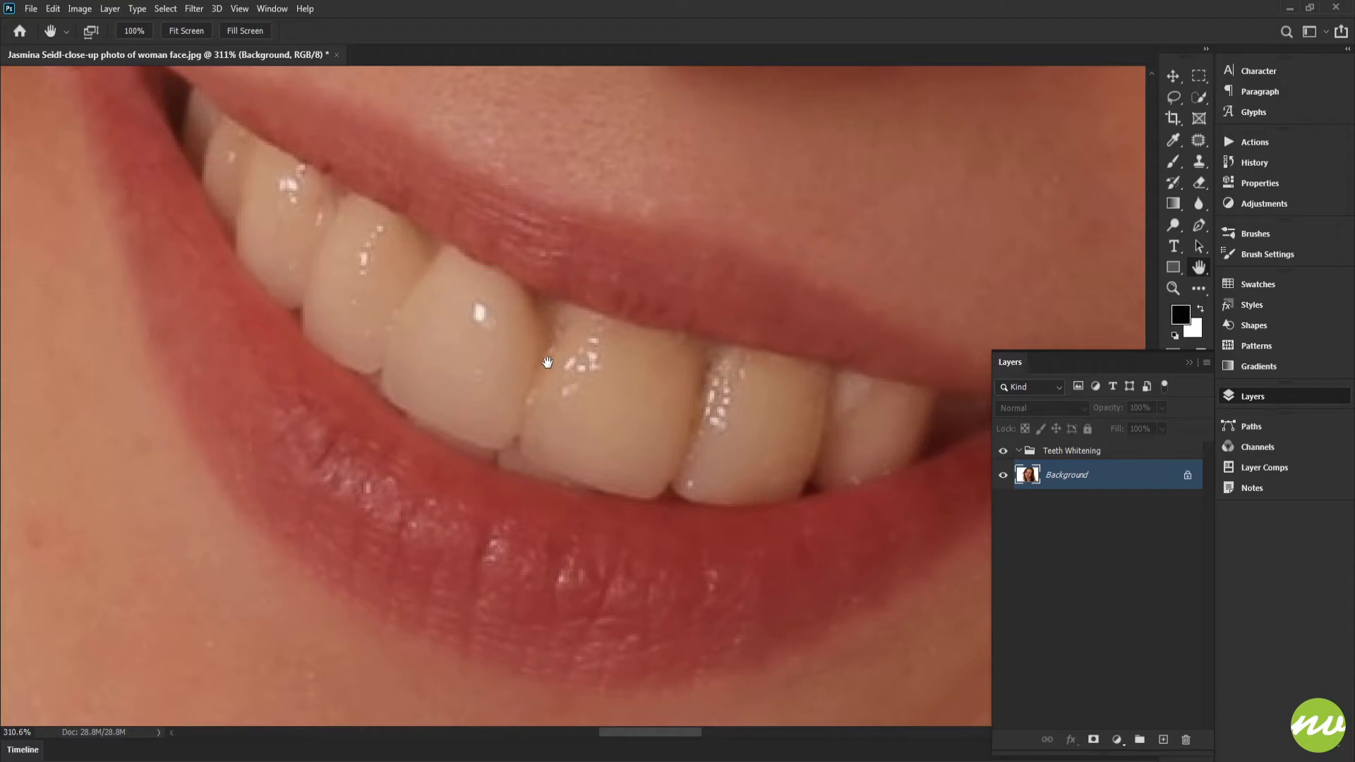
key("q")
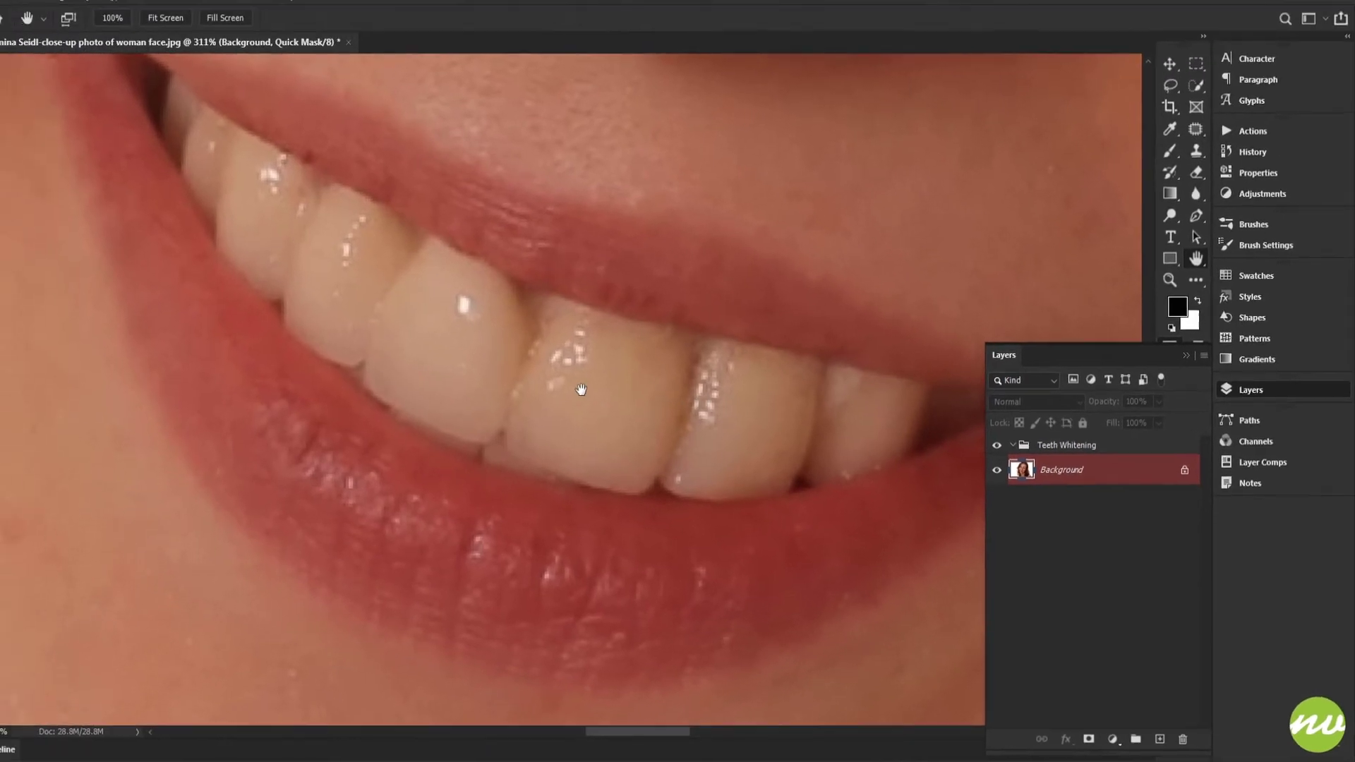
key("b")
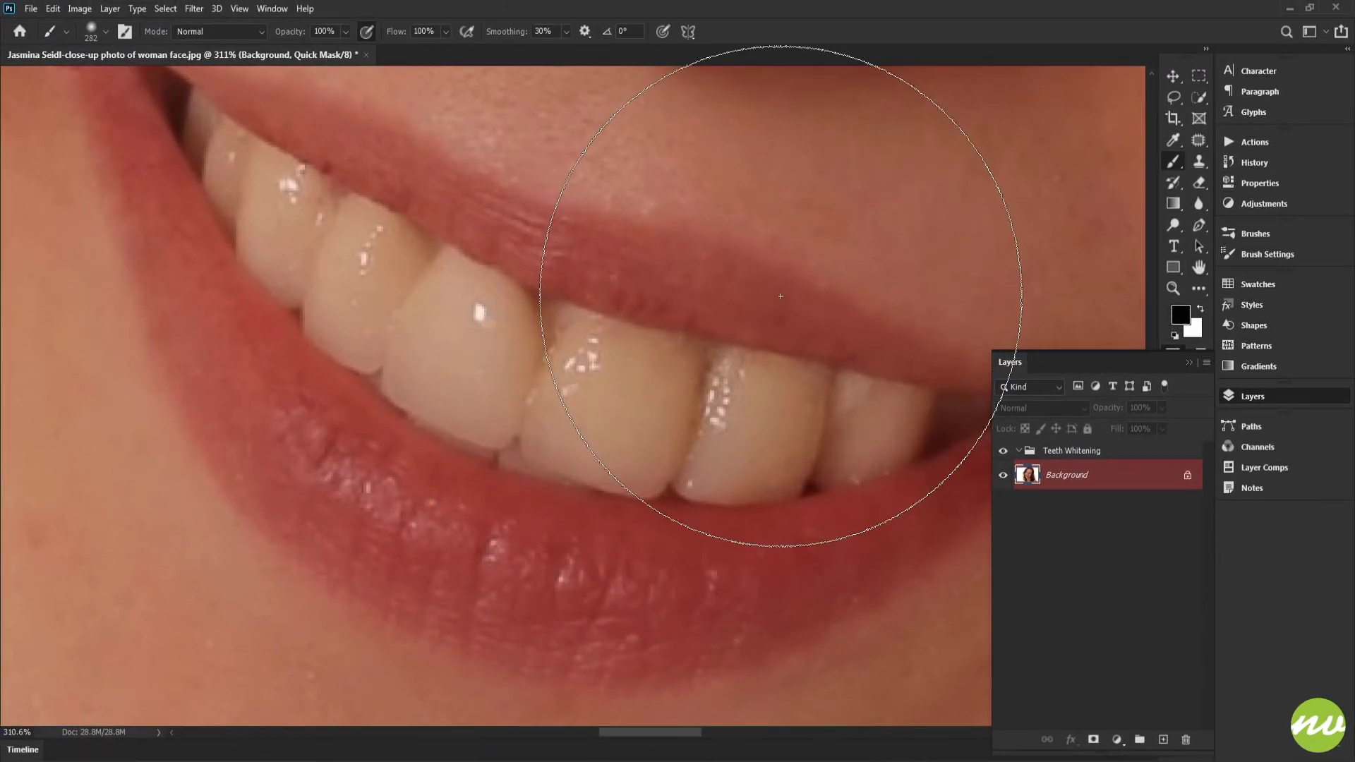
- Choose the Soft Round brush from the Default Brushes set within Legacy Brushes
right_click(852, 248)
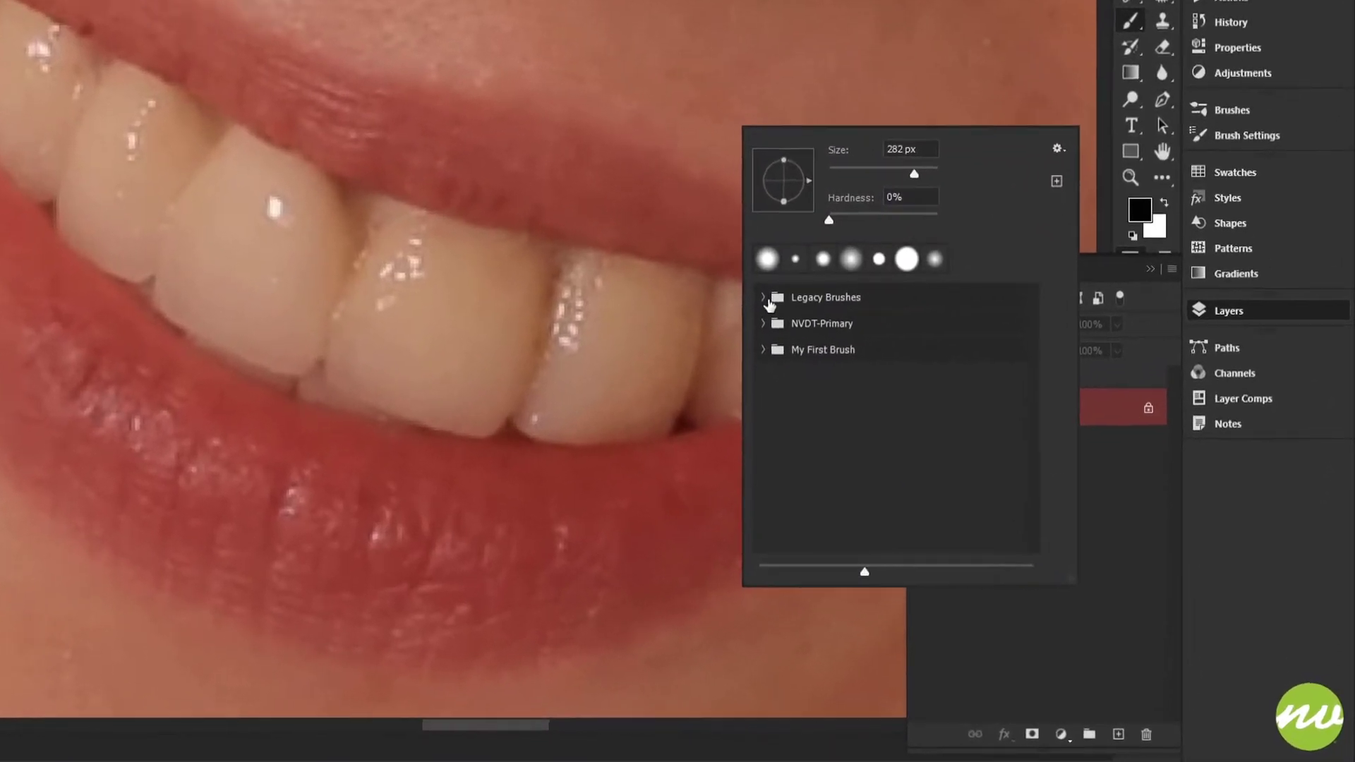
left_click(767, 300)
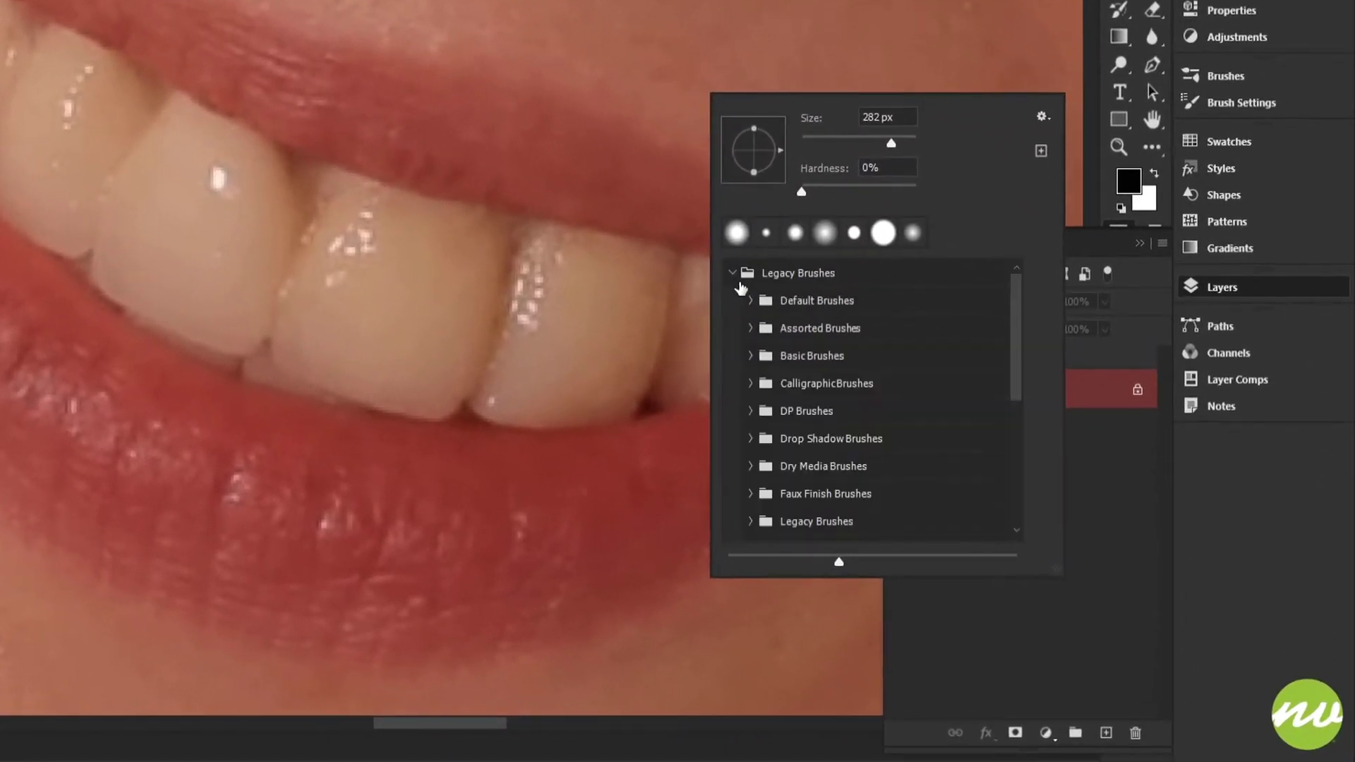
left_click(750, 302)
left_click(771, 328)
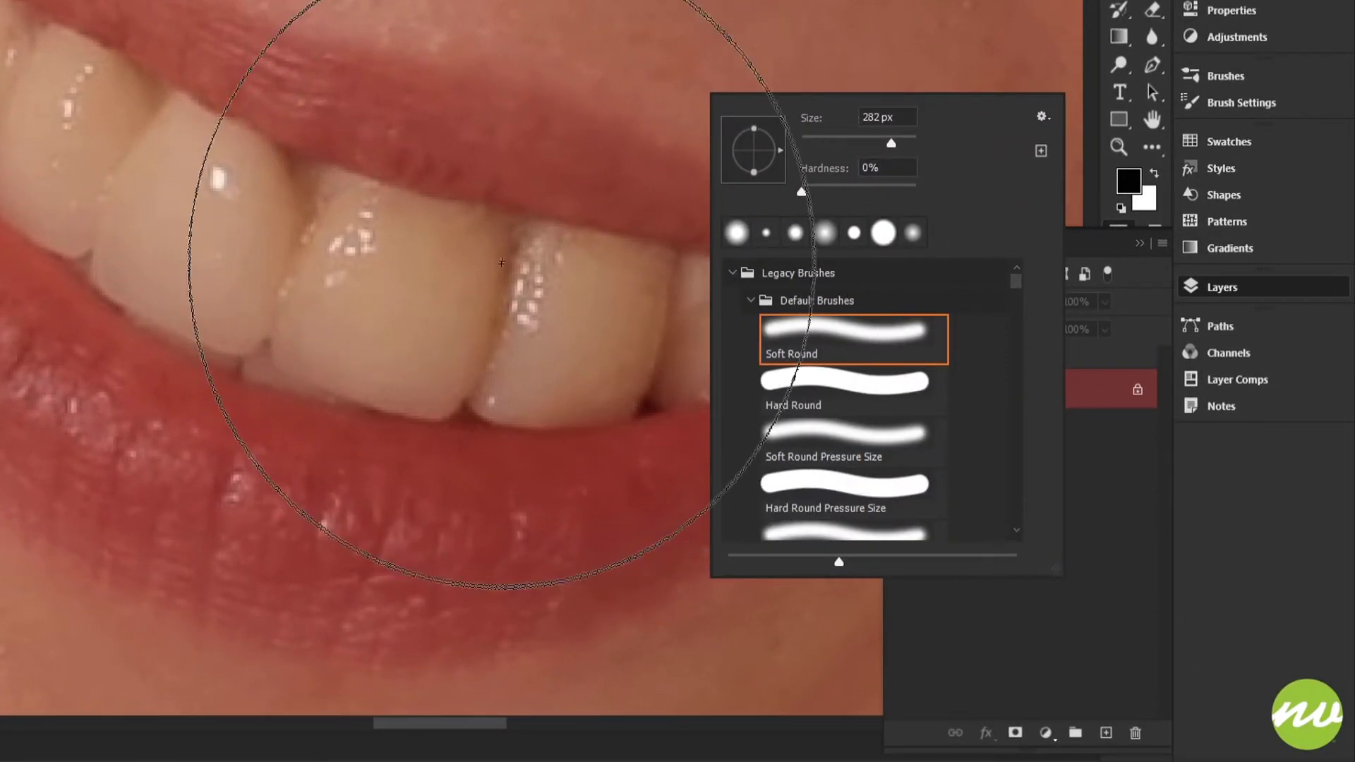
left_click(750, 300)
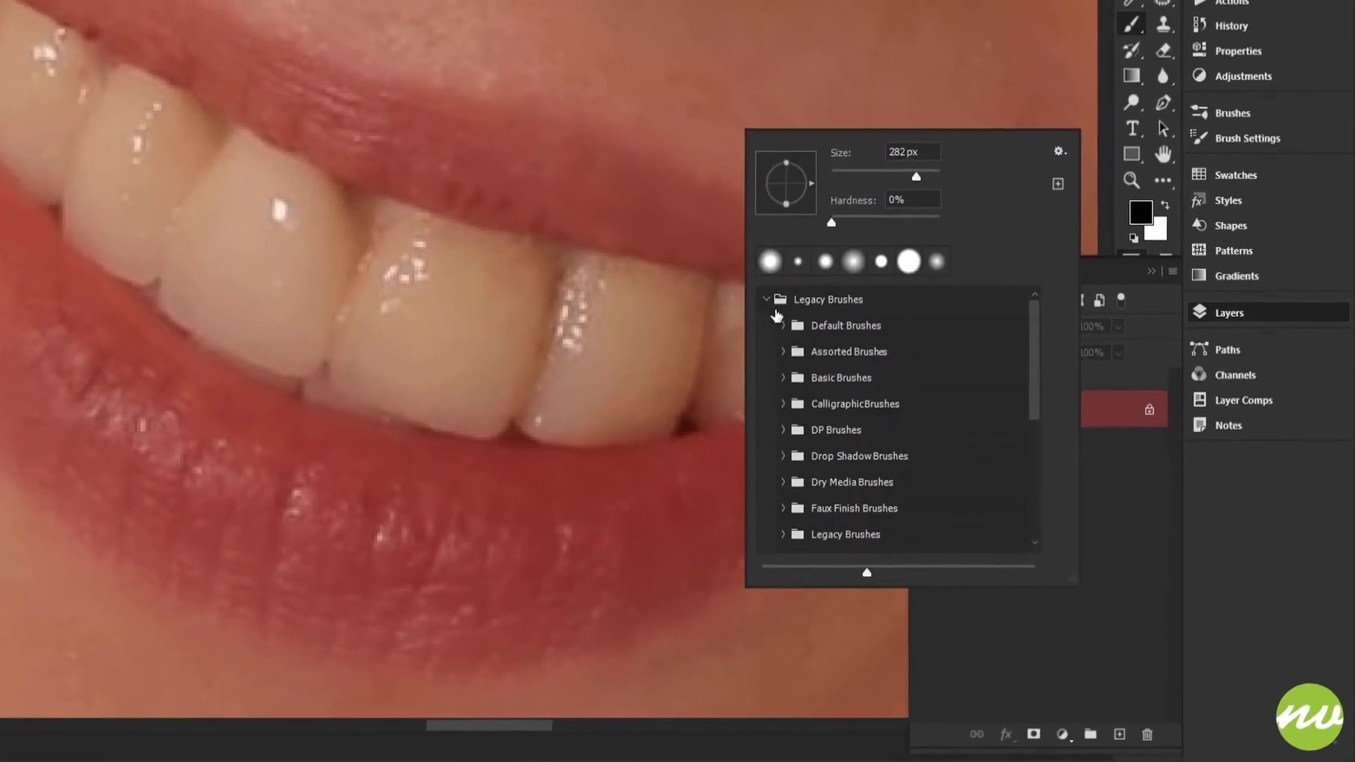
left_click(733, 272)
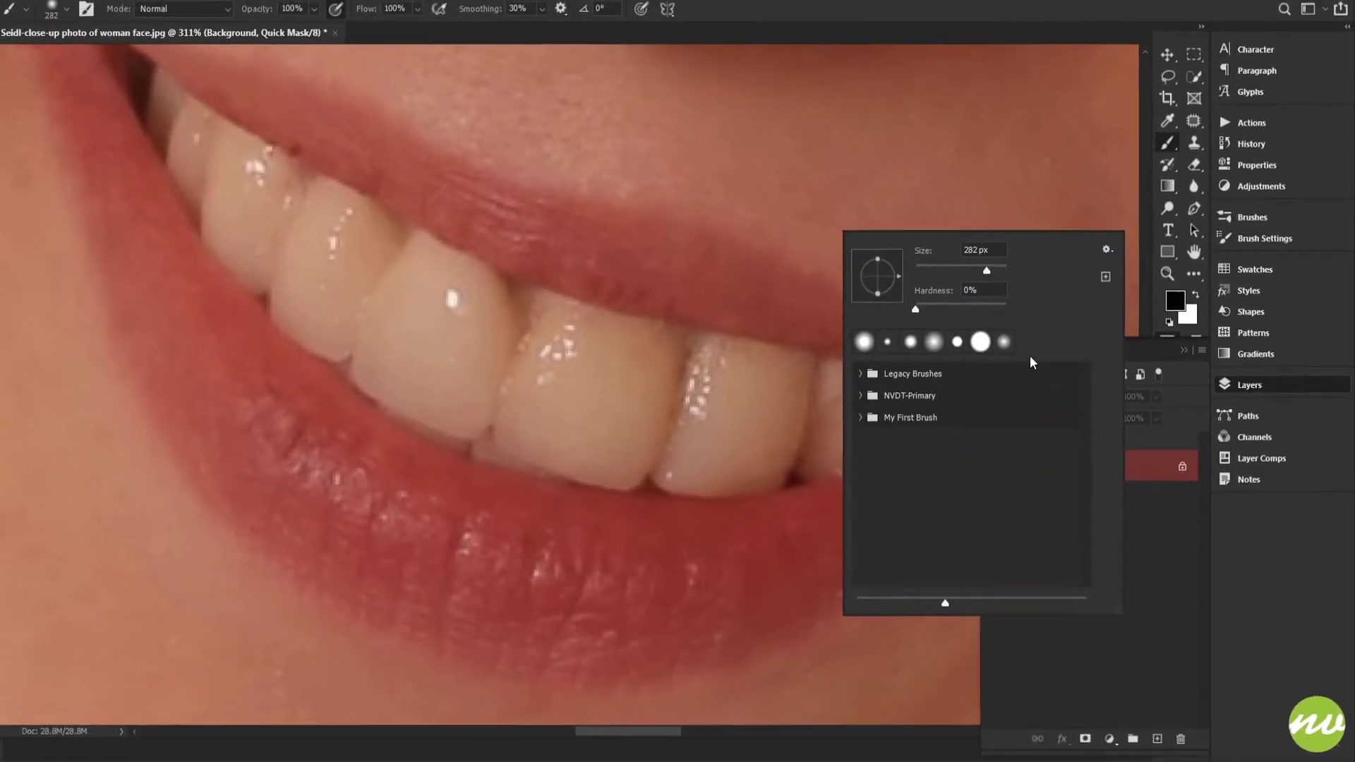
left_click(1163, 478)
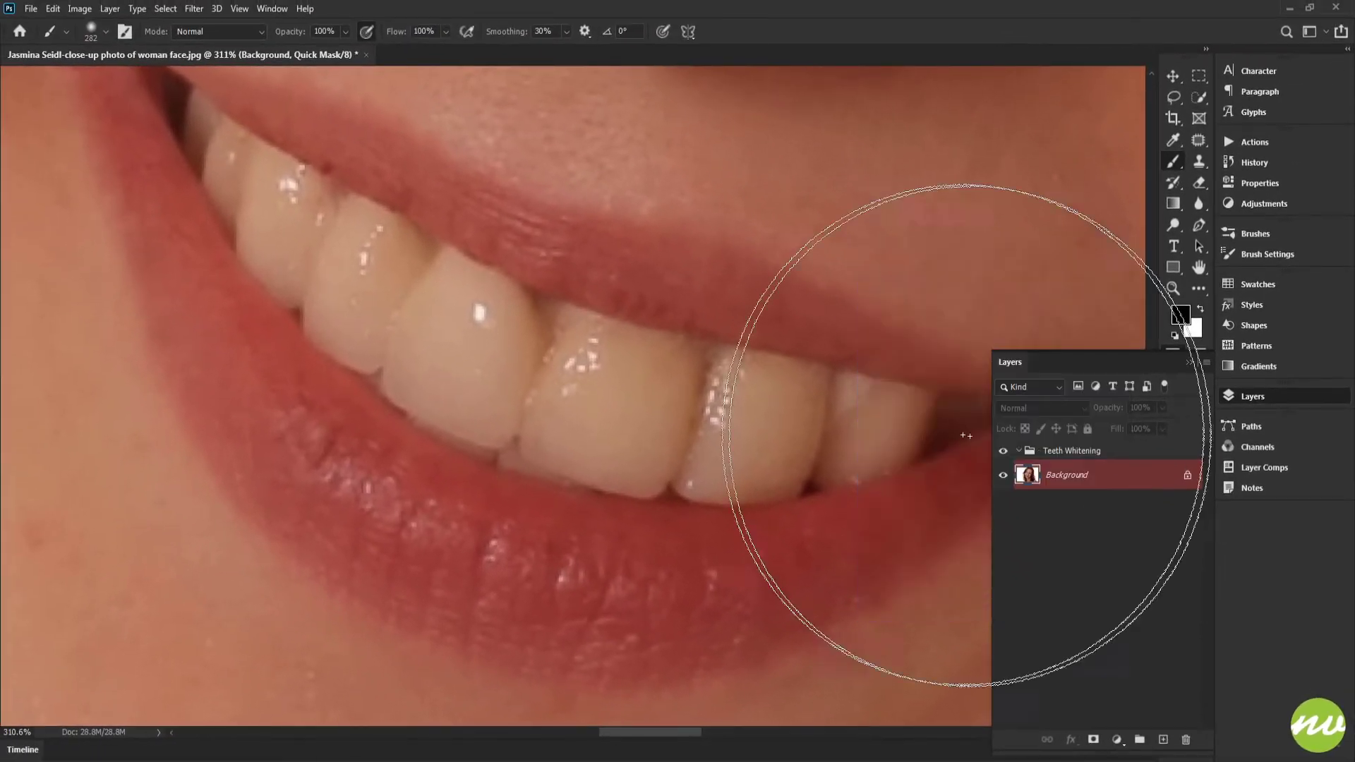
- Adjust the brush to a size of 33 px and a hardness of 46%
right_click(820, 230, "alt")
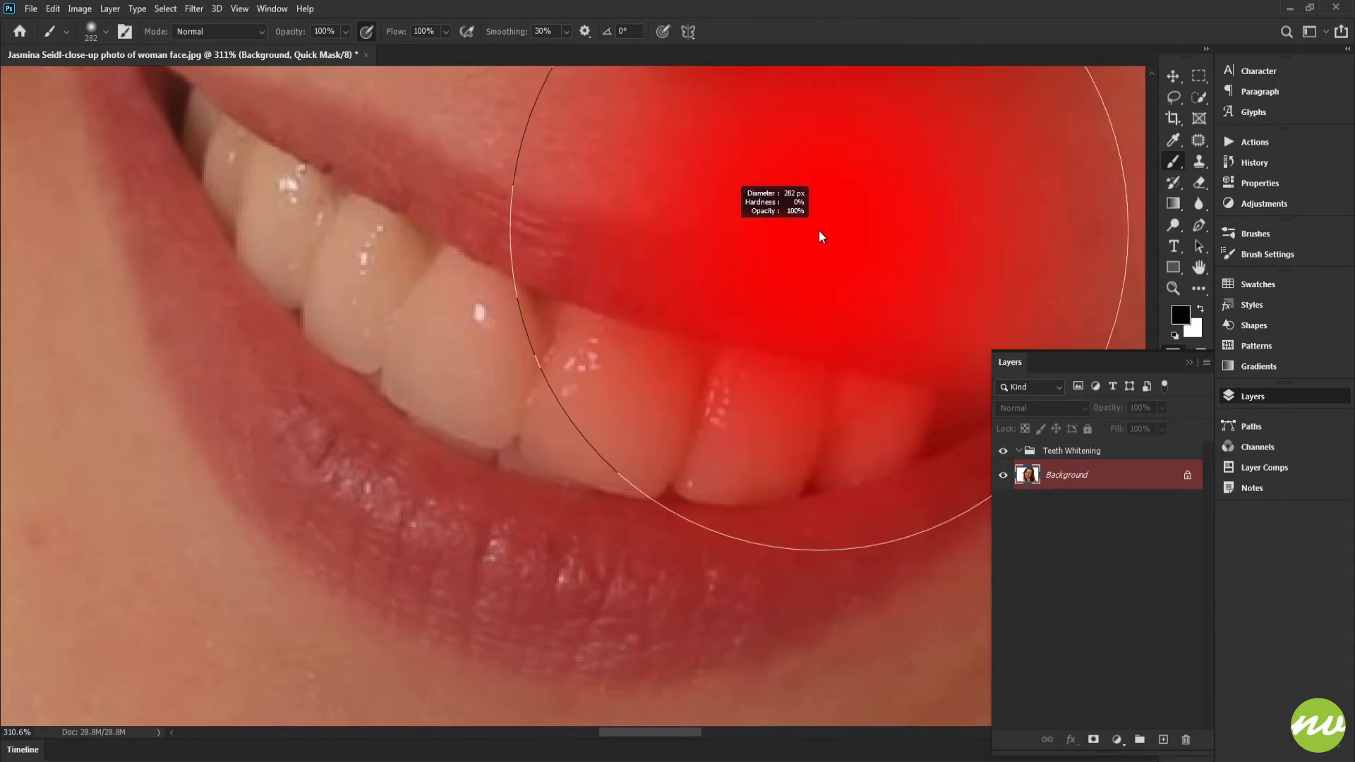
left_click_drag(819, 230, 535, 257)
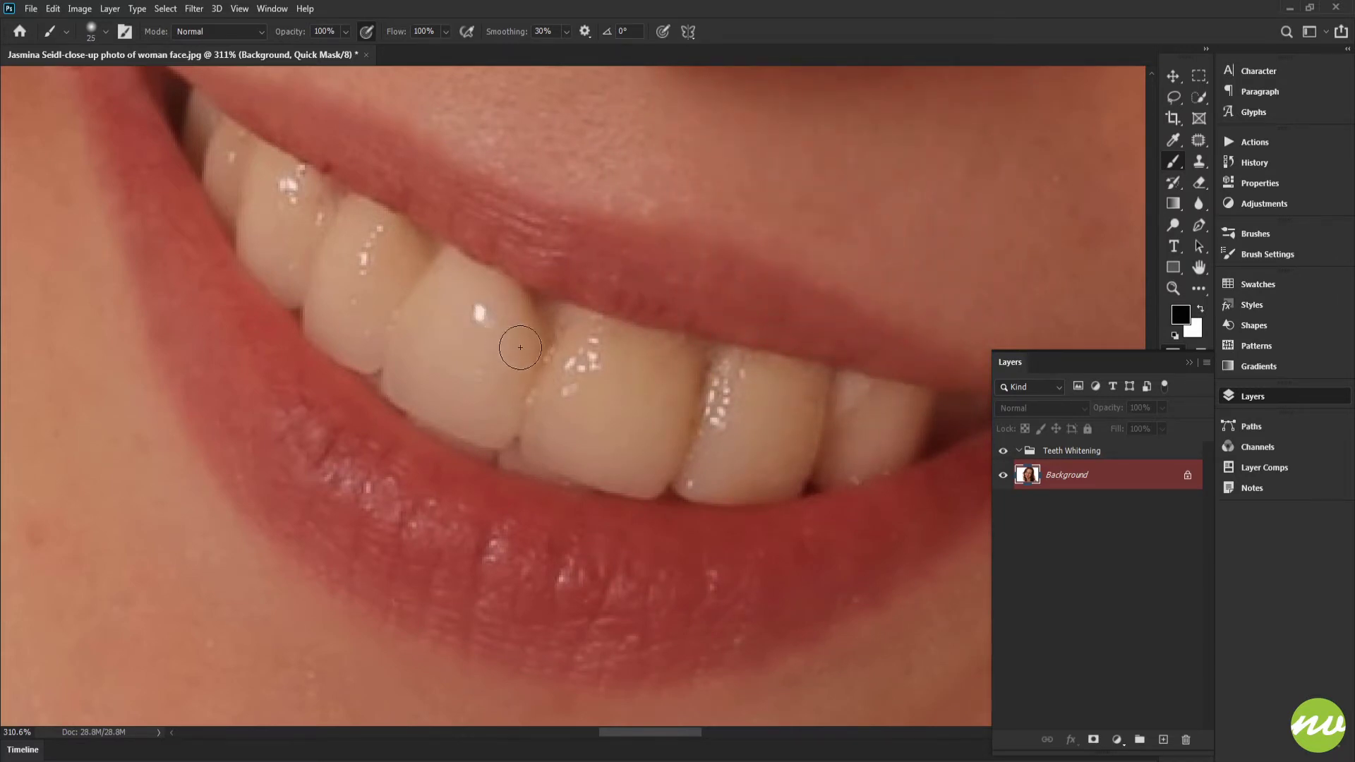
left_click_drag(526, 351, 531, 356)
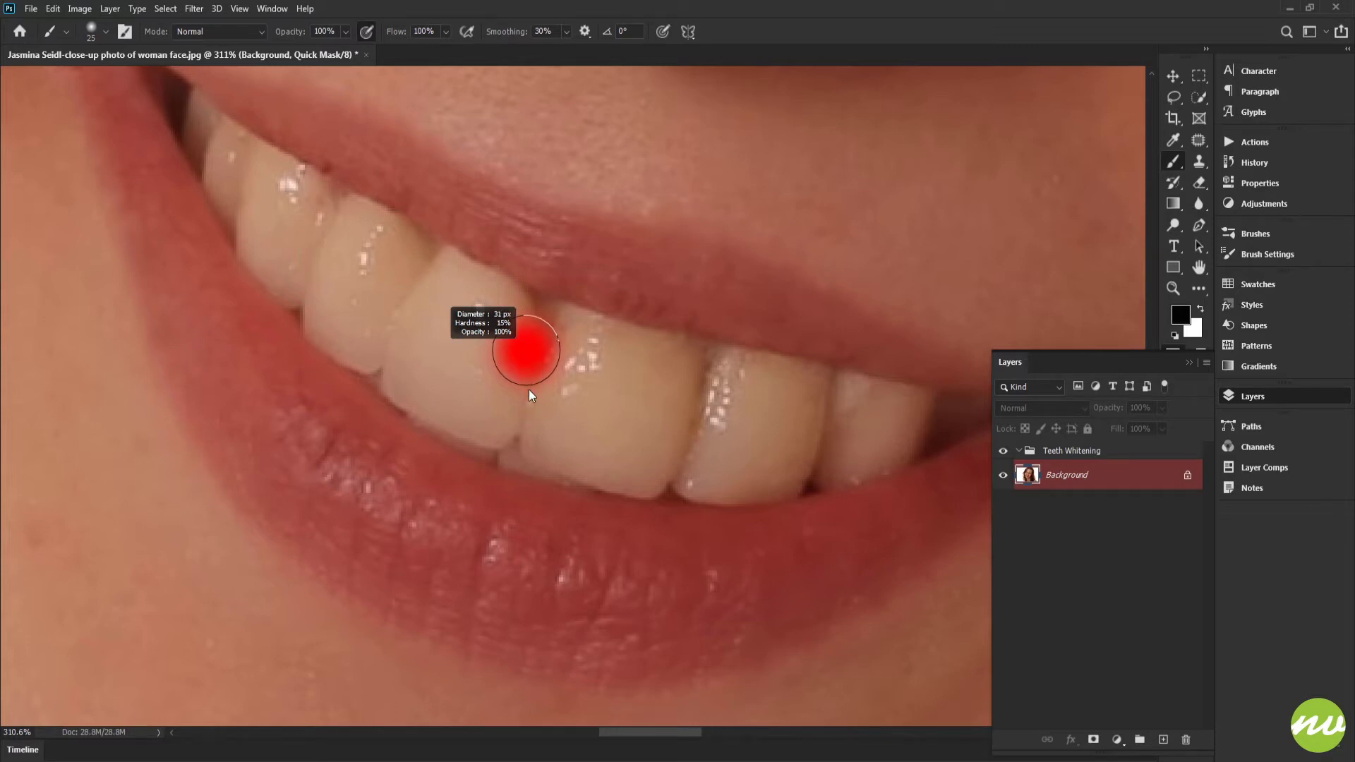
left_click_drag(529, 391, 538, 481)
left_click_drag(592, 372, 586, 377)
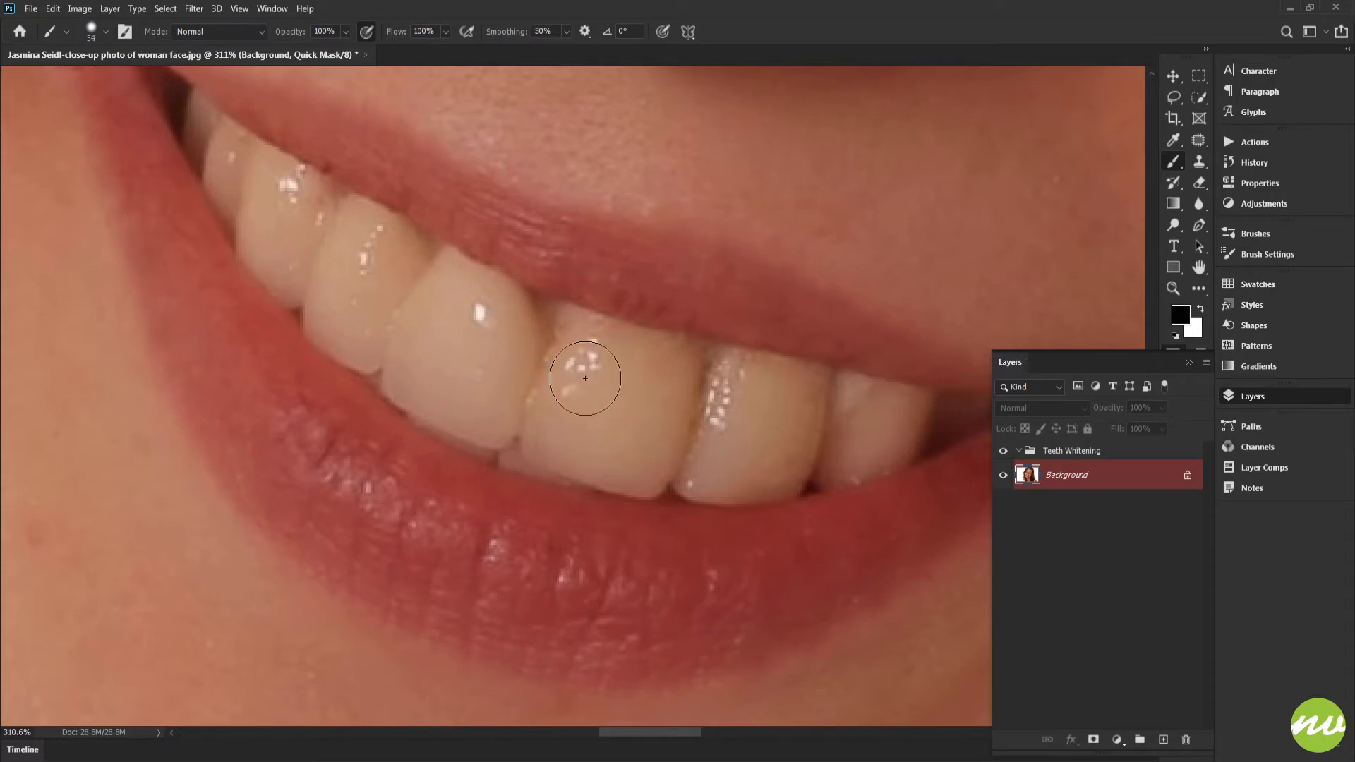
left_click_drag(617, 206, 603, 227)
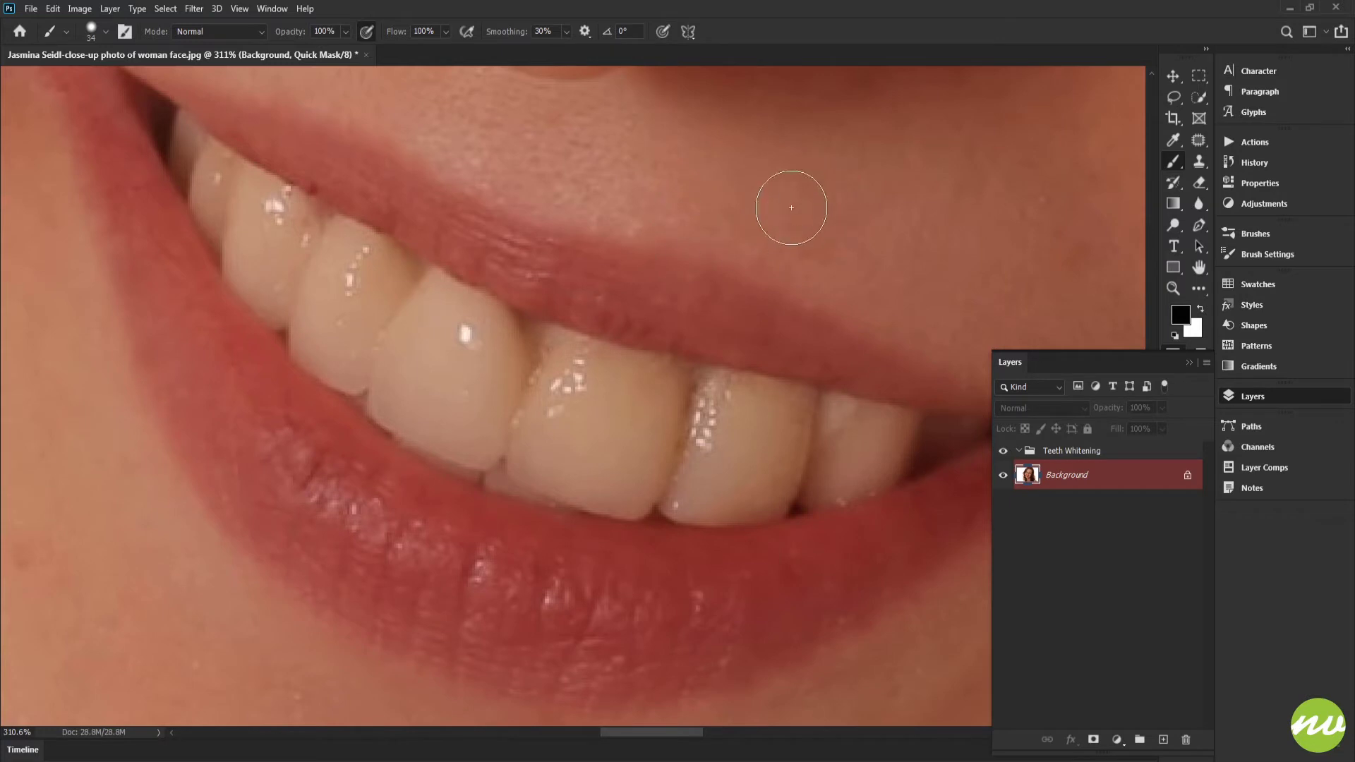
right_click(825, 192)
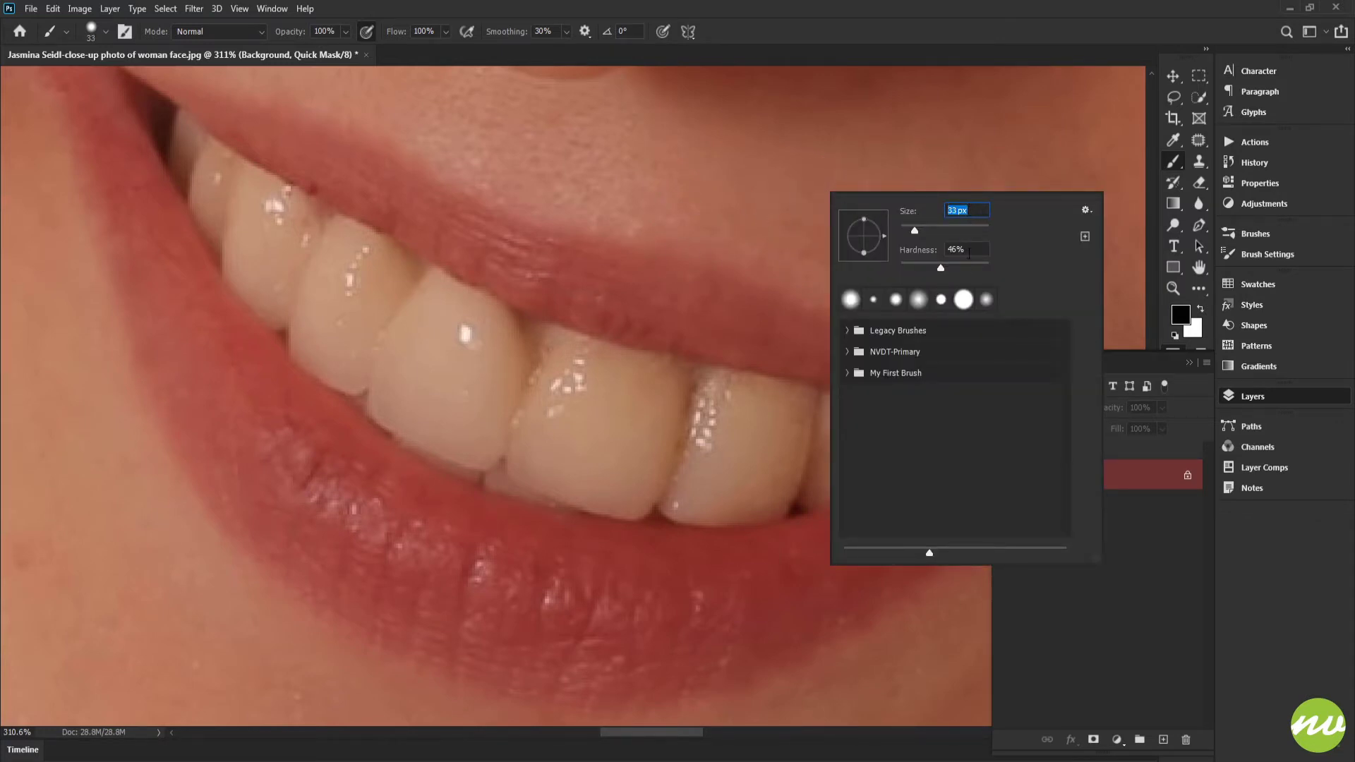
left_click(768, 30)
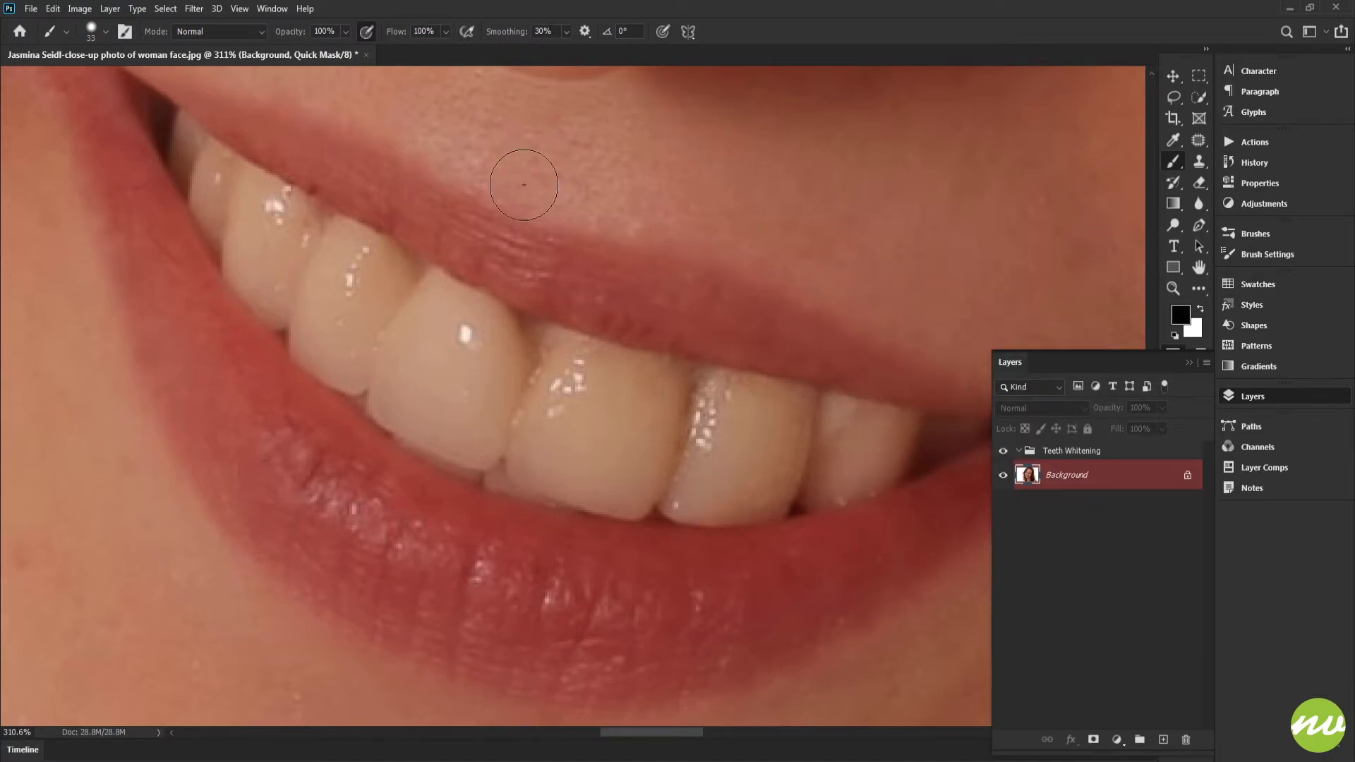
left_click_drag(460, 236, 520, 282)
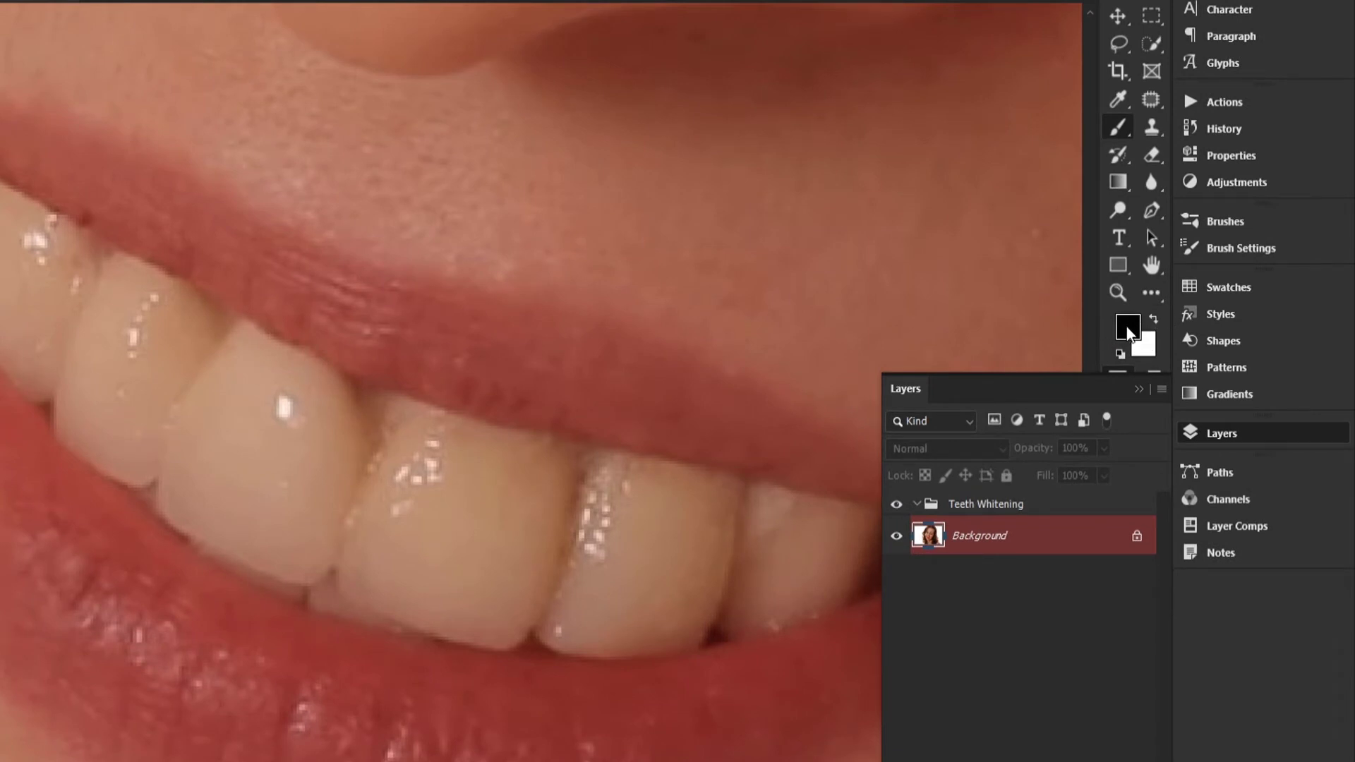
left_click(1127, 329)
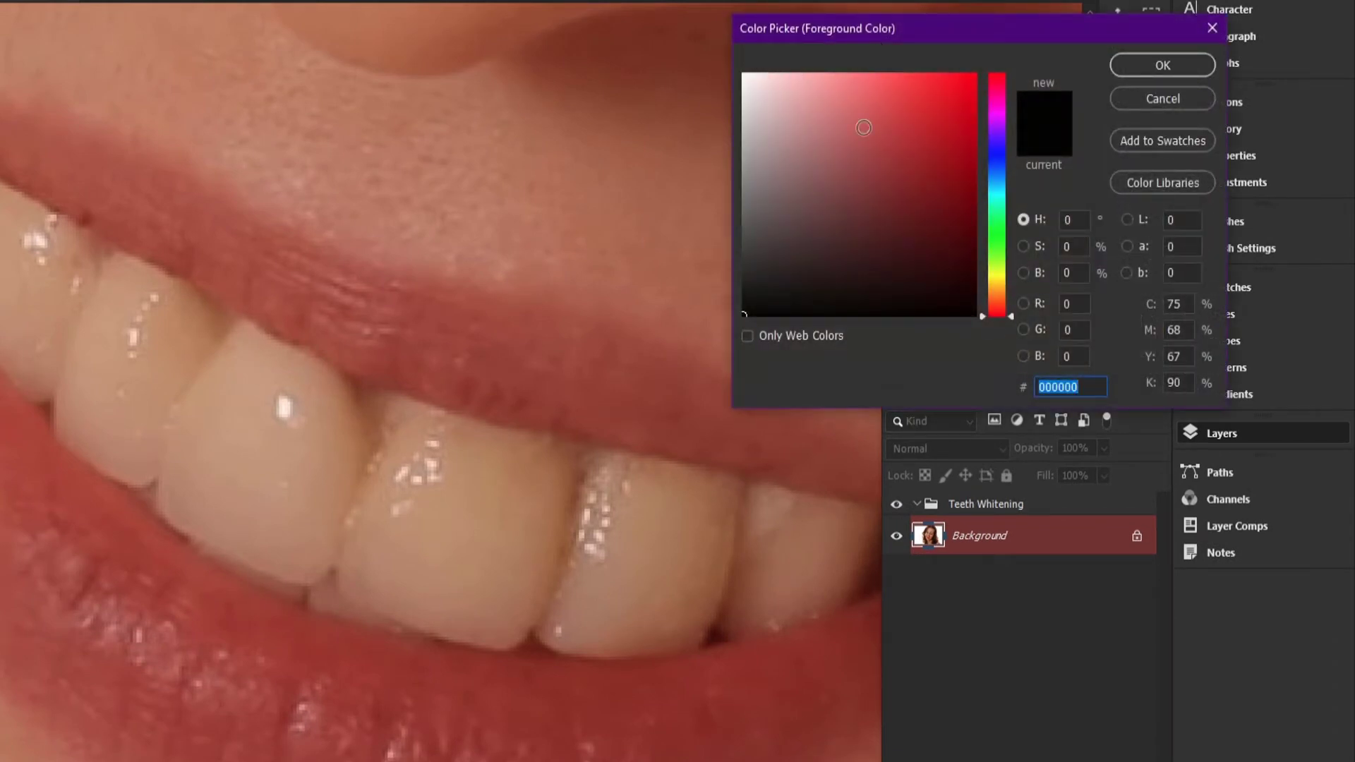
left_click(1152, 96)
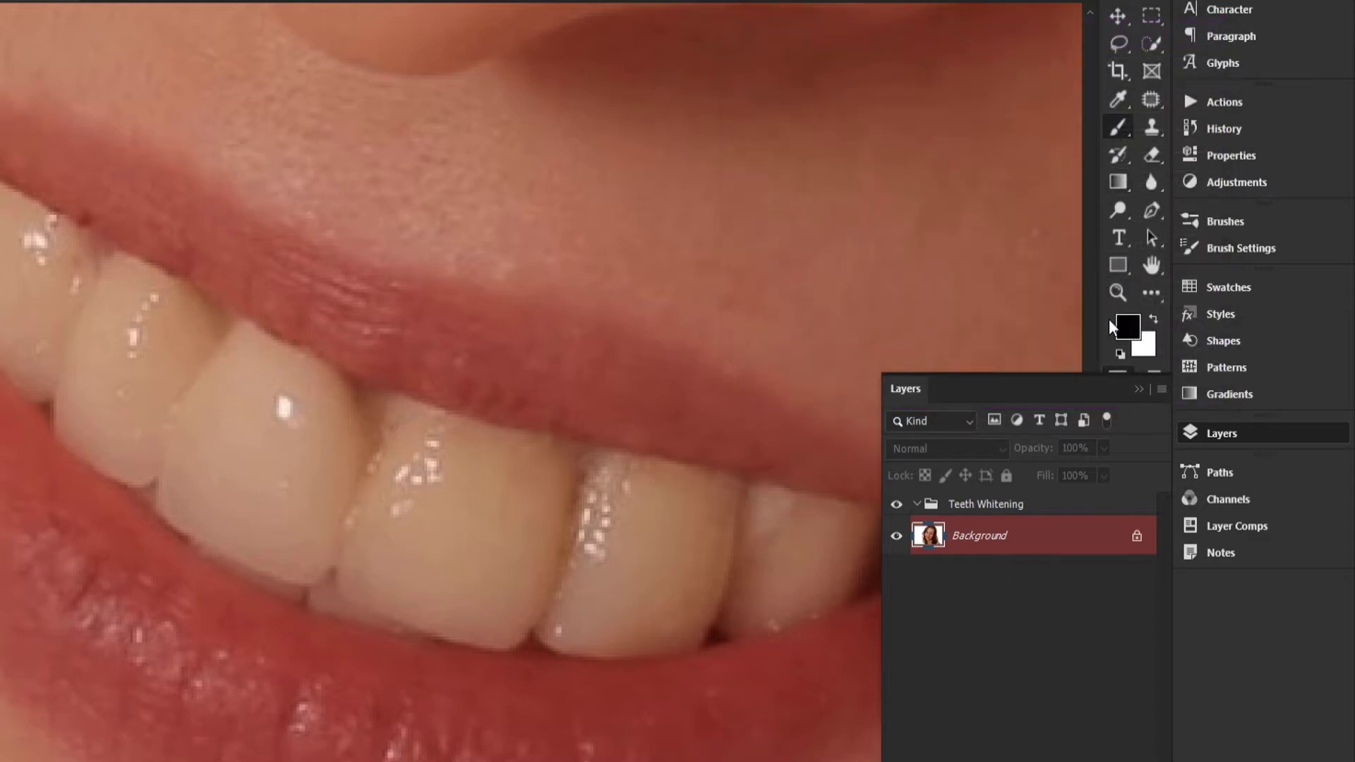
mouse_move(418, 341)
left_mouse_down()
mouse_move(324, 375)
mouse_move(456, 458)
left_mouse_up()
left_click(148, 435)
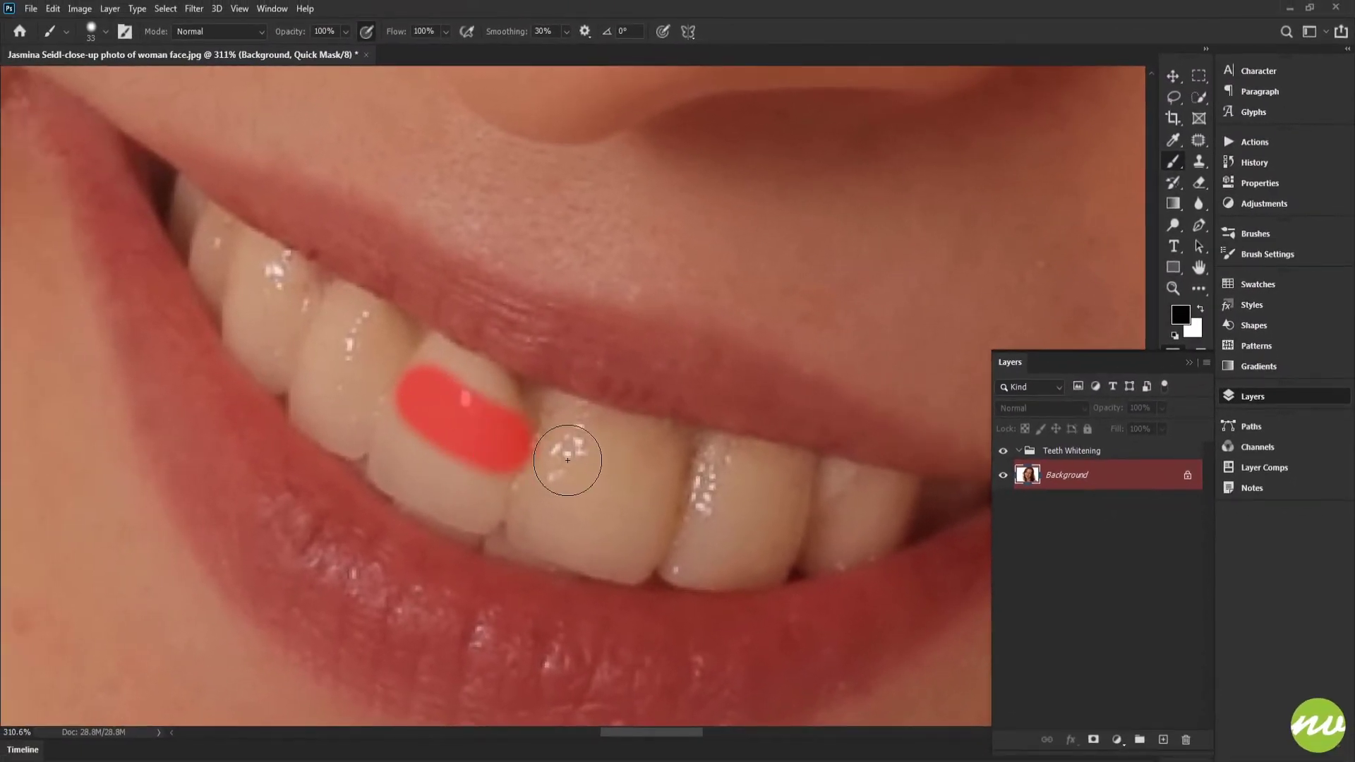
key("ctrl+z")
- Reduce the brush size to 15 px and paint the quick mask over the large front tooth left of center and its left neighbor
mouse_move(456, 394)
left_mouse_down()
mouse_move(469, 363)
mouse_move(565, 282)
left_mouse_up()
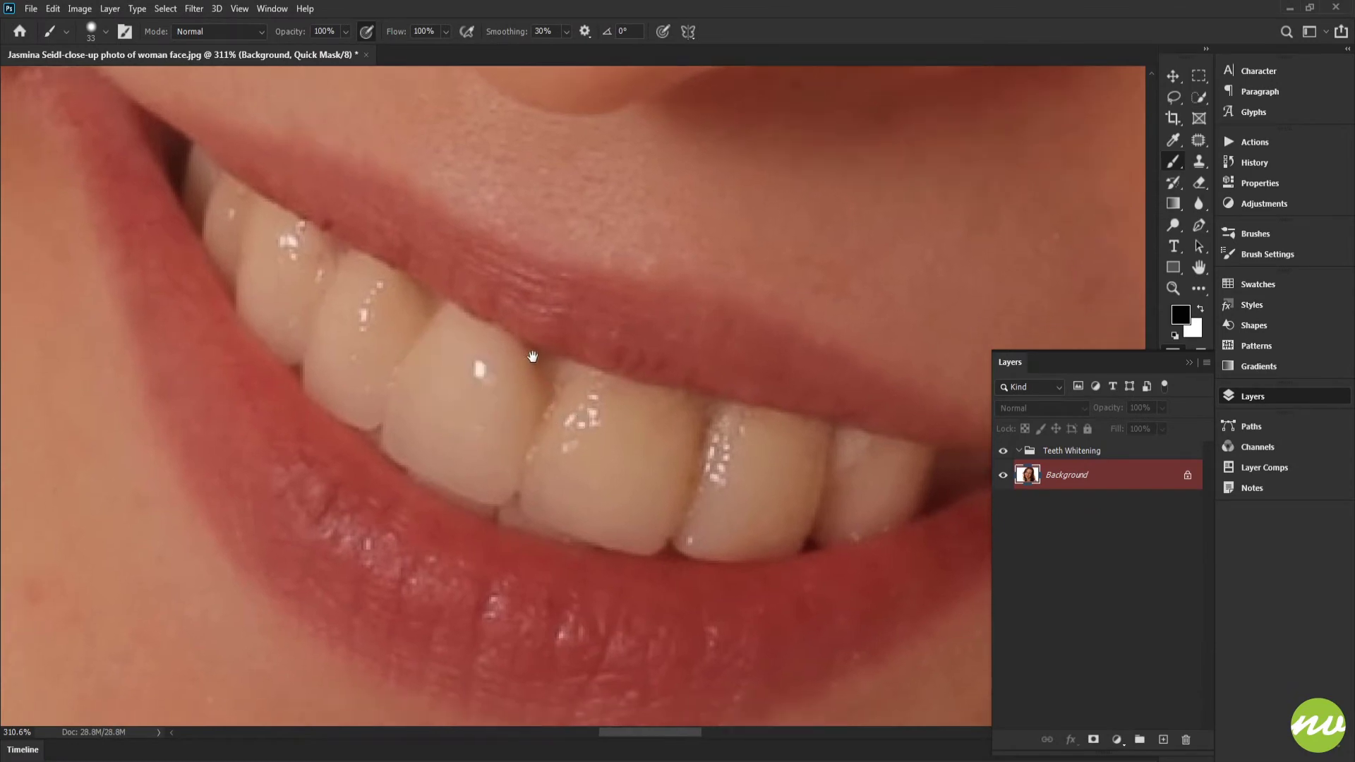
mouse_move(429, 289)
left_mouse_down()
mouse_move(454, 311)
mouse_move(466, 294)
mouse_move(563, 399)
mouse_move(554, 388)
mouse_move(491, 393)
left_mouse_up()
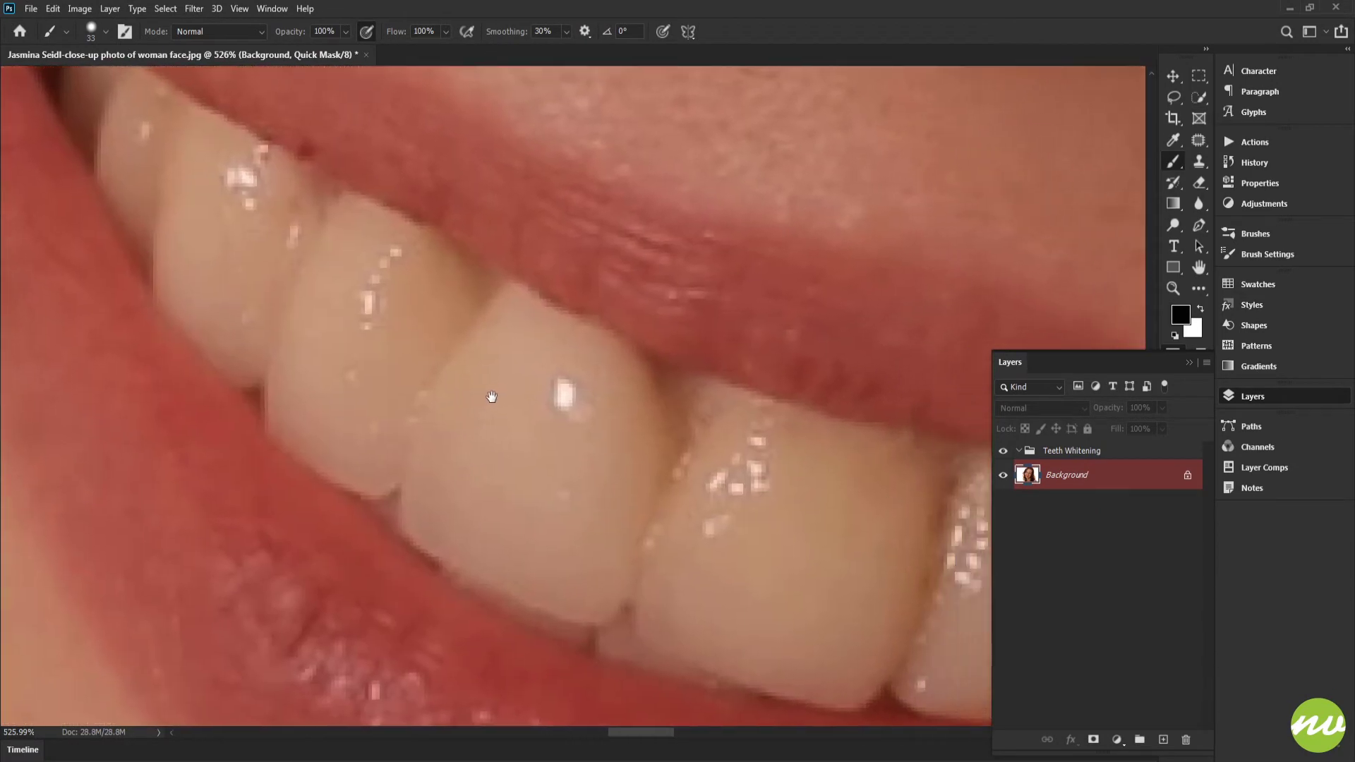
left_click(327, 247)
mouse_move(326, 247)
left_mouse_down()
mouse_move(463, 336)
mouse_move(440, 340)
mouse_move(425, 301)
left_mouse_up()
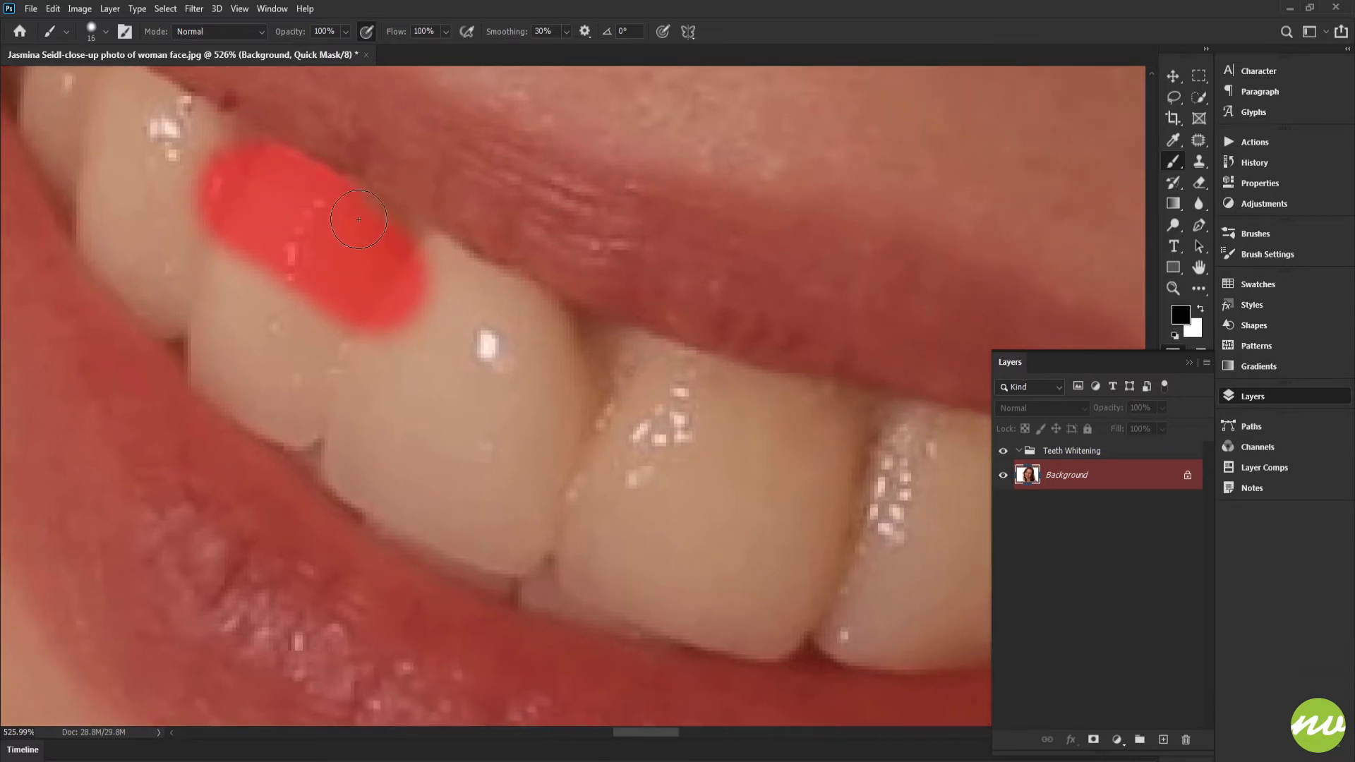
left_click_drag(393, 254, 542, 320)
mouse_move(593, 365)
left_mouse_down()
mouse_move(608, 258)
mouse_move(587, 235)
mouse_move(592, 305)
mouse_move(561, 435)
mouse_move(528, 467)
mouse_move(542, 484)
mouse_move(425, 424)
mouse_move(373, 340)
mouse_move(406, 236)
mouse_move(447, 208)
mouse_move(525, 228)
mouse_move(547, 283)
mouse_move(535, 384)
mouse_move(527, 418)
mouse_move(499, 423)
mouse_move(396, 334)
mouse_move(467, 387)
mouse_move(500, 303)
mouse_move(508, 402)
mouse_move(501, 276)
mouse_move(450, 259)
mouse_move(453, 325)
mouse_move(441, 301)
mouse_move(453, 260)
mouse_move(716, 411)
left_mouse_up()
mouse_move(631, 514)
left_mouse_down()
mouse_move(491, 400)
mouse_move(509, 310)
mouse_move(554, 354)
mouse_move(565, 424)
mouse_move(597, 445)
mouse_move(620, 393)
left_mouse_up()
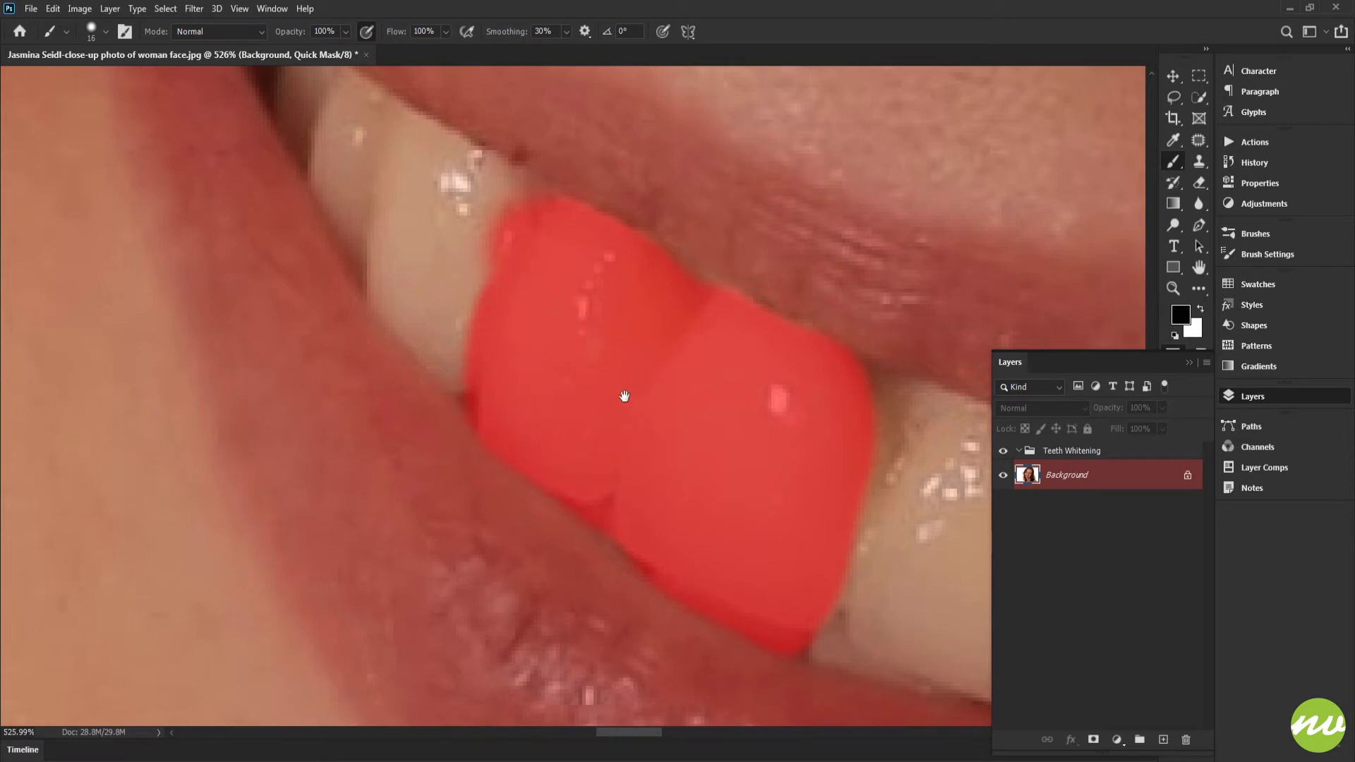
- Extend the quick mask over the next two teeth toward the left corner of the mouth
left_click_drag(558, 288, 655, 446)
mouse_move(647, 388)
left_mouse_down()
mouse_move(623, 354)
mouse_move(435, 246)
mouse_move(440, 356)
mouse_move(504, 475)
mouse_move(554, 523)
mouse_move(612, 543)
mouse_move(626, 516)
mouse_move(521, 419)
mouse_move(475, 328)
mouse_move(596, 427)
mouse_move(524, 345)
mouse_move(640, 426)
left_mouse_up()
left_click_drag(468, 314, 584, 402)
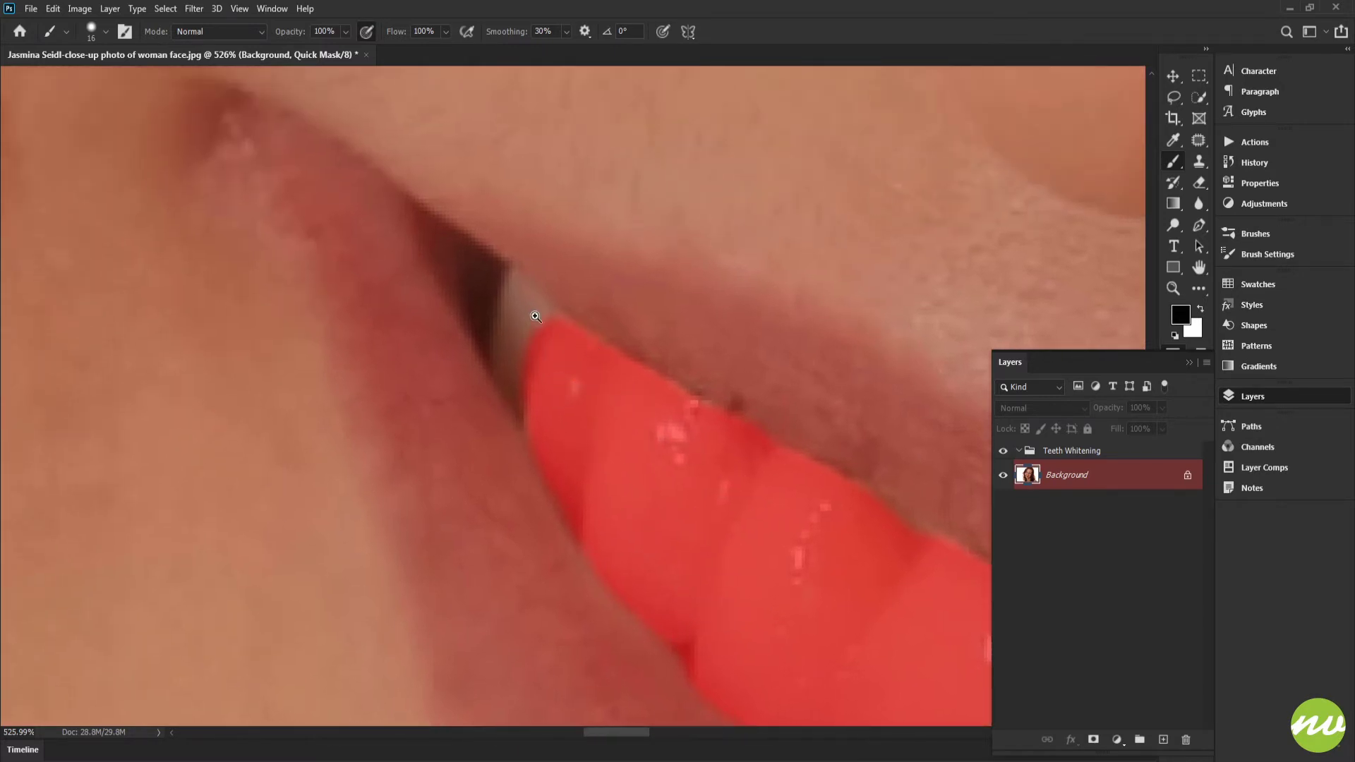
- Shrink the brush and paint the quick mask over the narrow last tooth in the left corner of the mouth
left_click_drag(525, 306, 576, 366)
left_click_drag(576, 365, 568, 391)
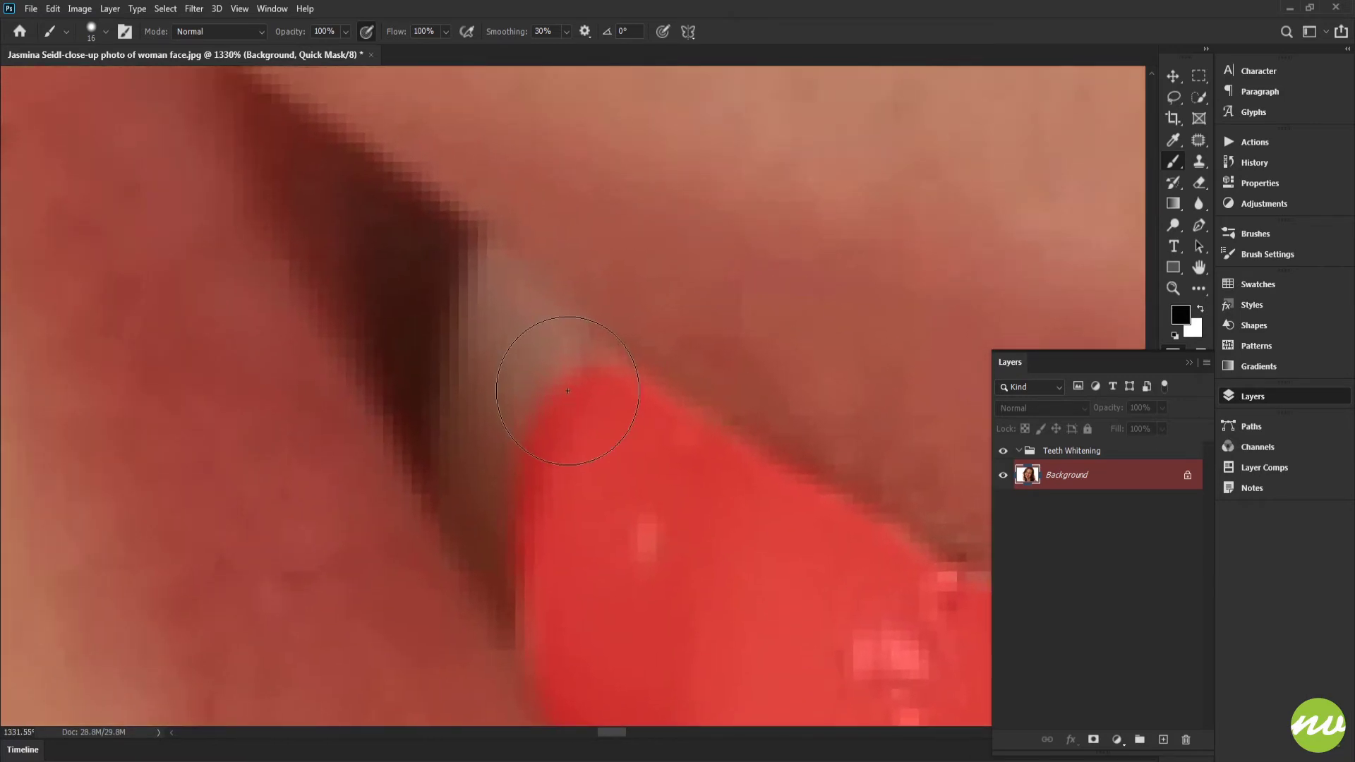
left_click_drag(676, 265, 629, 261)
mouse_move(466, 265)
left_mouse_down()
mouse_move(561, 333)
mouse_move(608, 394)
left_mouse_up()
mouse_move(498, 282)
left_mouse_down()
mouse_move(468, 476)
mouse_move(539, 582)
mouse_move(484, 393)
mouse_move(496, 332)
mouse_move(571, 472)
mouse_move(513, 445)
mouse_move(469, 257)
left_mouse_up()
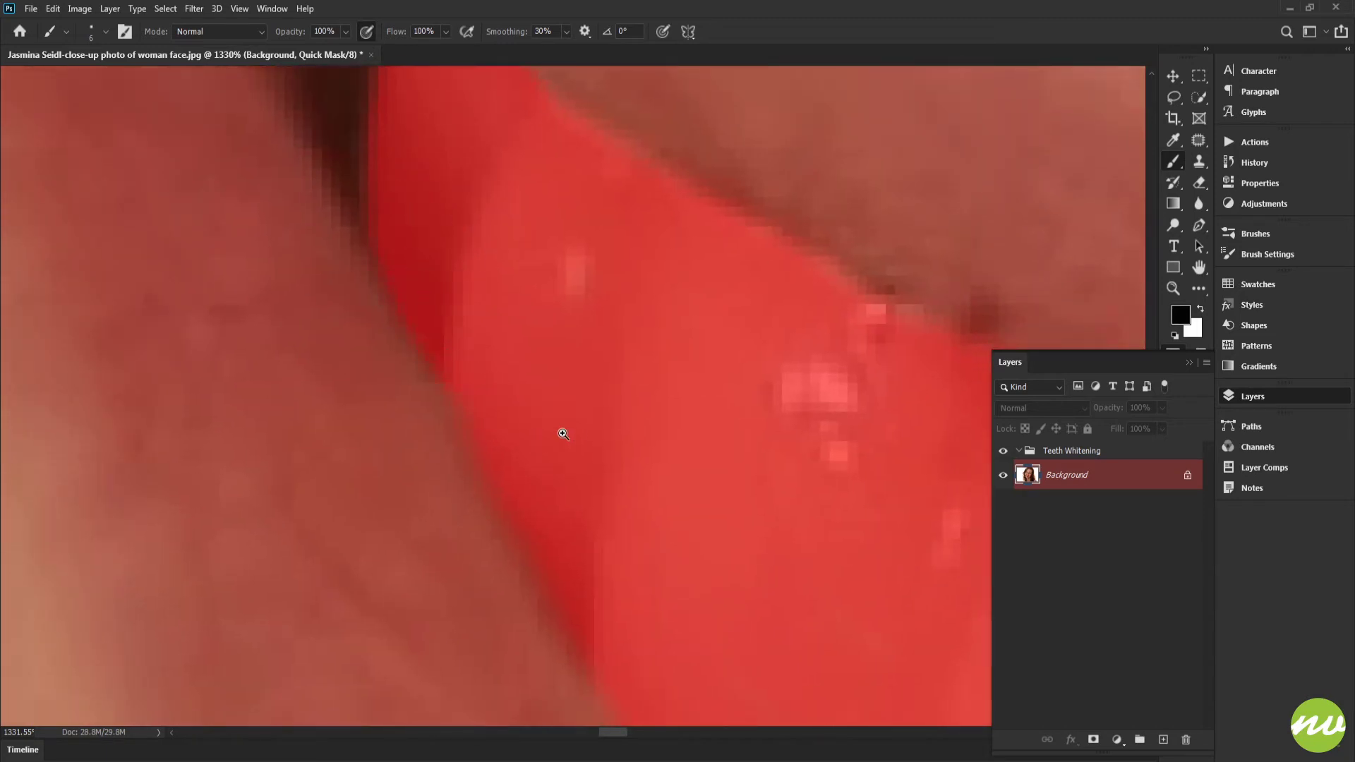
mouse_move(570, 420)
left_mouse_down()
mouse_move(514, 384)
mouse_move(434, 292)
mouse_move(390, 274)
left_mouse_up()
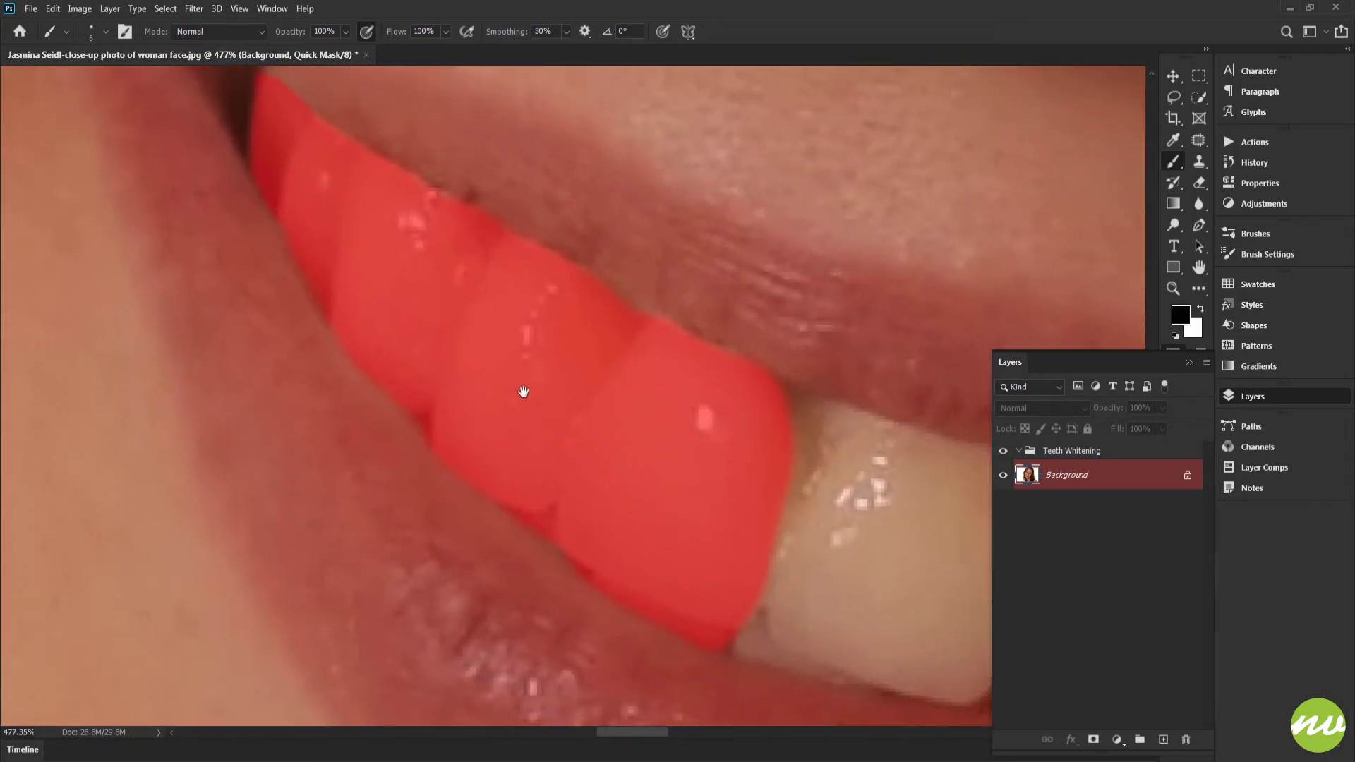
- Set the brush size back to 15 px and mask the other large front tooth, including its lower edge
left_click_drag(520, 393, 419, 266)
mouse_move(519, 254)
left_mouse_down()
mouse_move(418, 305)
mouse_move(464, 303)
left_mouse_up()
left_click_drag(537, 433, 405, 229)
mouse_move(408, 357)
left_mouse_down()
mouse_move(631, 400)
mouse_move(669, 328)
mouse_move(682, 210)
mouse_move(450, 136)
mouse_move(454, 187)
mouse_move(521, 177)
mouse_move(641, 234)
mouse_move(648, 290)
mouse_move(626, 351)
mouse_move(585, 366)
mouse_move(435, 339)
mouse_move(426, 311)
mouse_move(485, 195)
mouse_move(498, 208)
mouse_move(455, 305)
mouse_move(513, 339)
mouse_move(614, 329)
mouse_move(601, 247)
mouse_move(510, 211)
mouse_move(494, 274)
mouse_move(603, 255)
mouse_move(474, 263)
mouse_move(582, 273)
mouse_move(483, 300)
mouse_move(645, 233)
mouse_move(487, 221)
left_mouse_up()
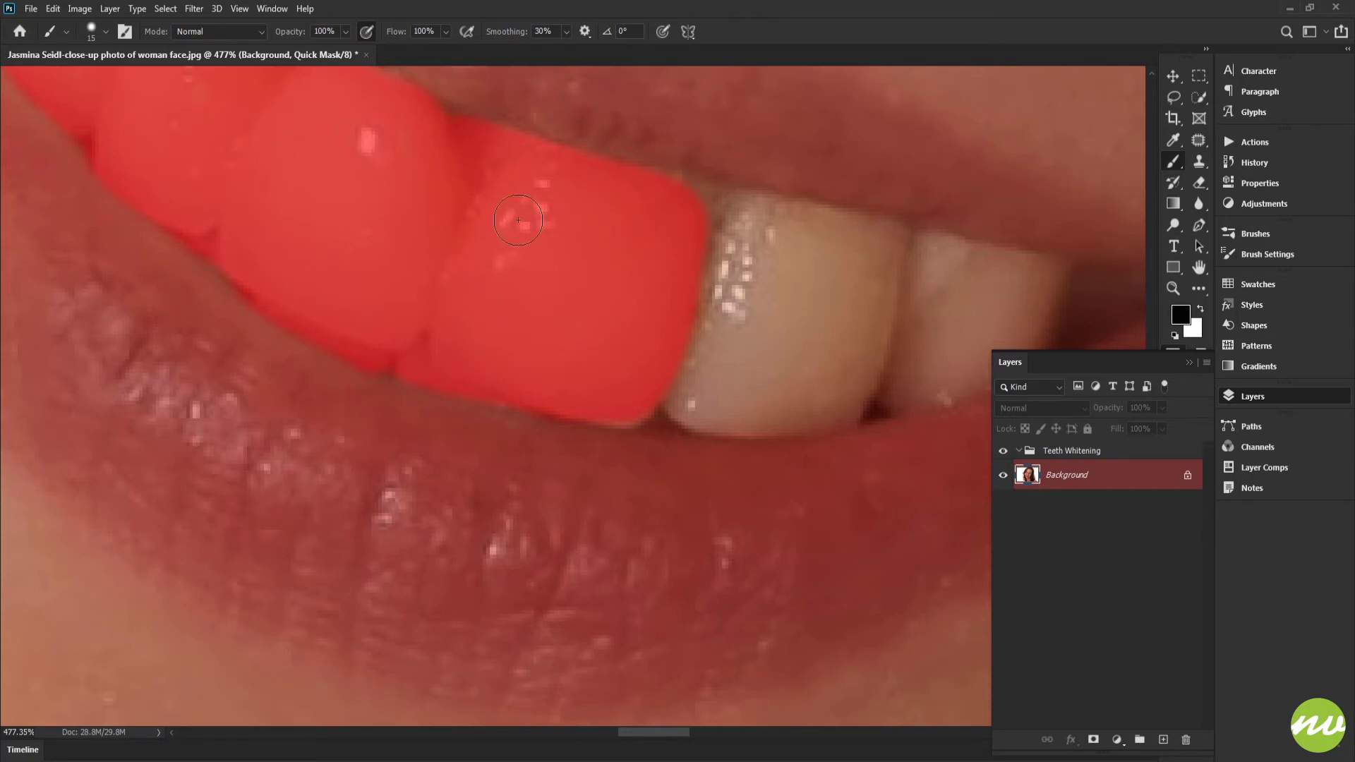
left_click_drag(540, 319, 558, 248)
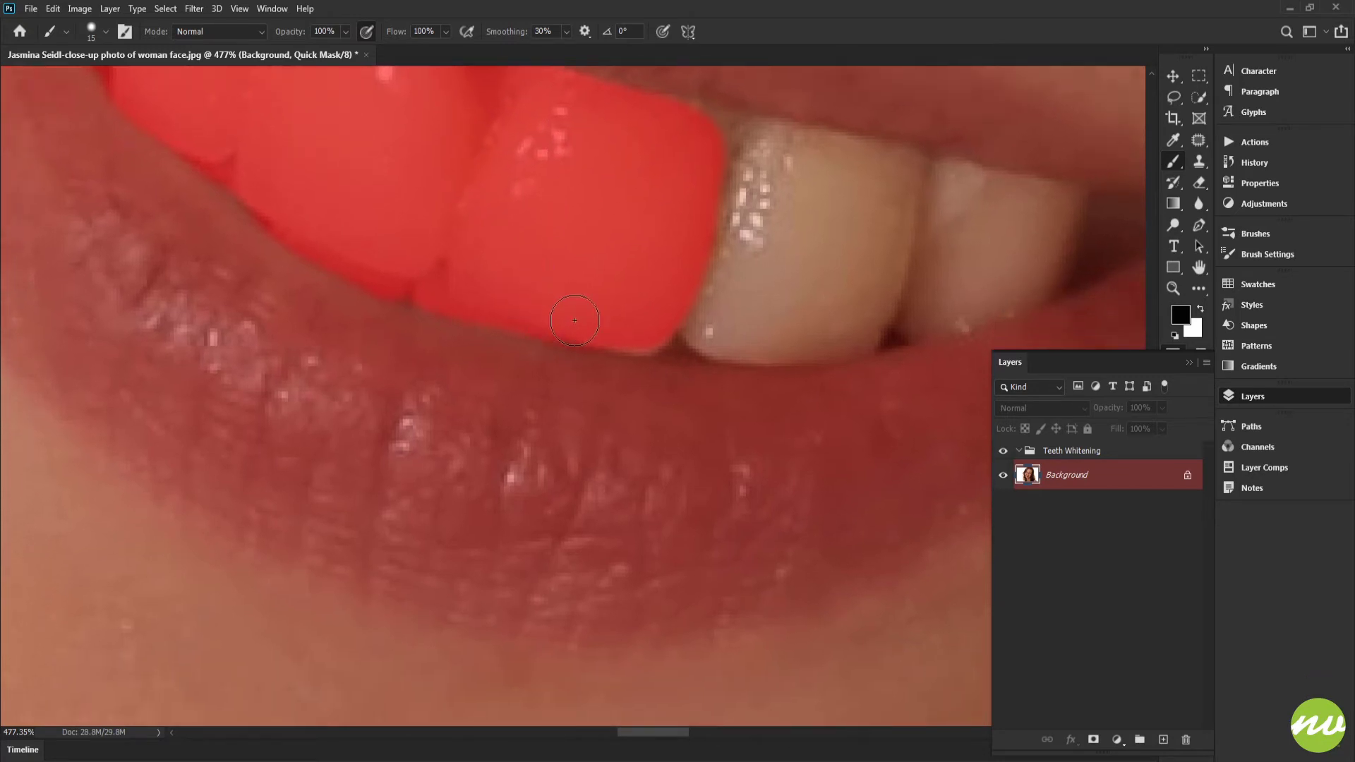
left_click_drag(676, 238, 584, 341)
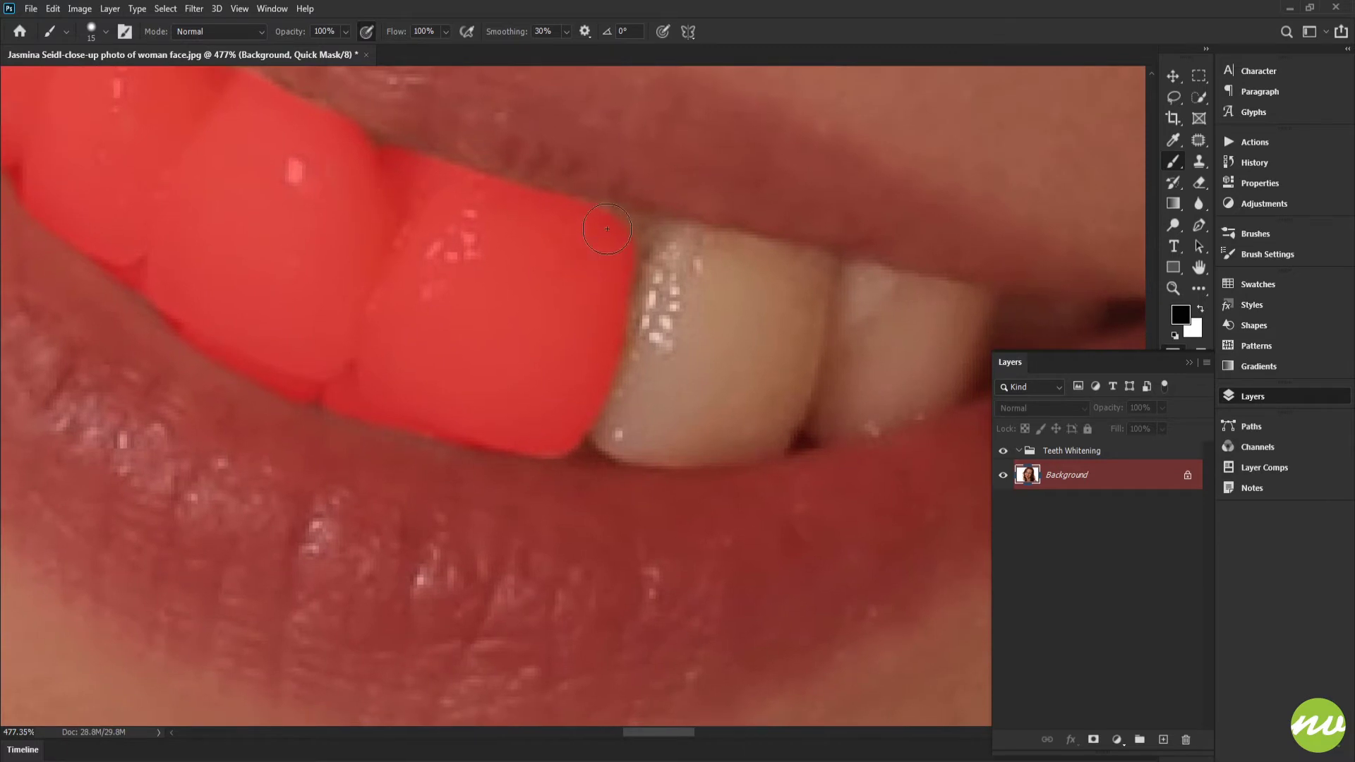
- Extend the quick mask over the next two teeth toward the right corner of the mouth
left_click_drag(638, 232, 695, 248)
left_click_drag(723, 281, 606, 256)
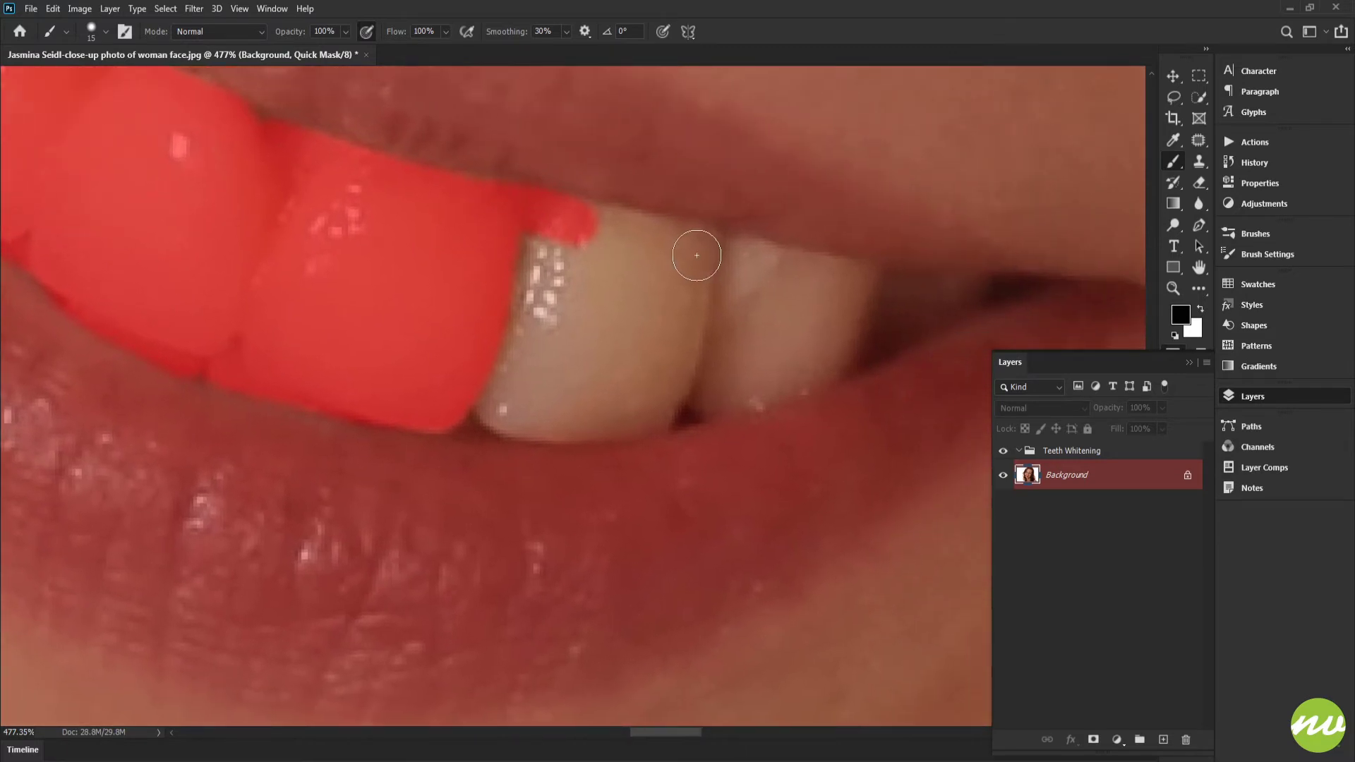
mouse_move(705, 252)
left_mouse_down()
mouse_move(535, 224)
mouse_move(508, 268)
mouse_move(483, 396)
mouse_move(498, 413)
mouse_move(574, 420)
mouse_move(670, 402)
mouse_move(606, 414)
mouse_move(670, 395)
mouse_move(687, 316)
mouse_move(688, 279)
mouse_move(627, 255)
mouse_move(553, 248)
mouse_move(520, 370)
mouse_move(603, 263)
mouse_move(562, 341)
mouse_move(567, 390)
mouse_move(672, 339)
mouse_move(626, 312)
mouse_move(594, 380)
mouse_move(641, 336)
mouse_move(514, 320)
mouse_move(593, 311)
left_mouse_up()
mouse_move(679, 287)
left_mouse_down()
mouse_move(508, 236)
mouse_move(451, 341)
mouse_move(442, 445)
mouse_move(485, 450)
mouse_move(590, 422)
mouse_move(643, 401)
mouse_move(672, 356)
mouse_move(635, 303)
mouse_move(475, 318)
mouse_move(475, 384)
mouse_move(642, 336)
left_mouse_up()
scroll(642, 336, "down", 3)
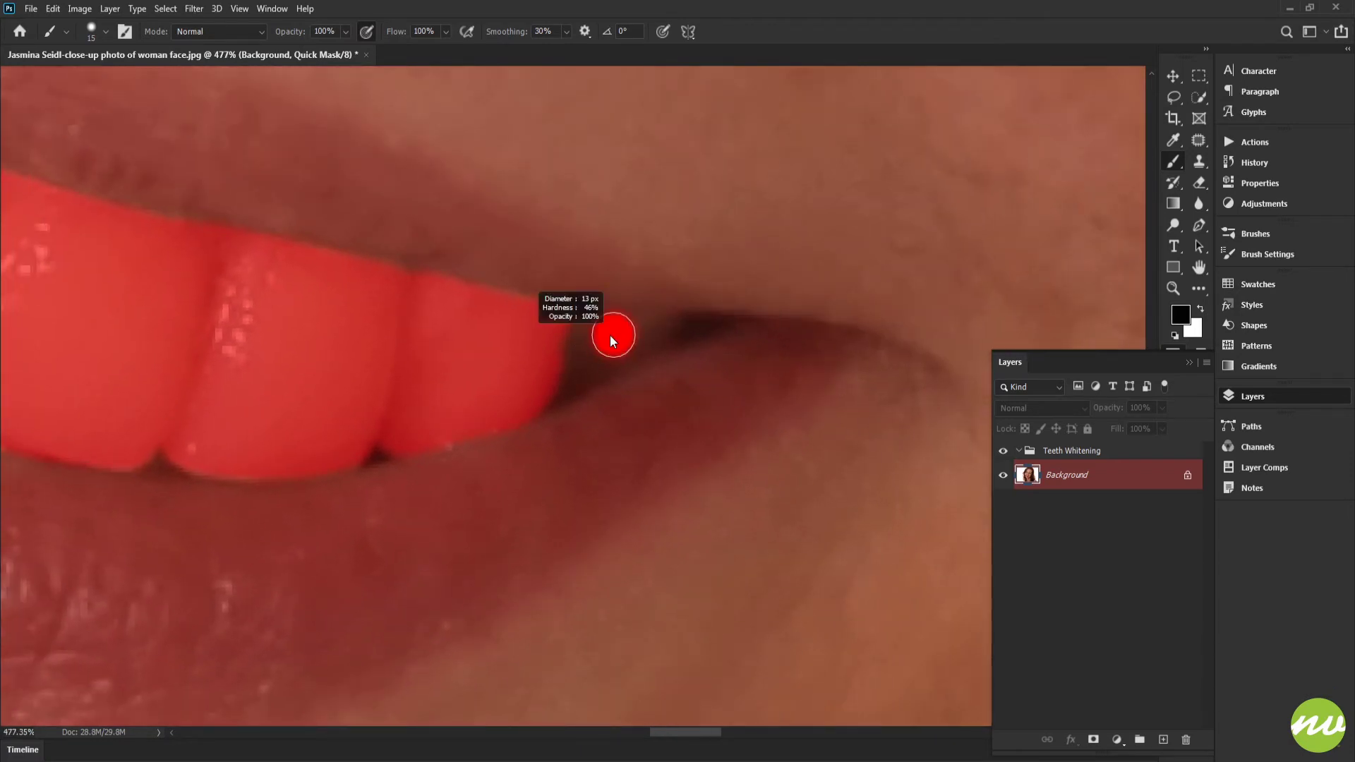
- Reduce the brush size to 12 px and mask the dark, narrow last tooth in the right corner of the mouth
scroll(614, 337, "up", 3)
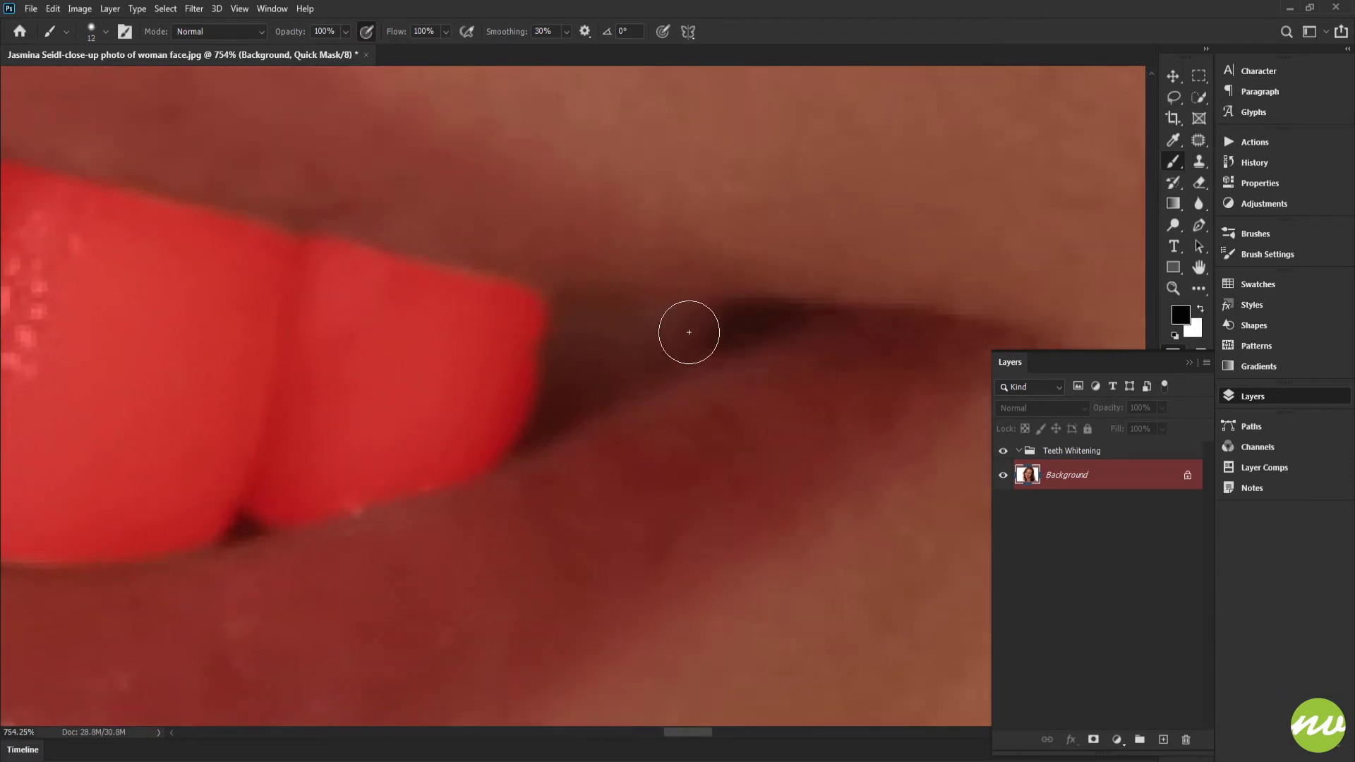
mouse_move(706, 323)
left_mouse_down()
mouse_move(550, 329)
mouse_move(529, 389)
mouse_move(566, 390)
mouse_move(674, 348)
mouse_move(638, 345)
left_mouse_up()
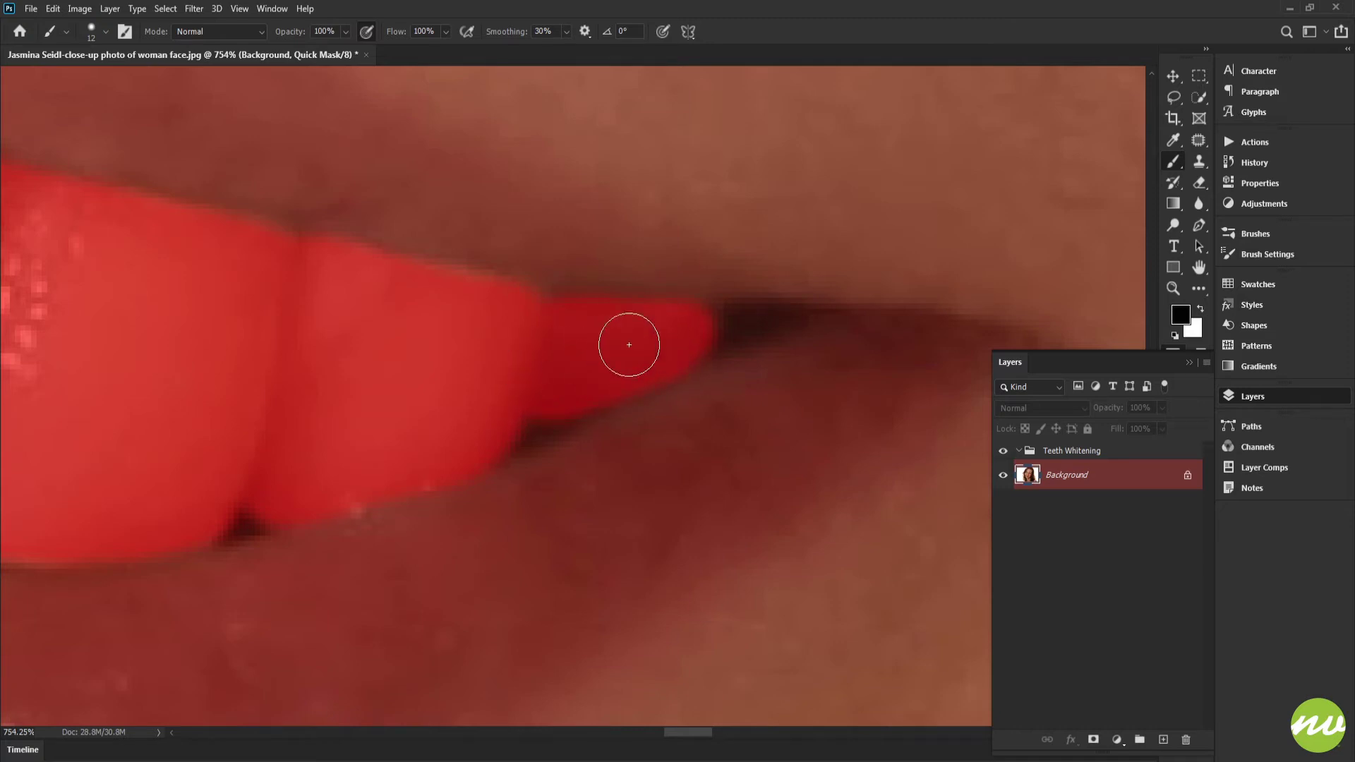
left_click_drag(462, 340, 697, 324)
left_click_drag(682, 326, 609, 306)
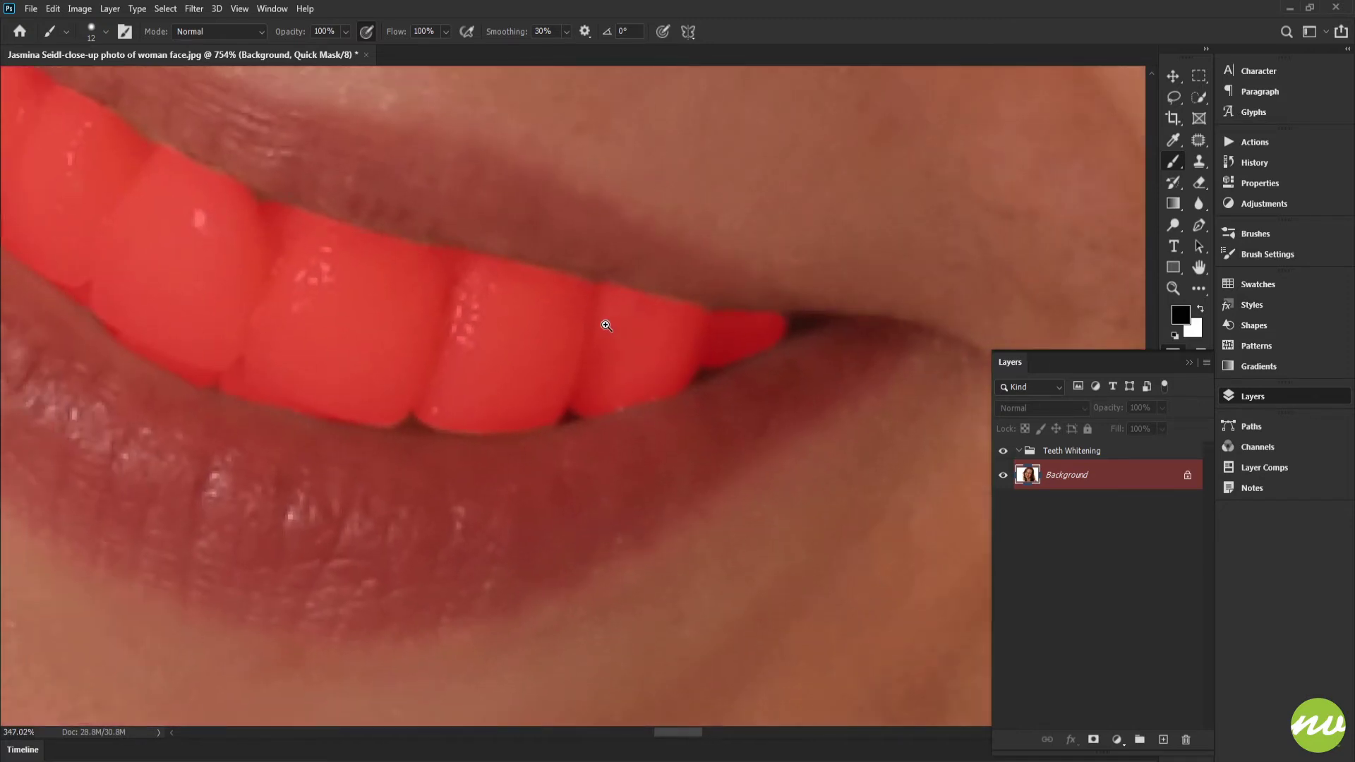
- Check the finished mask across the teeth, convert it into a selection, and fit the whole portrait in view
mouse_move(502, 332)
left_mouse_down()
mouse_move(526, 354)
mouse_move(664, 388)
left_mouse_up()
mouse_move(551, 360)
left_mouse_down()
mouse_move(648, 384)
mouse_move(563, 379)
mouse_move(590, 393)
mouse_move(520, 378)
mouse_move(545, 397)
mouse_move(530, 390)
mouse_move(613, 412)
mouse_move(551, 290)
mouse_move(541, 336)
mouse_move(451, 292)
left_mouse_up()
left_click_drag(642, 318, 545, 325)
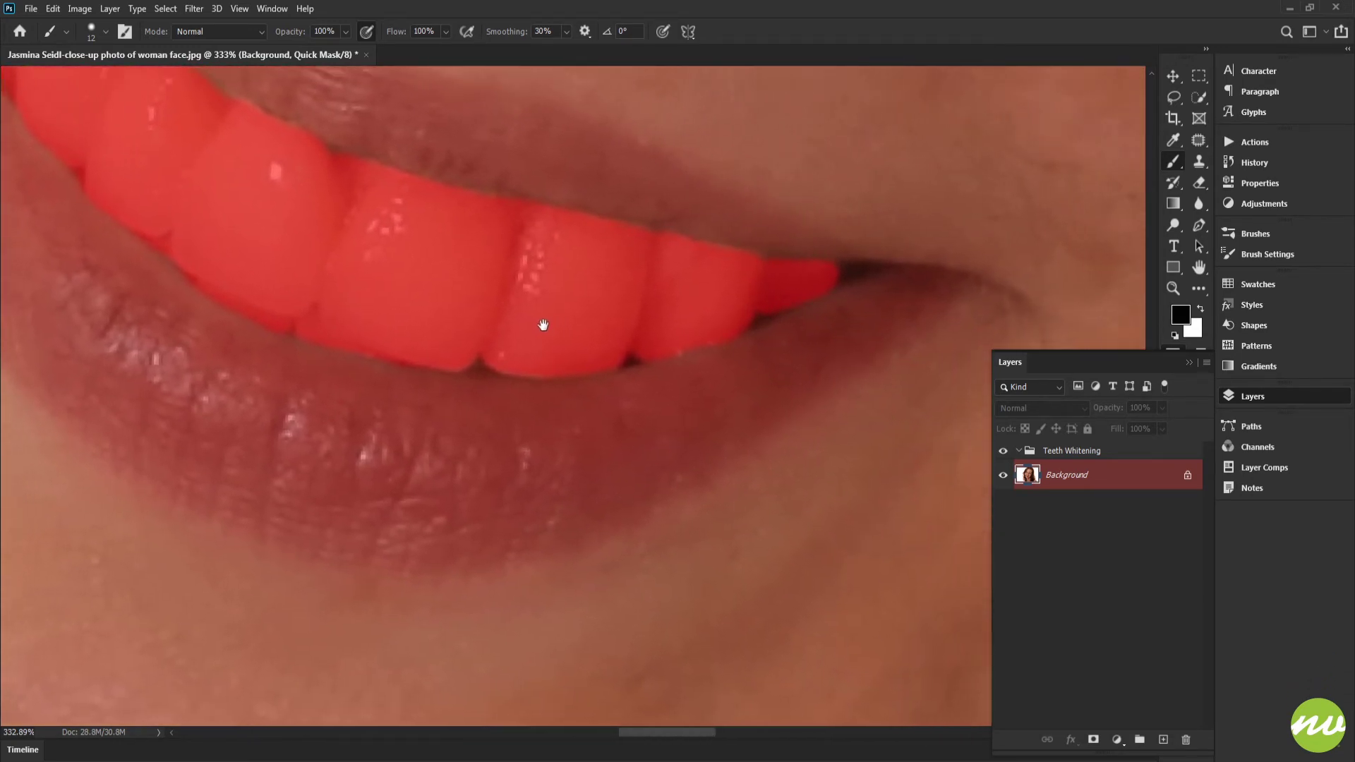
mouse_move(643, 305)
left_mouse_down()
mouse_move(538, 287)
mouse_move(557, 354)
mouse_move(639, 323)
mouse_move(607, 329)
left_mouse_up()
key("space")
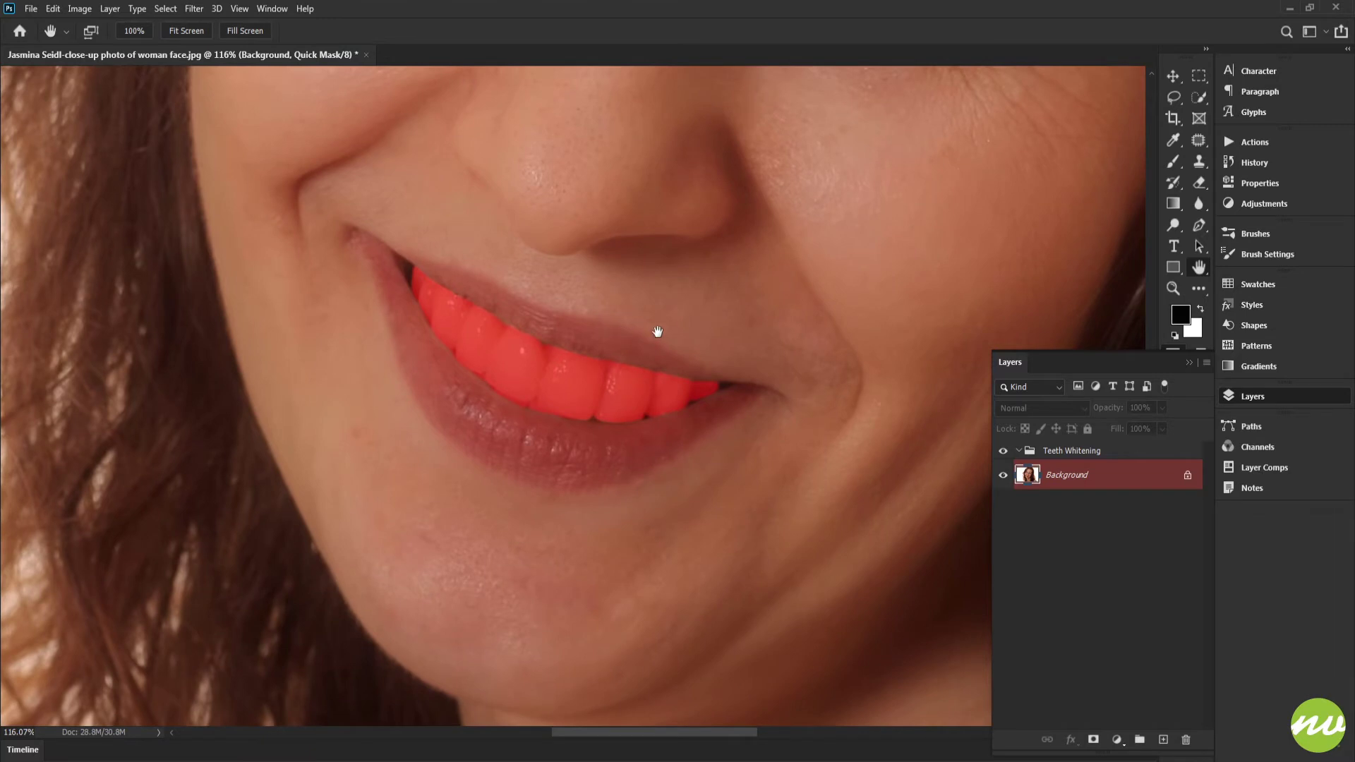
key("q")
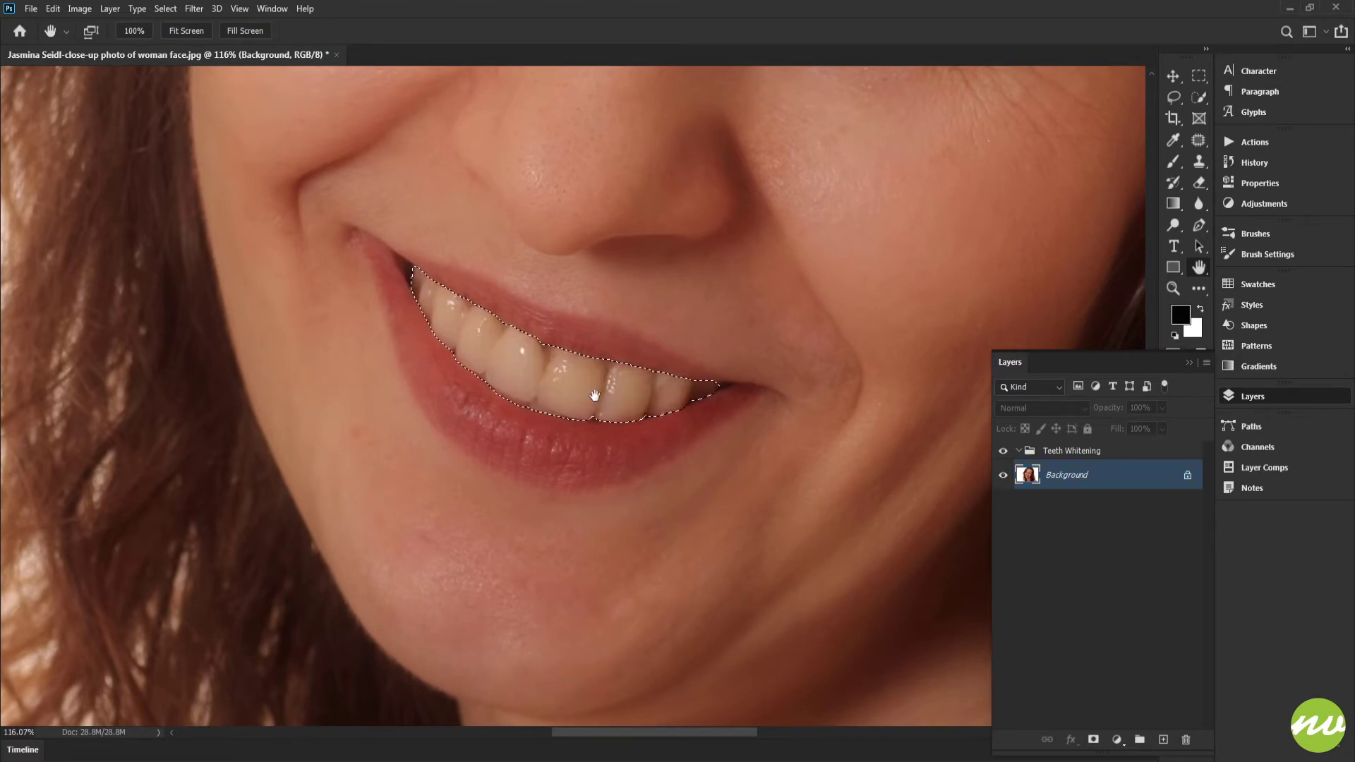
left_click(192, 33)
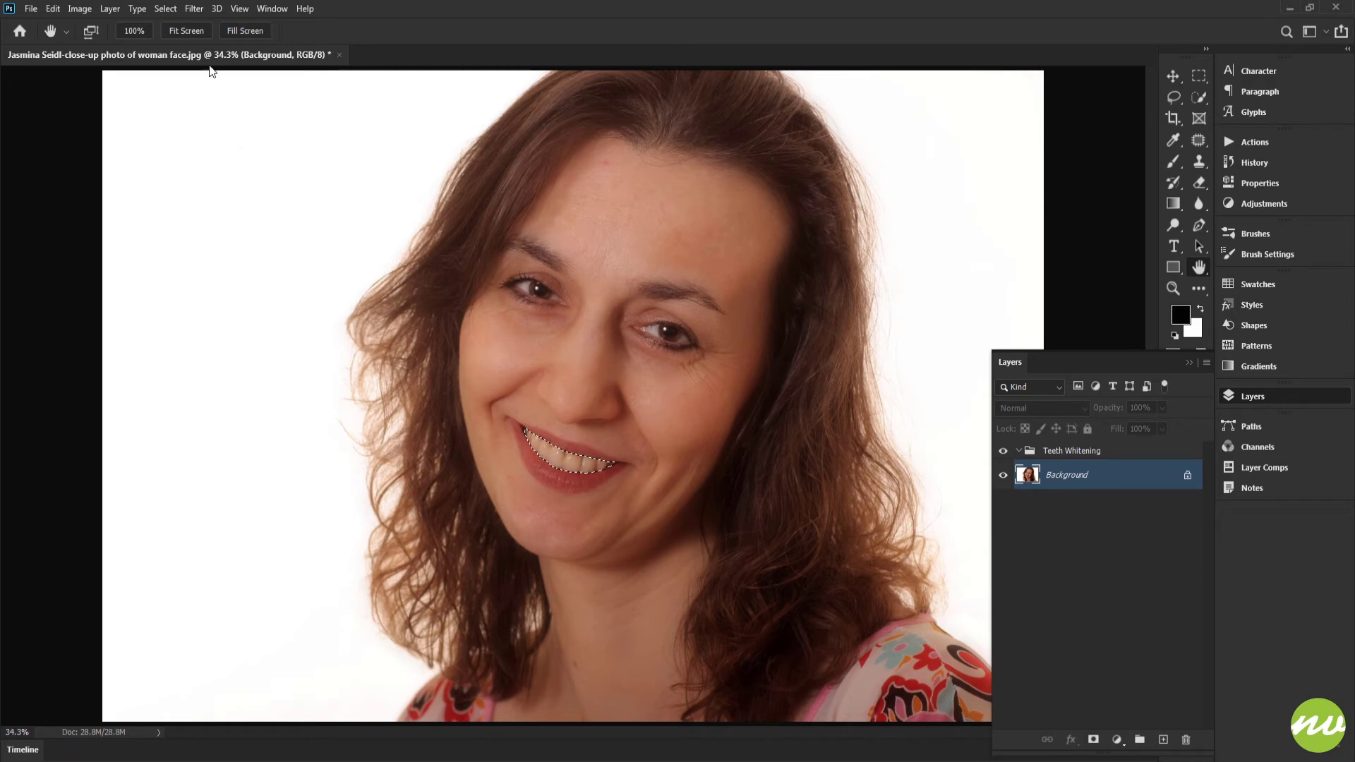
left_click(166, 8)
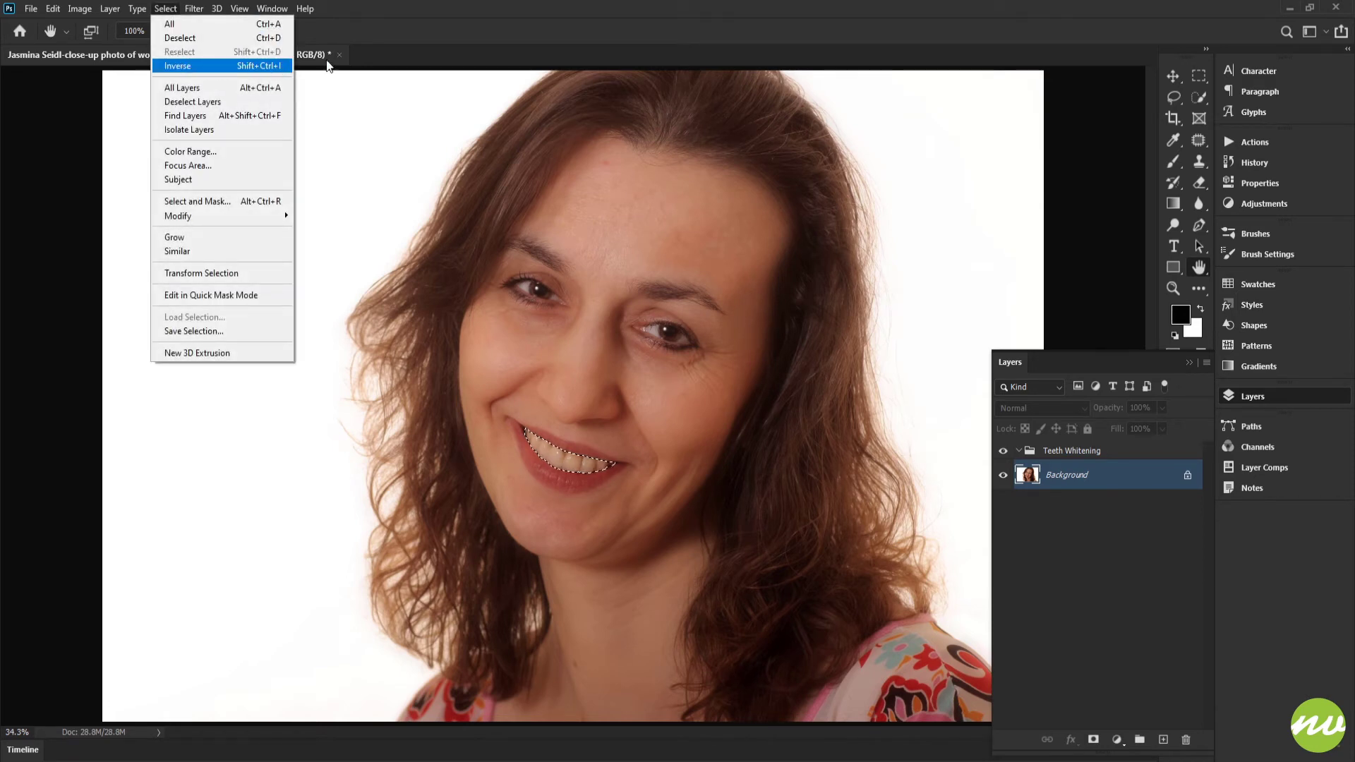
left_click(496, 35)
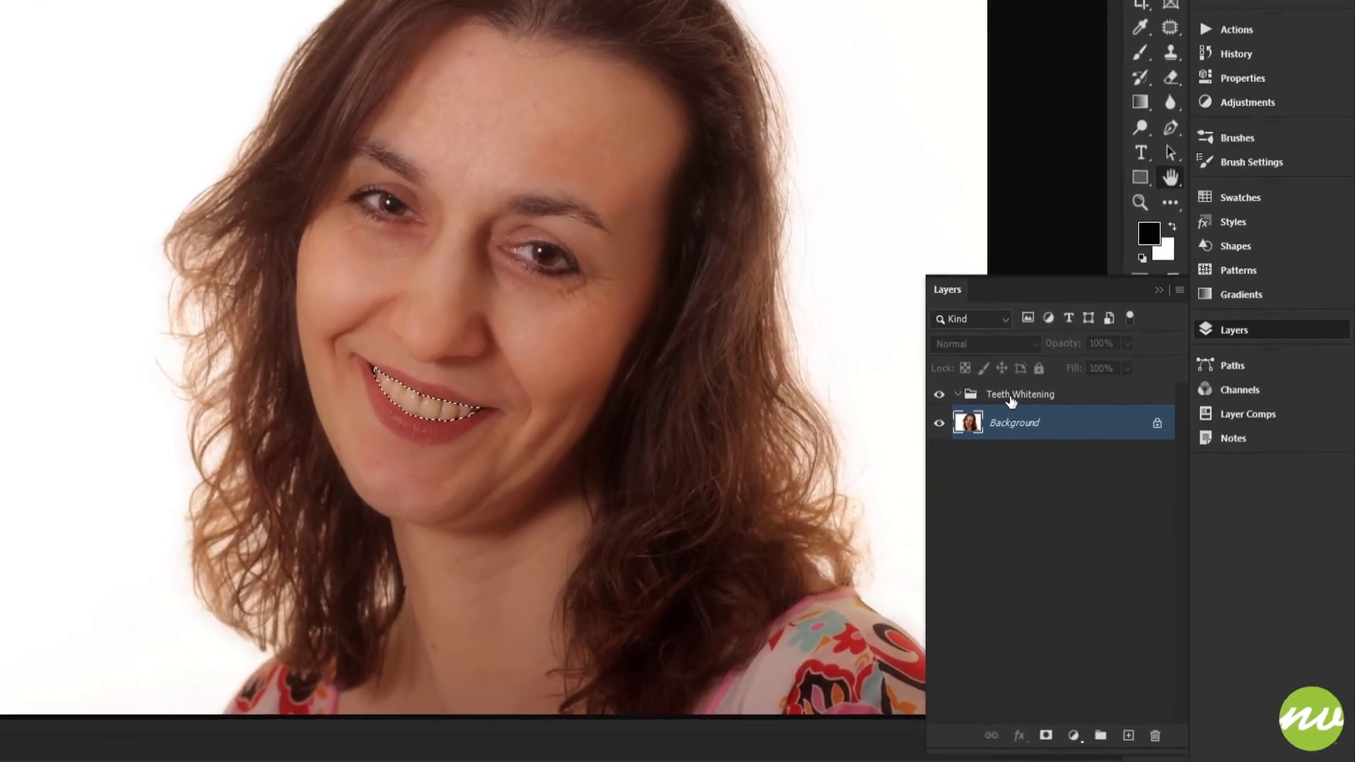
- Add a Hue/Saturation adjustment layer for the selected teeth inside the Teeth Whitening group
left_click(1066, 455)
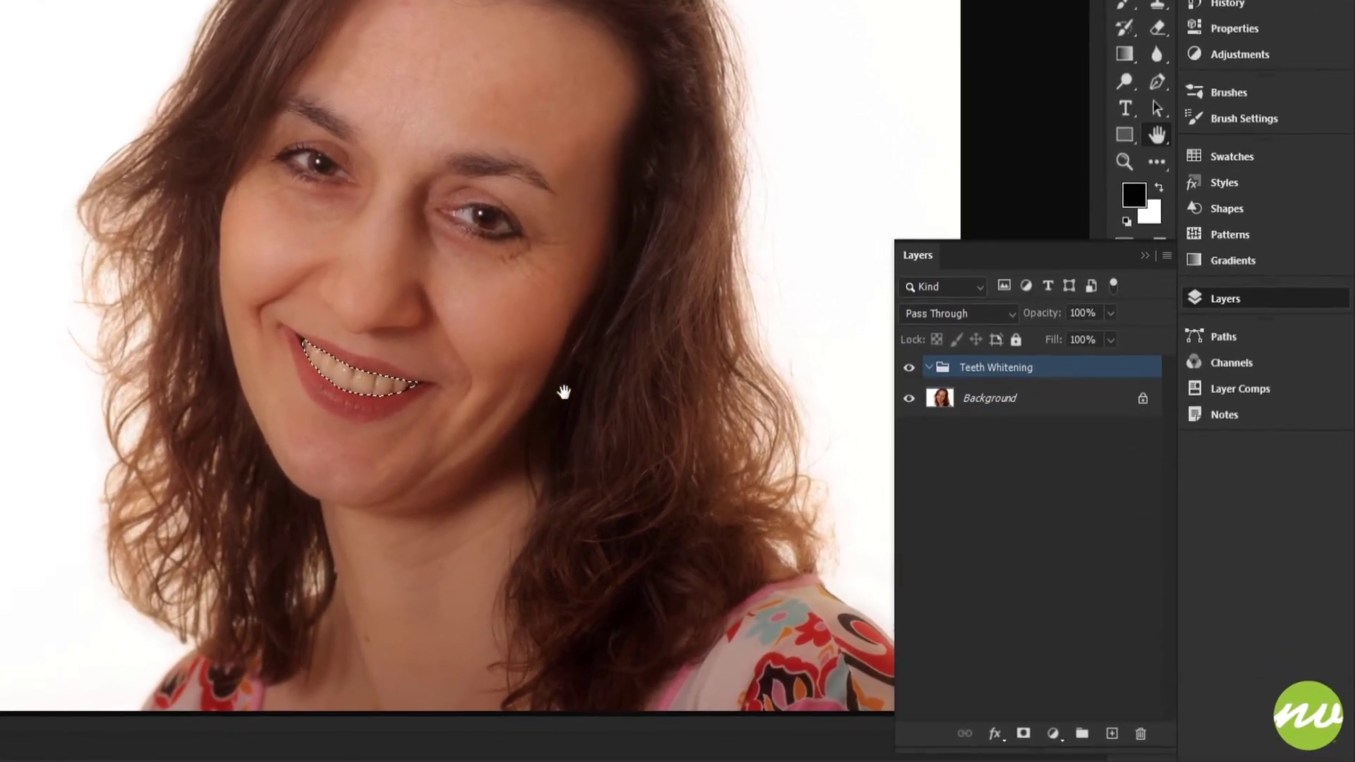
left_click_drag(349, 381, 408, 327)
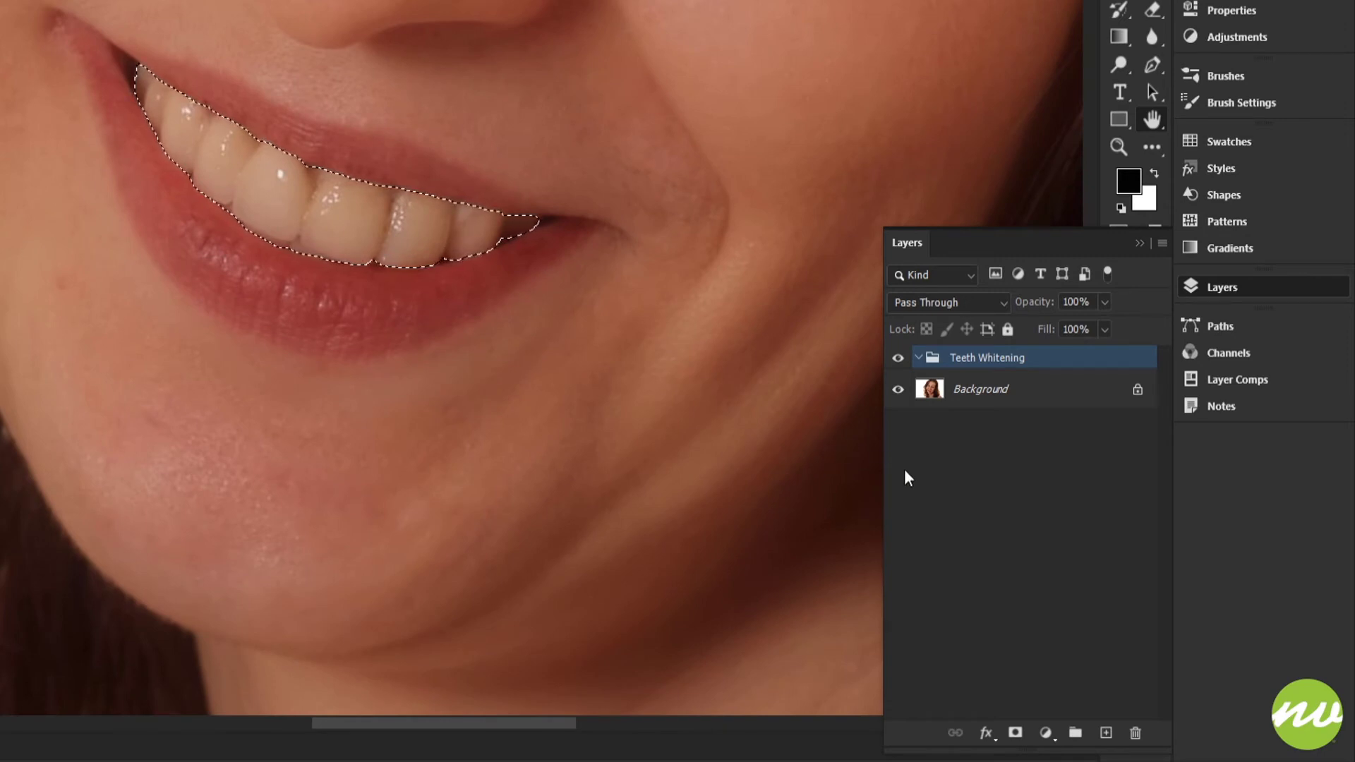
left_click(1046, 734)
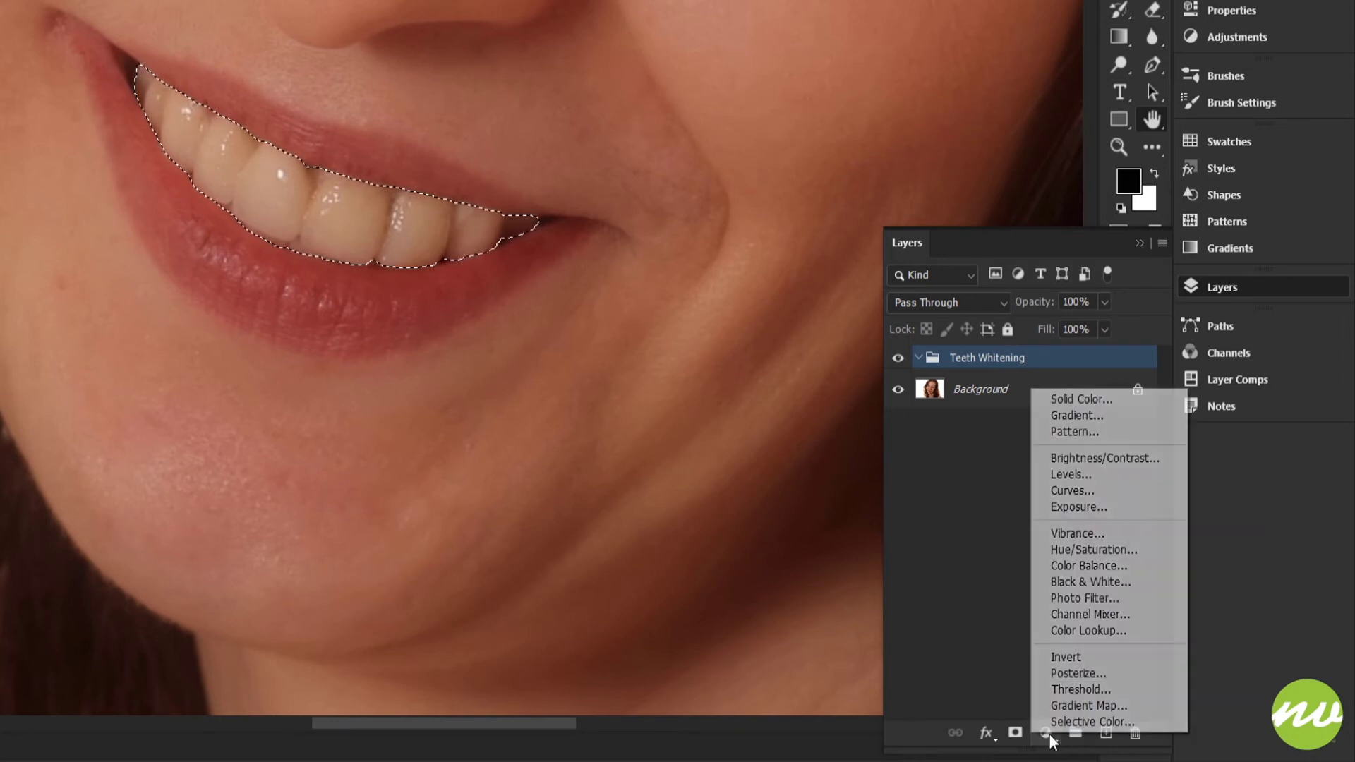
left_click(1080, 551)
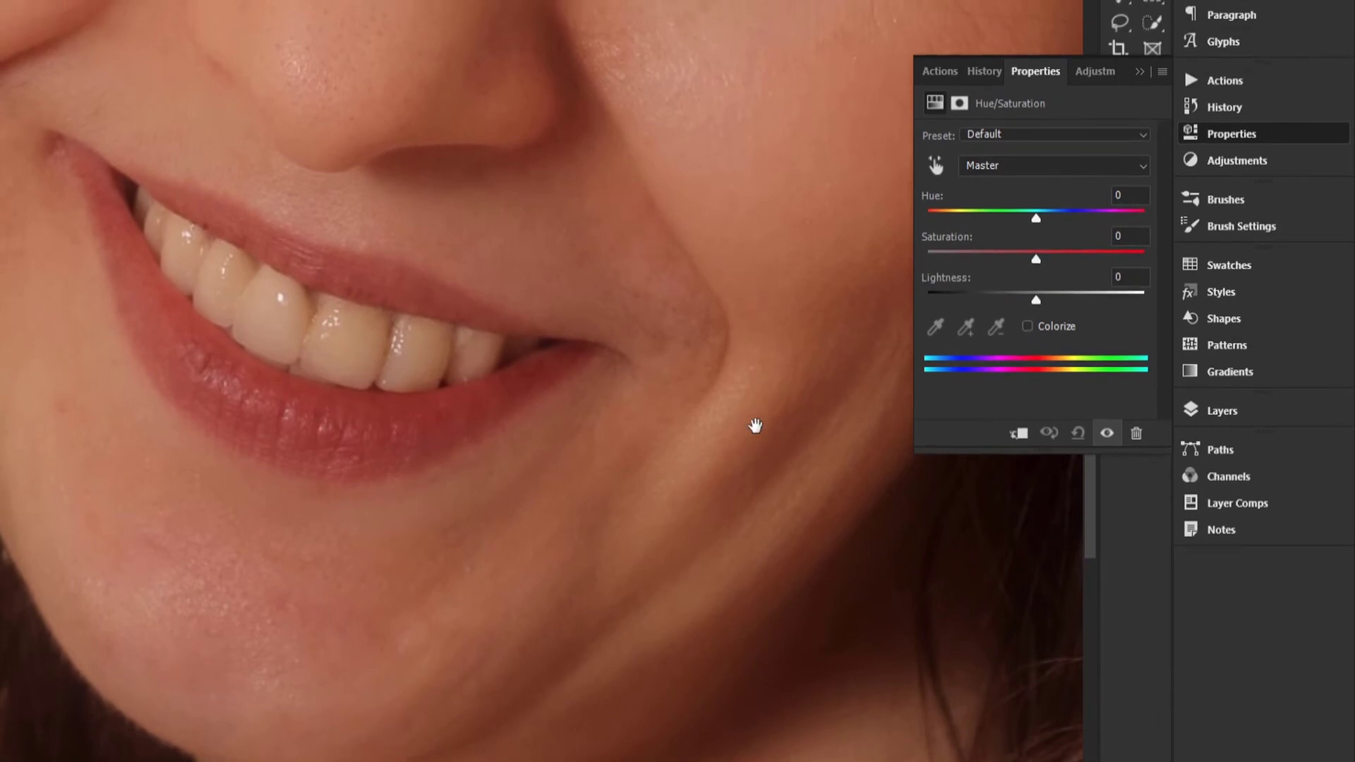
- Sample a yellowish front tooth with the on-image adjustment tool and lower the Reds saturation to -61
left_click_drag(535, 353, 502, 419)
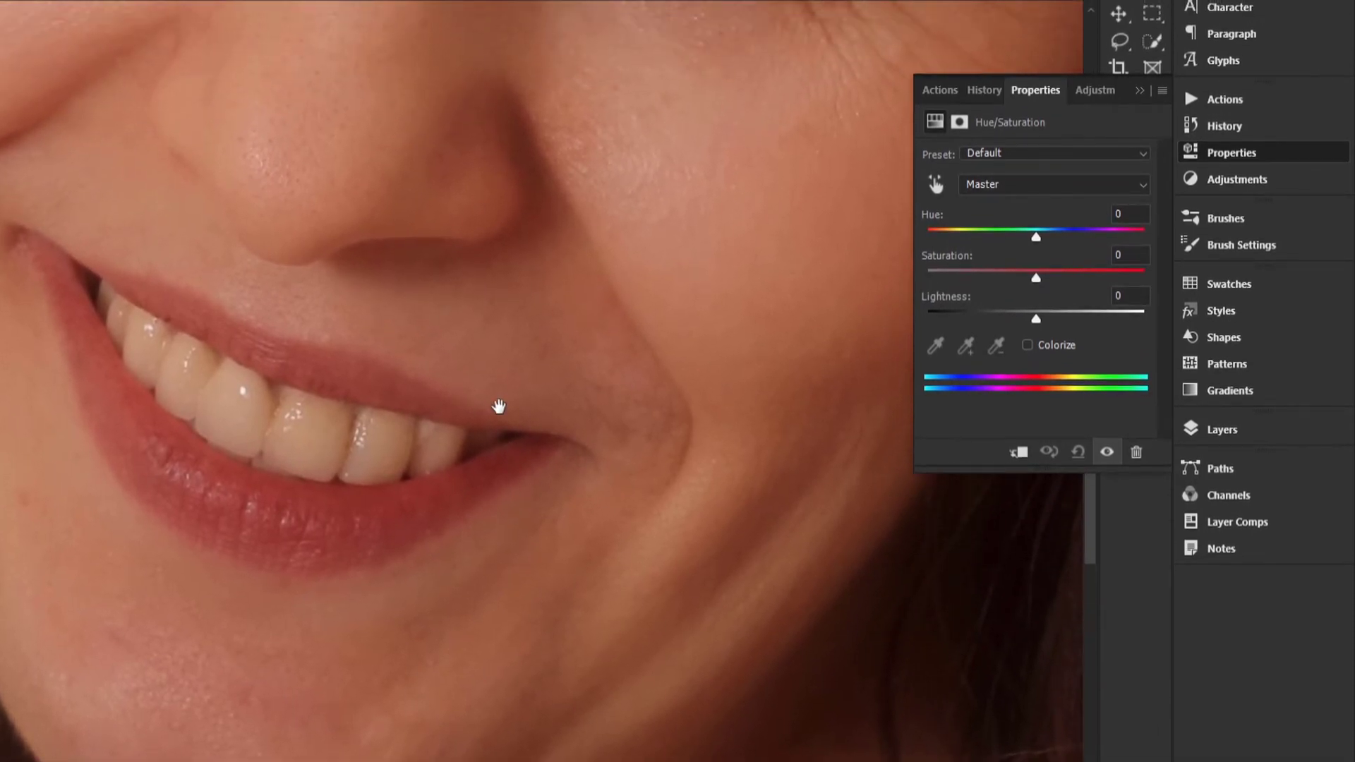
left_click_drag(382, 443, 529, 419)
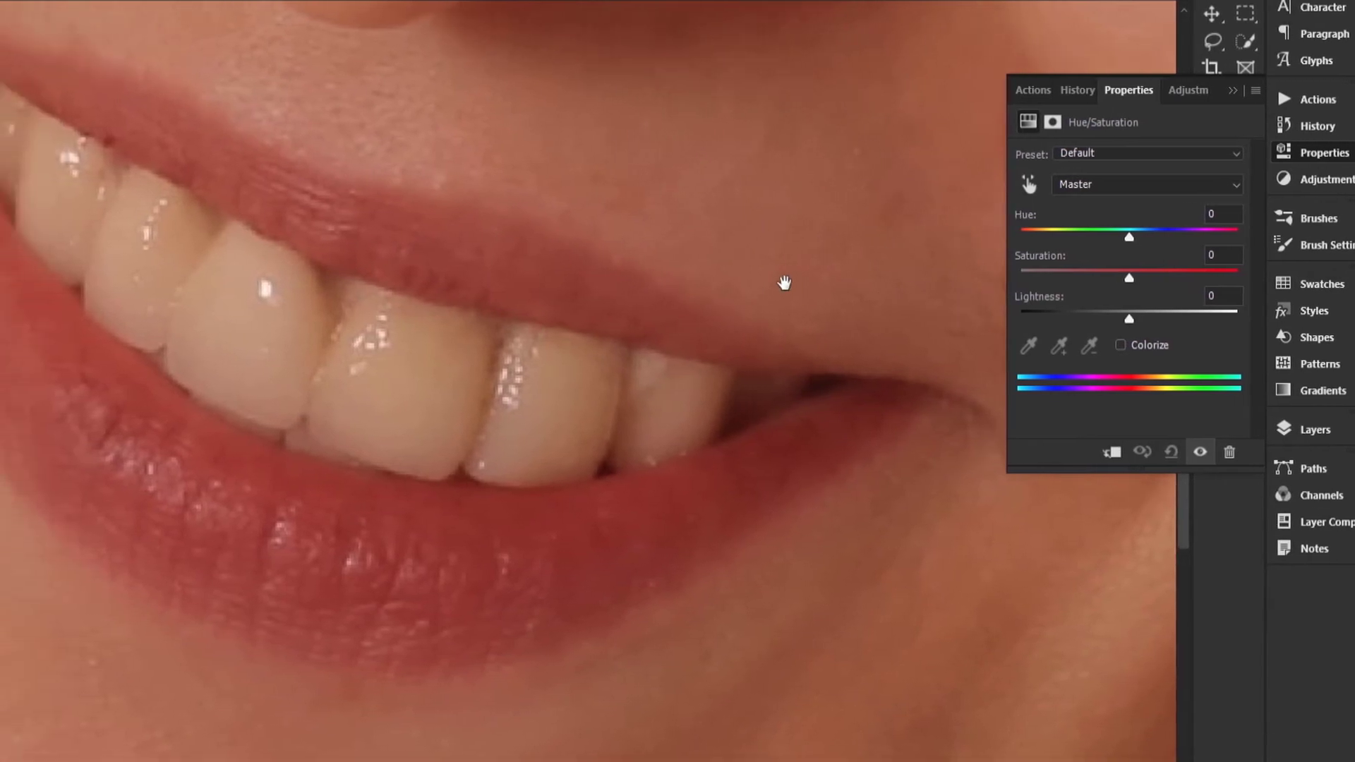
left_click_drag(690, 284, 751, 261)
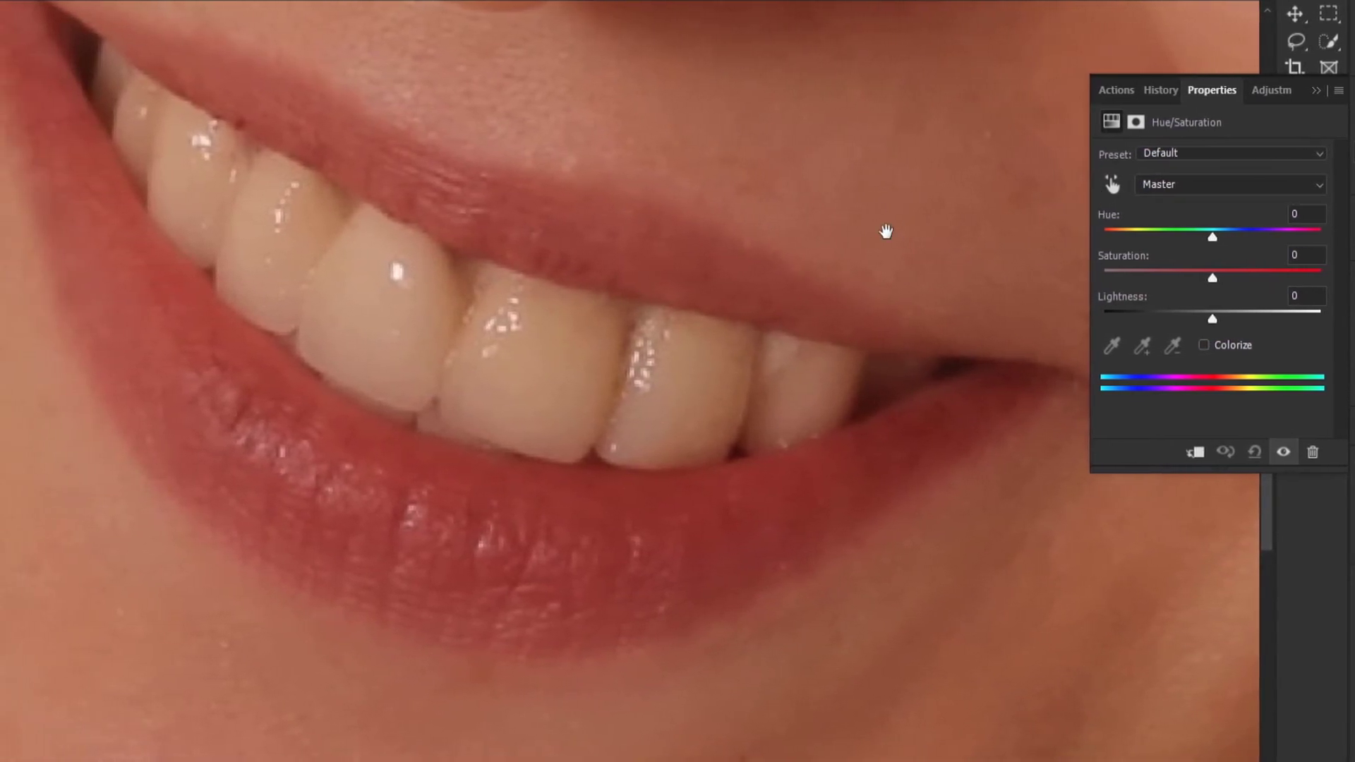
left_click(1110, 185)
left_click_drag(546, 307, 485, 311)
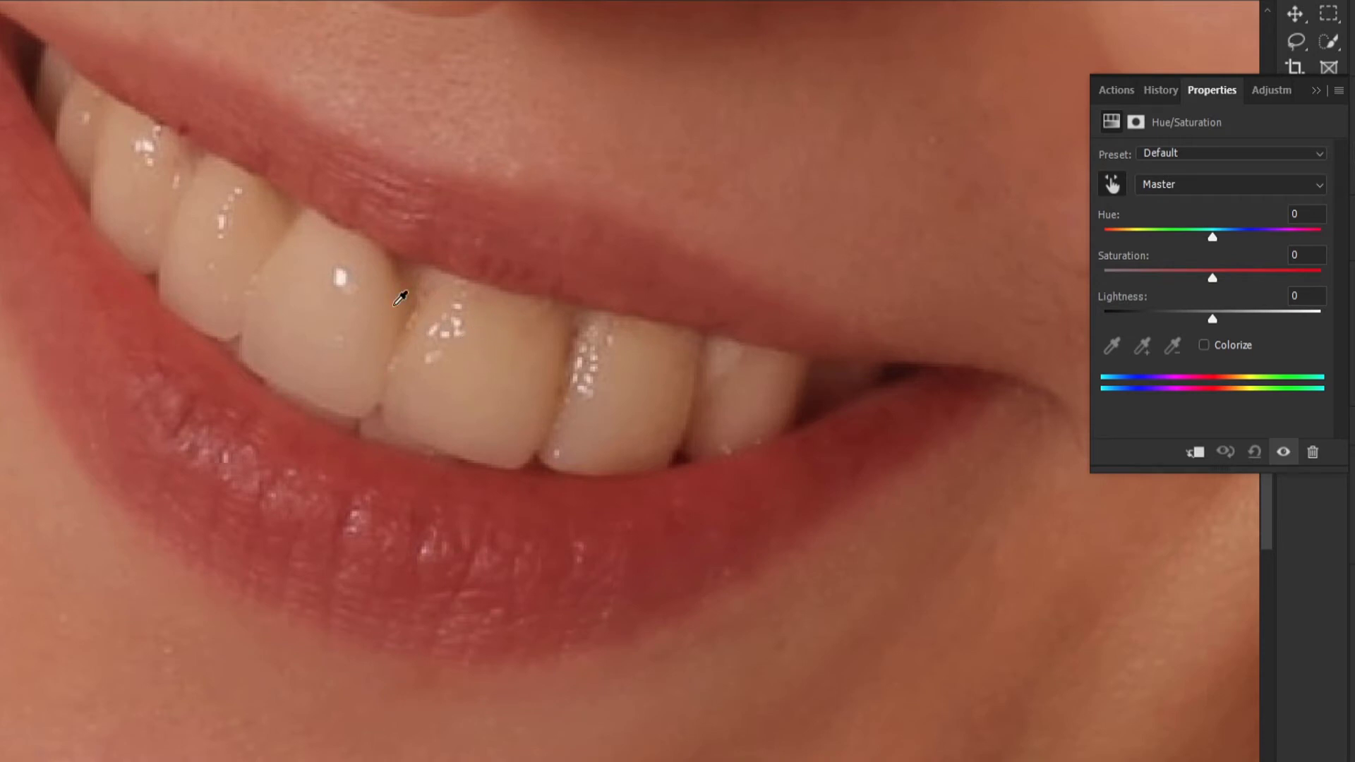
left_click(502, 345)
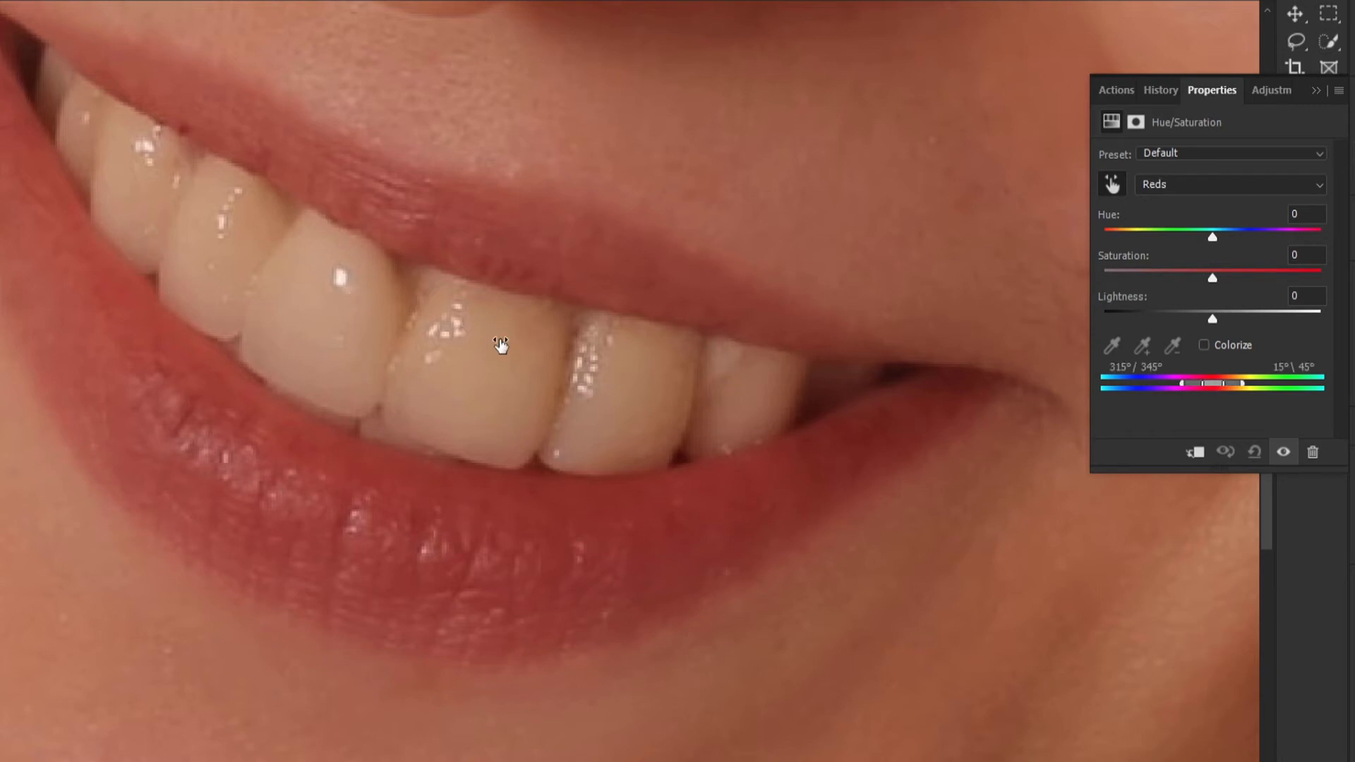
left_click_drag(500, 346, 453, 340)
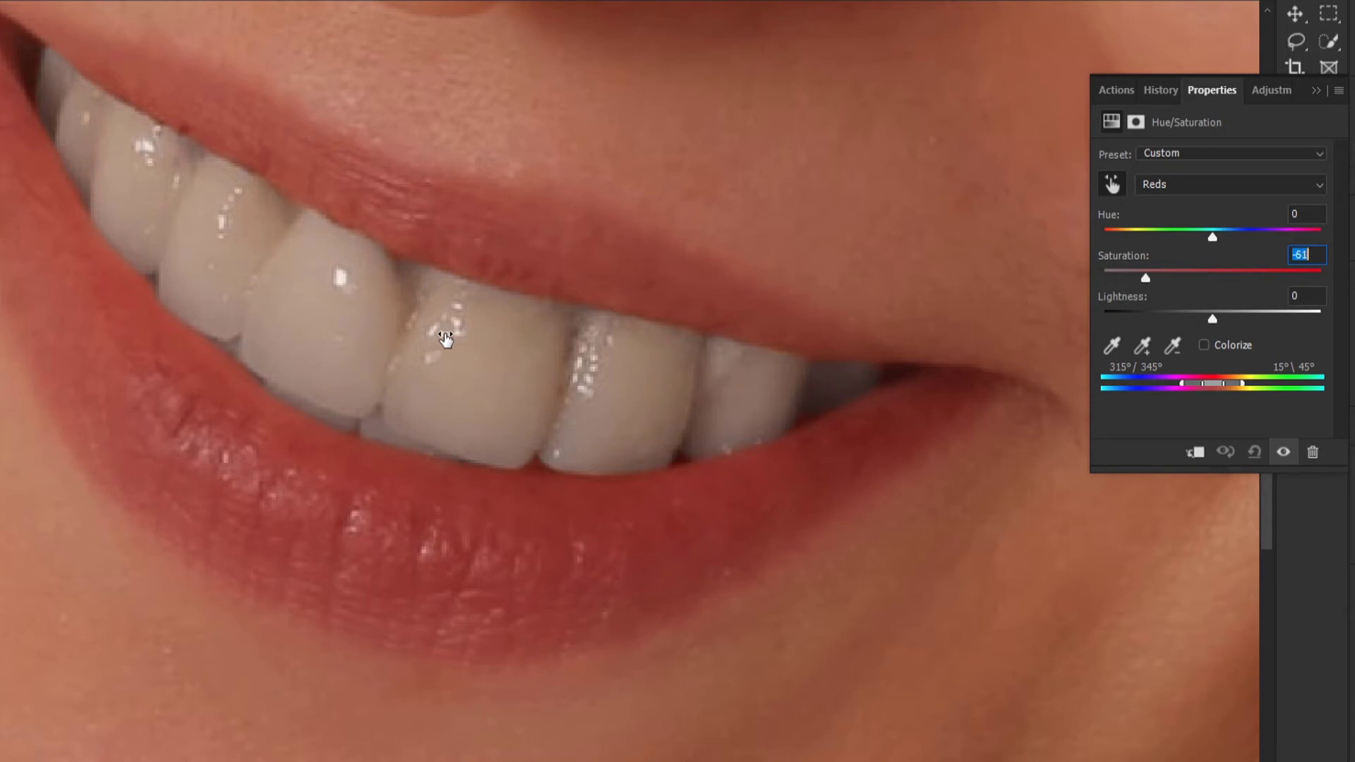
left_click_drag(447, 340, 446, 340)
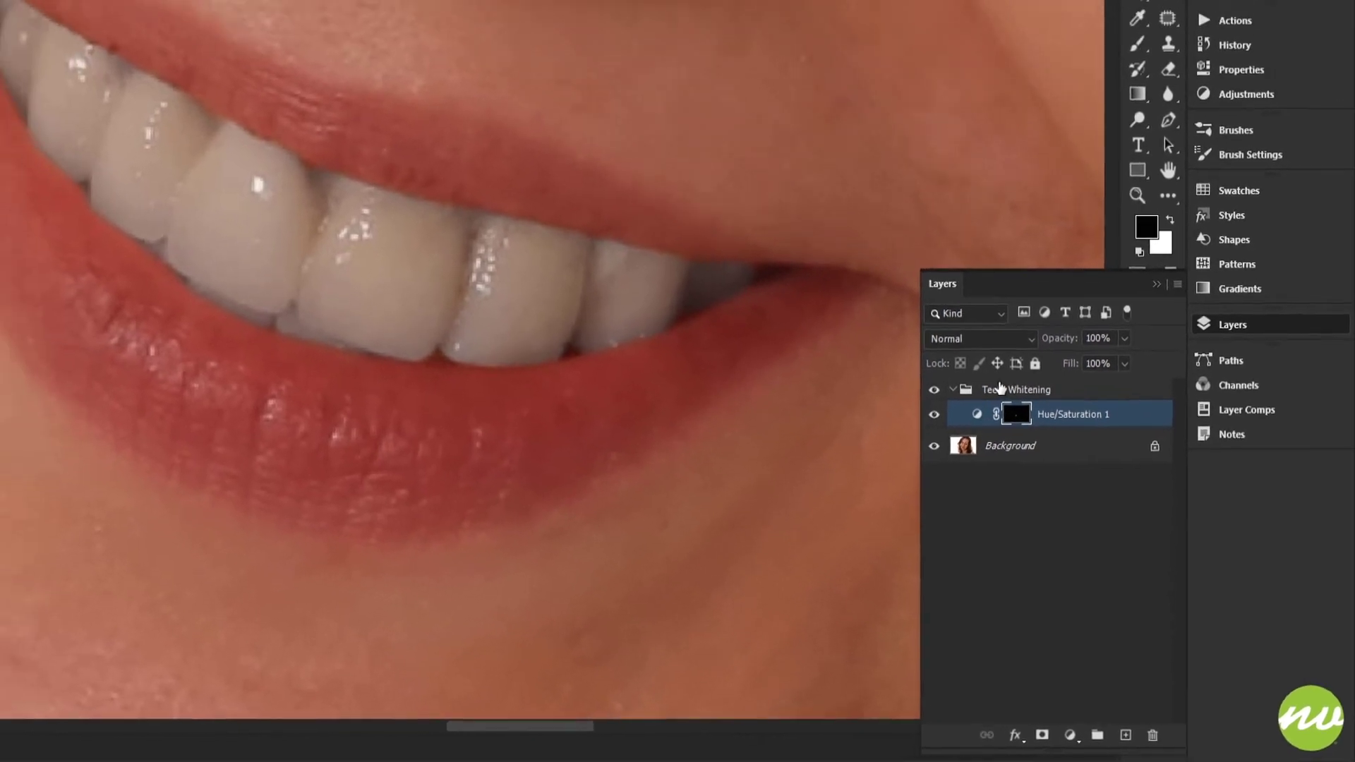
- Add a Levels adjustment layer directly above the Hue/Saturation layer in the Teeth Whitening group
left_click(942, 365)
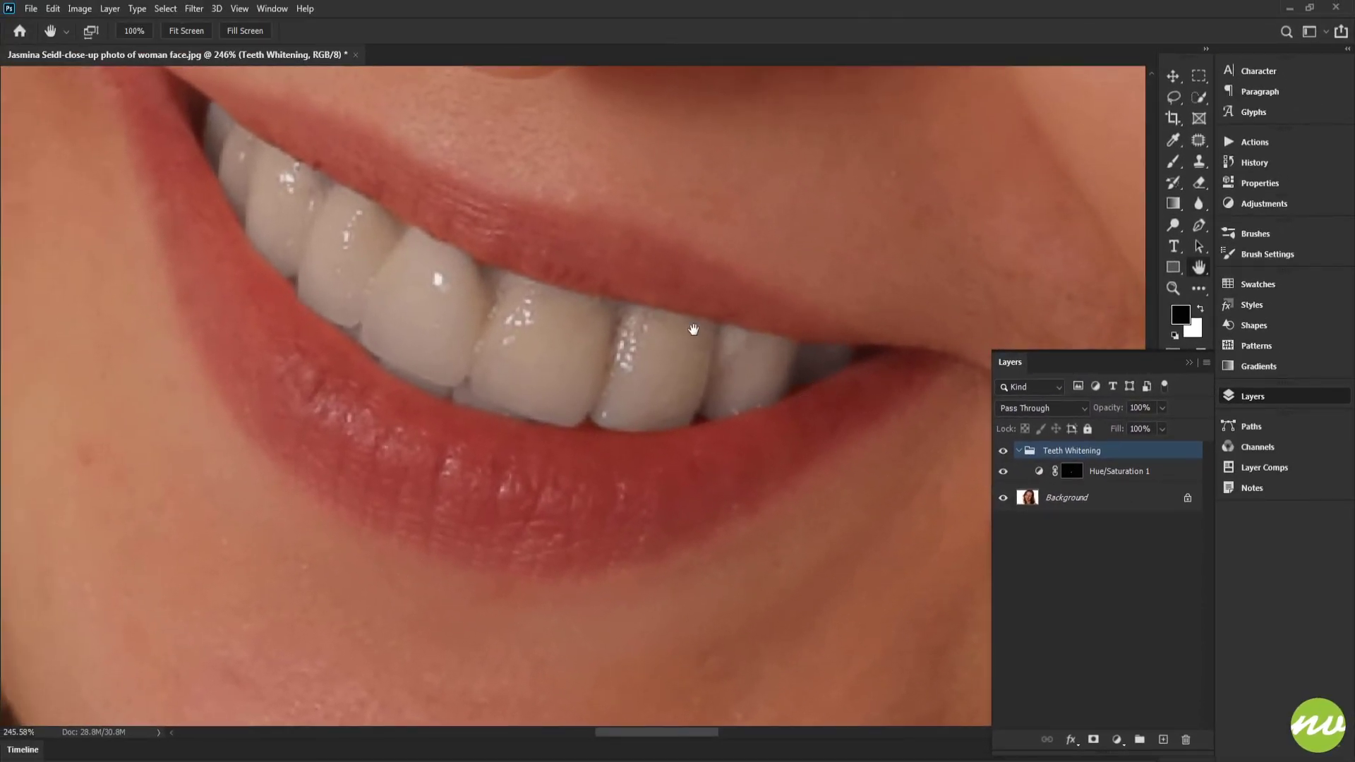
left_click_drag(693, 329, 635, 281)
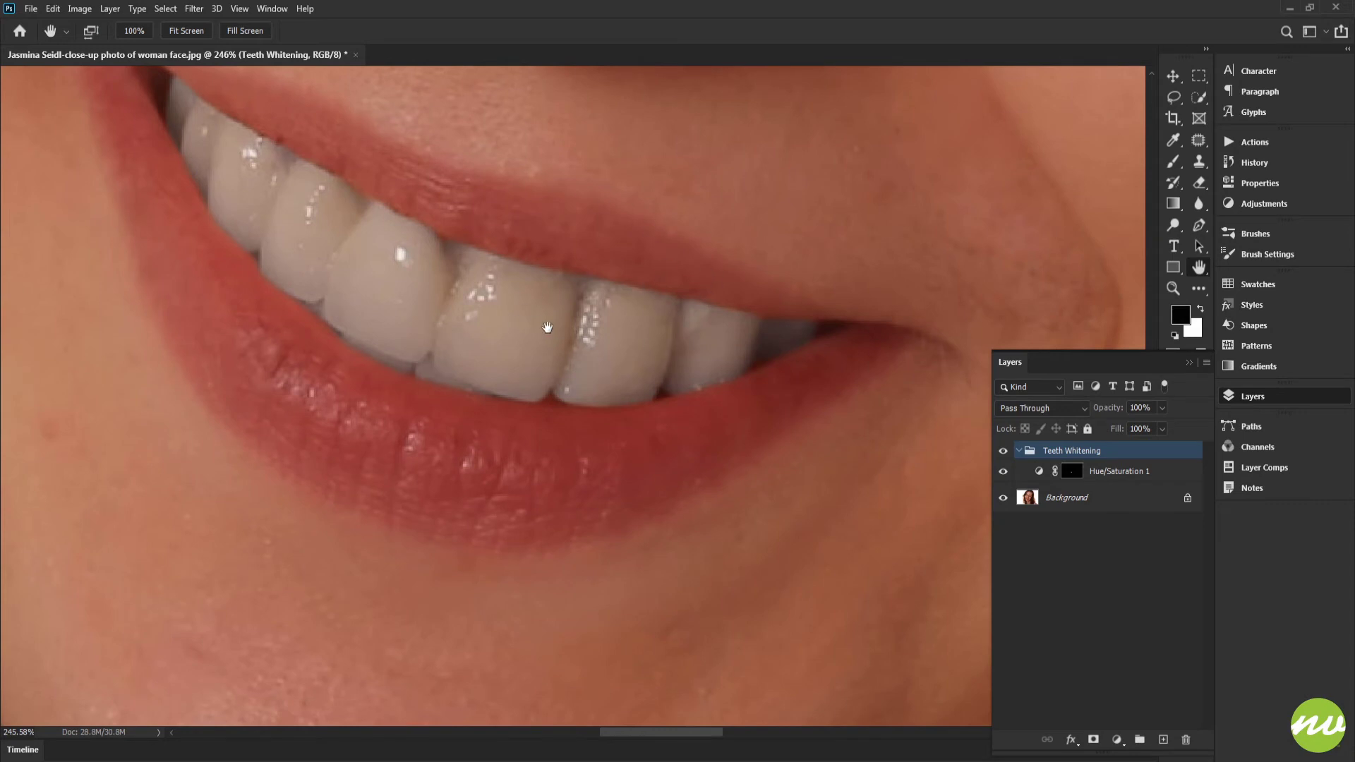
left_click(1035, 473)
left_click_drag(803, 389, 786, 455)
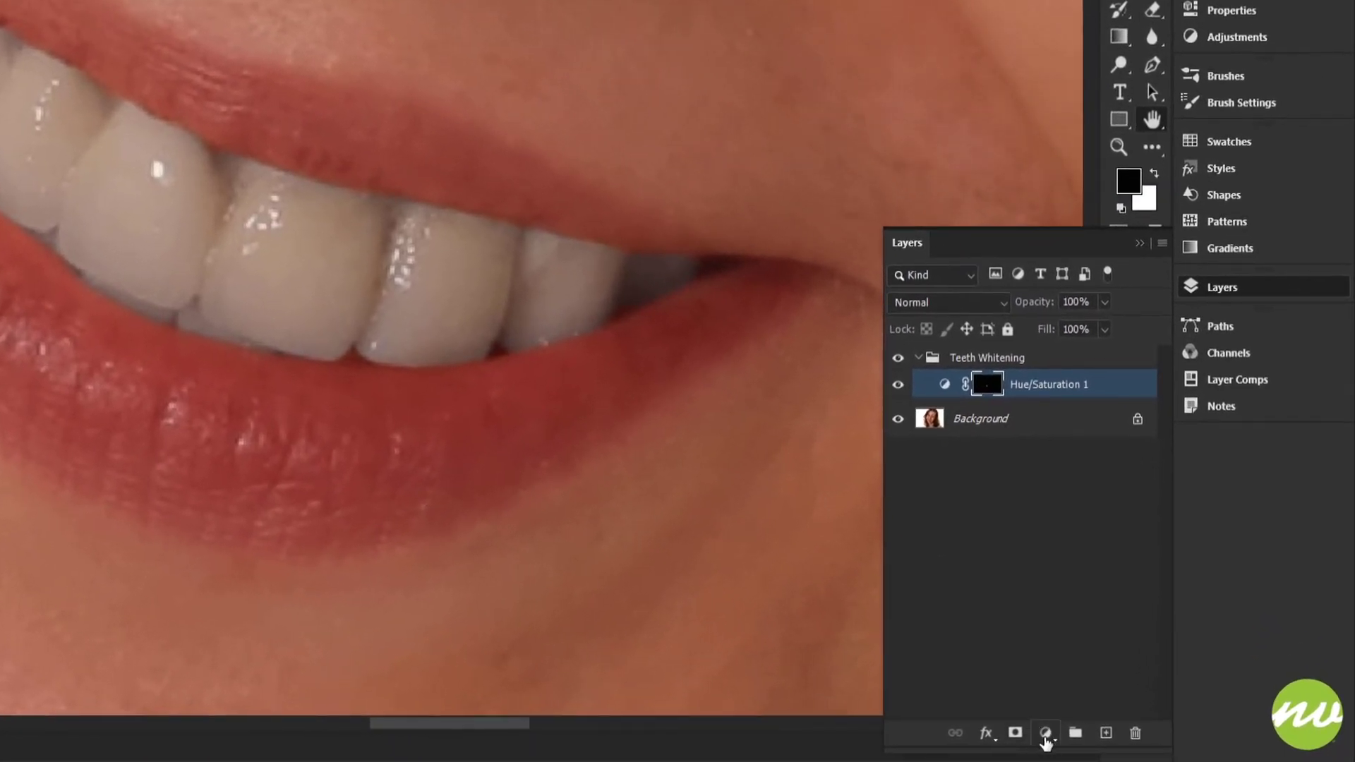
left_click(1046, 734)
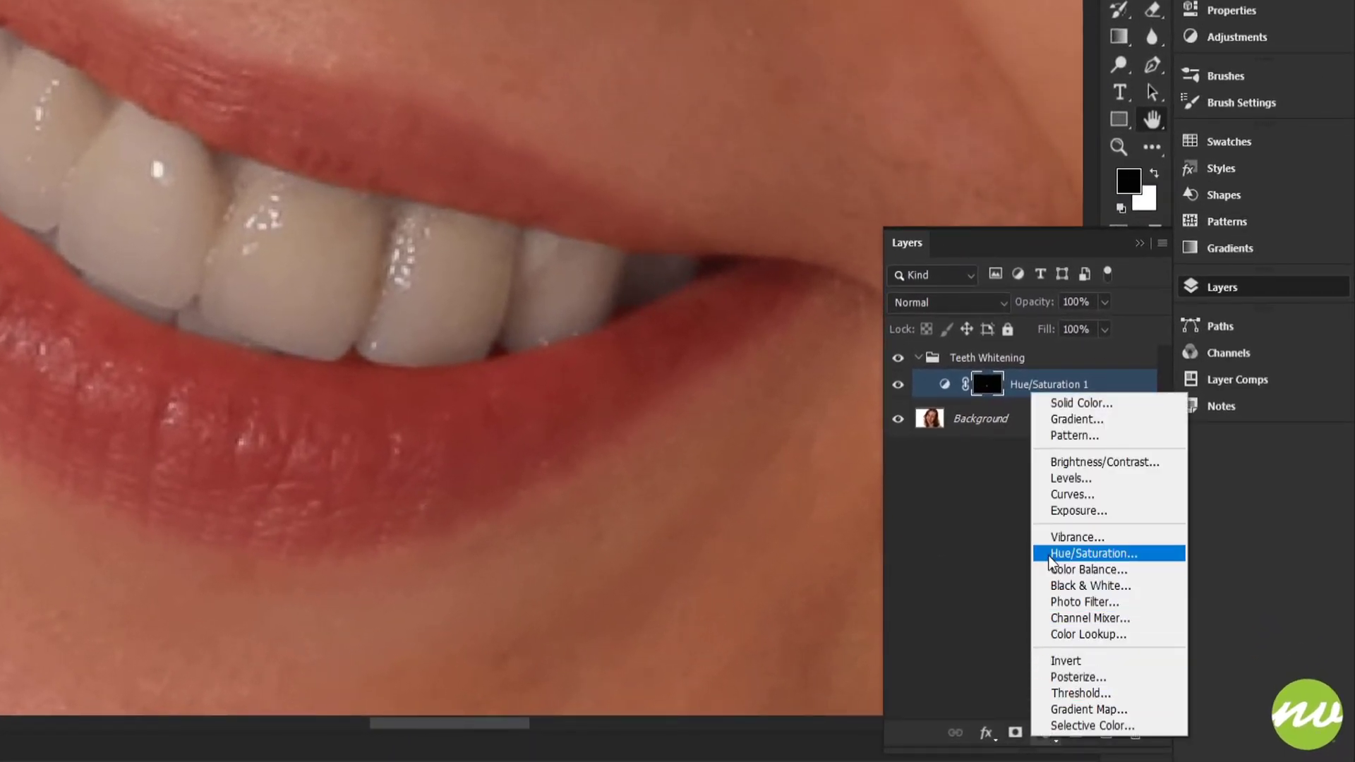
left_click(1080, 479)
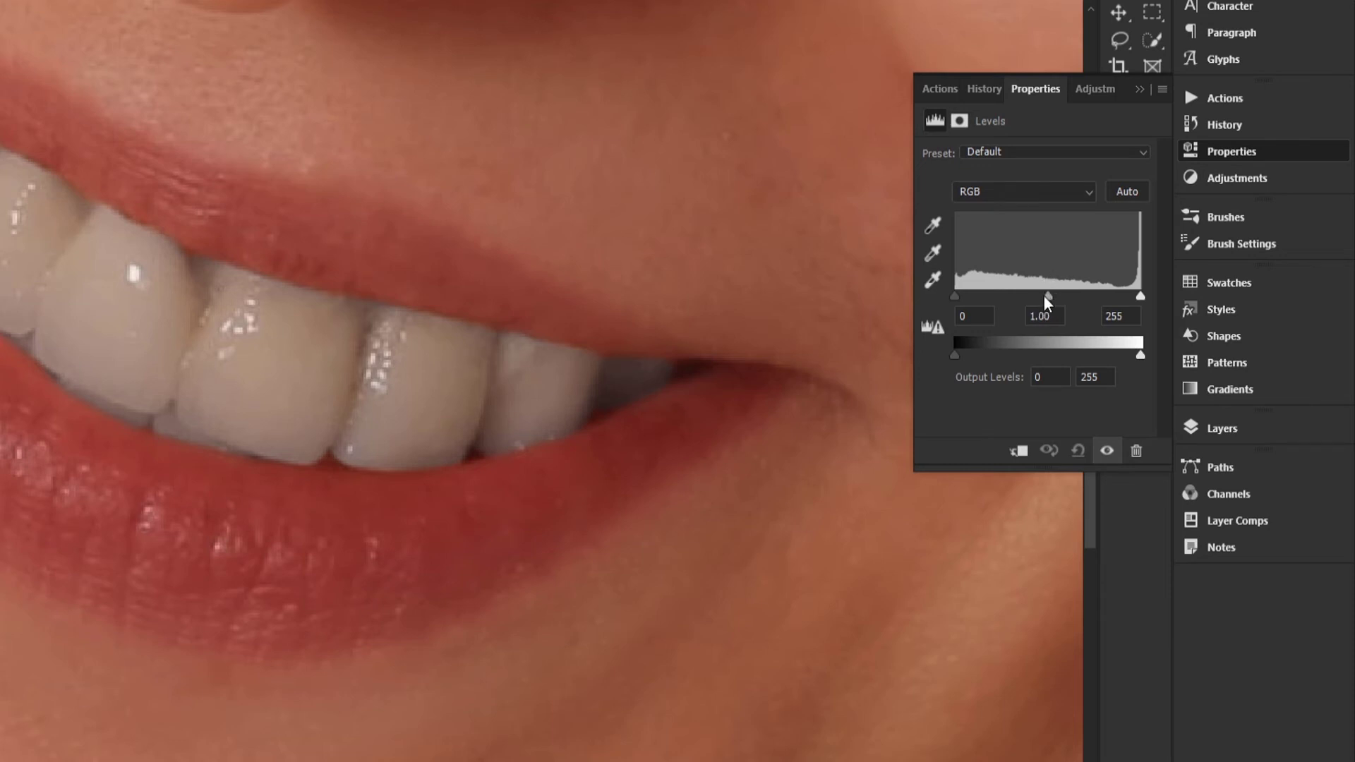
- Set the Levels midtone value to 1.37 and clip the adjustment to the Hue/Saturation layer below
left_click_drag(1048, 296, 1035, 295)
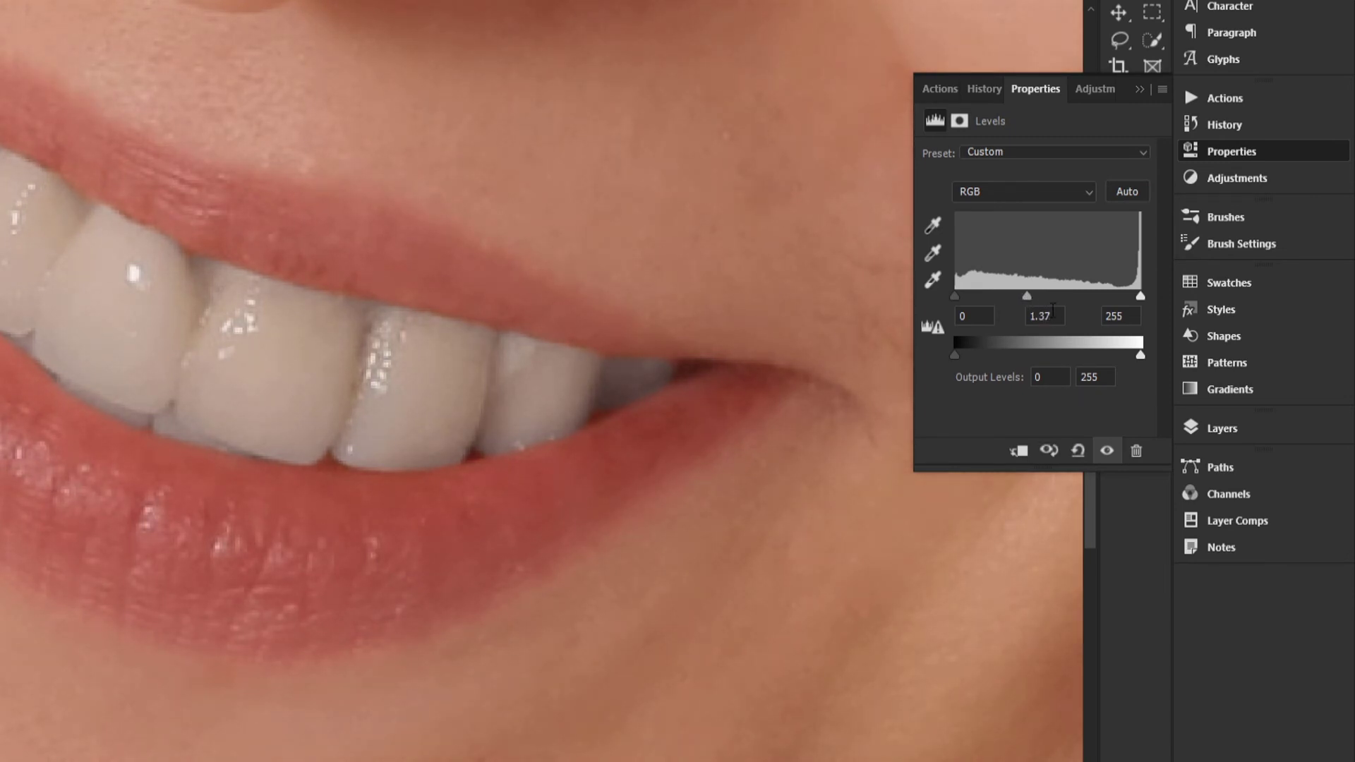
left_click_drag(1027, 303, 1029, 301)
left_click(1020, 453)
left_click_drag(552, 378, 532, 433)
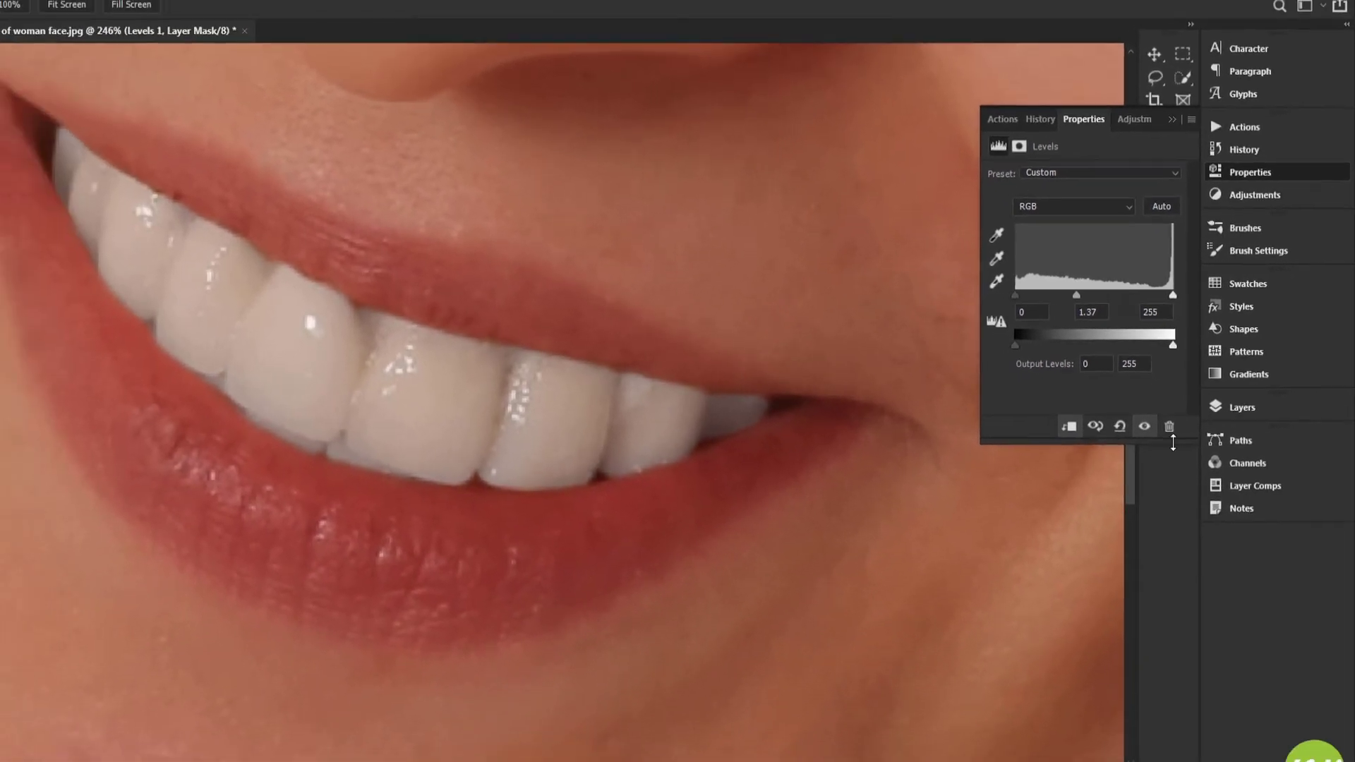
- Select the Hue/Saturation 1 layer beneath the clipped Levels layer
left_click(1234, 407)
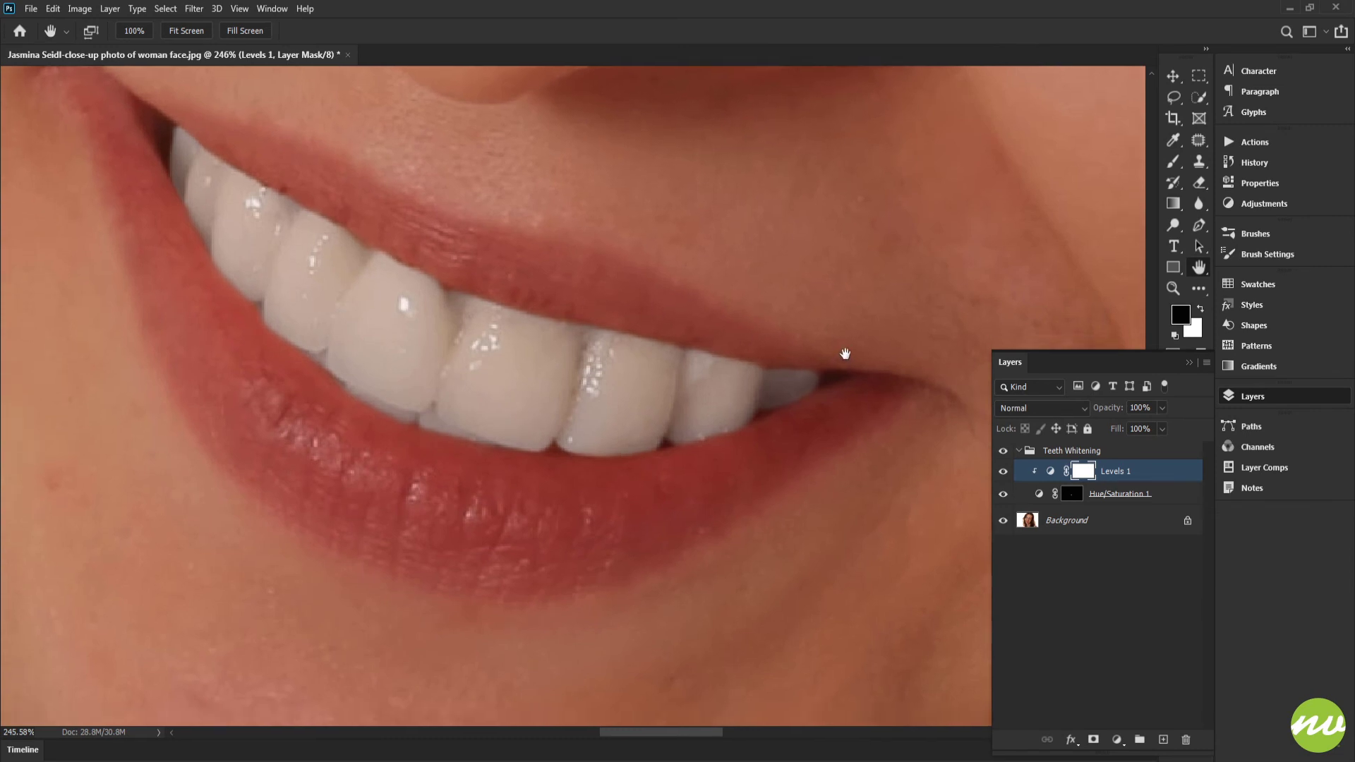
left_click_drag(846, 354, 846, 317)
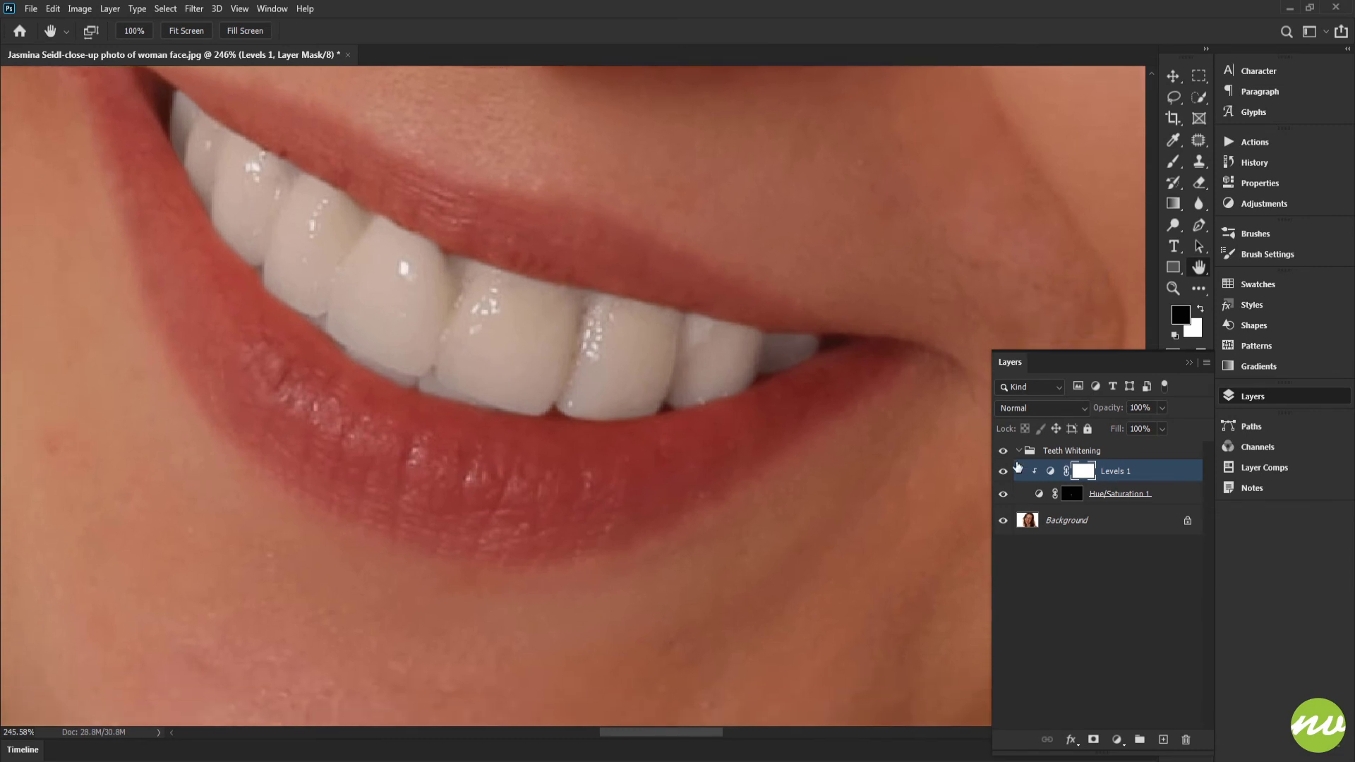
left_click(1112, 496)
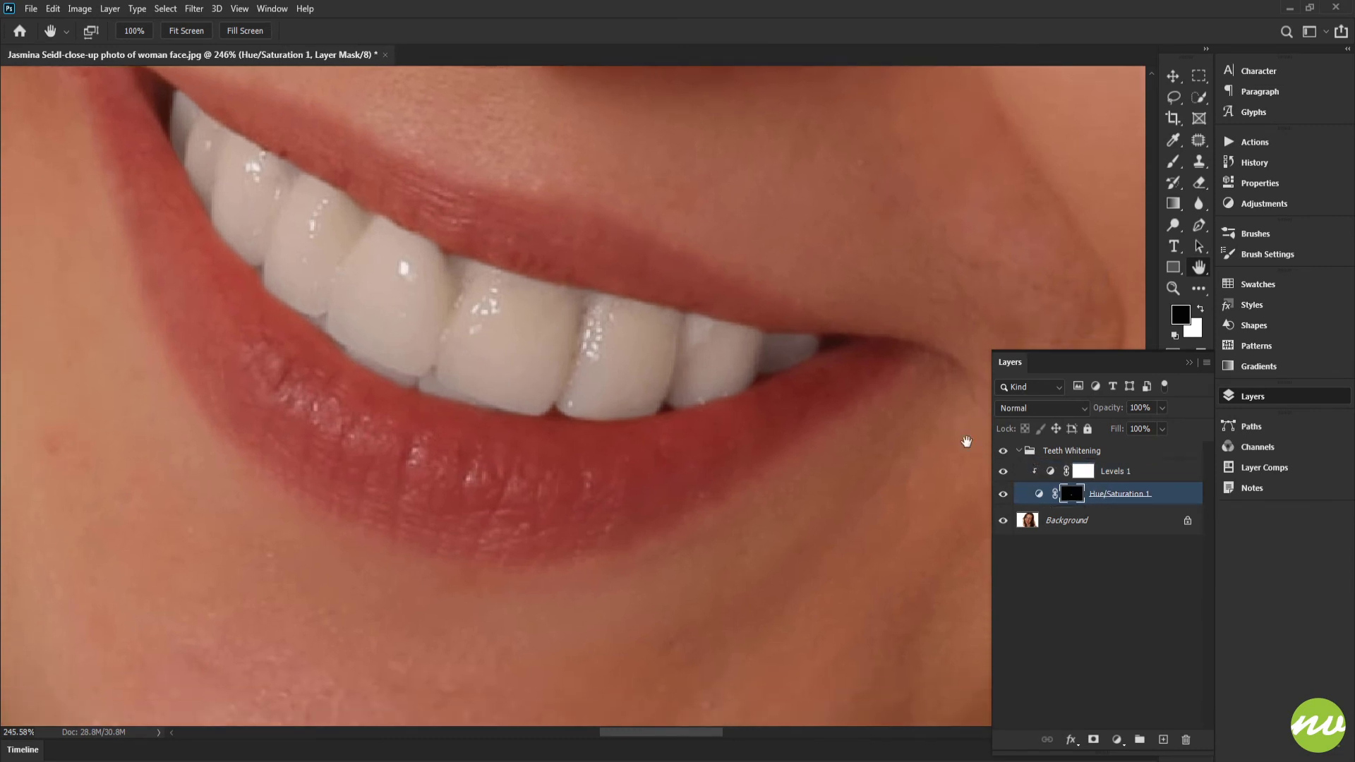
left_click_drag(814, 406, 823, 366)
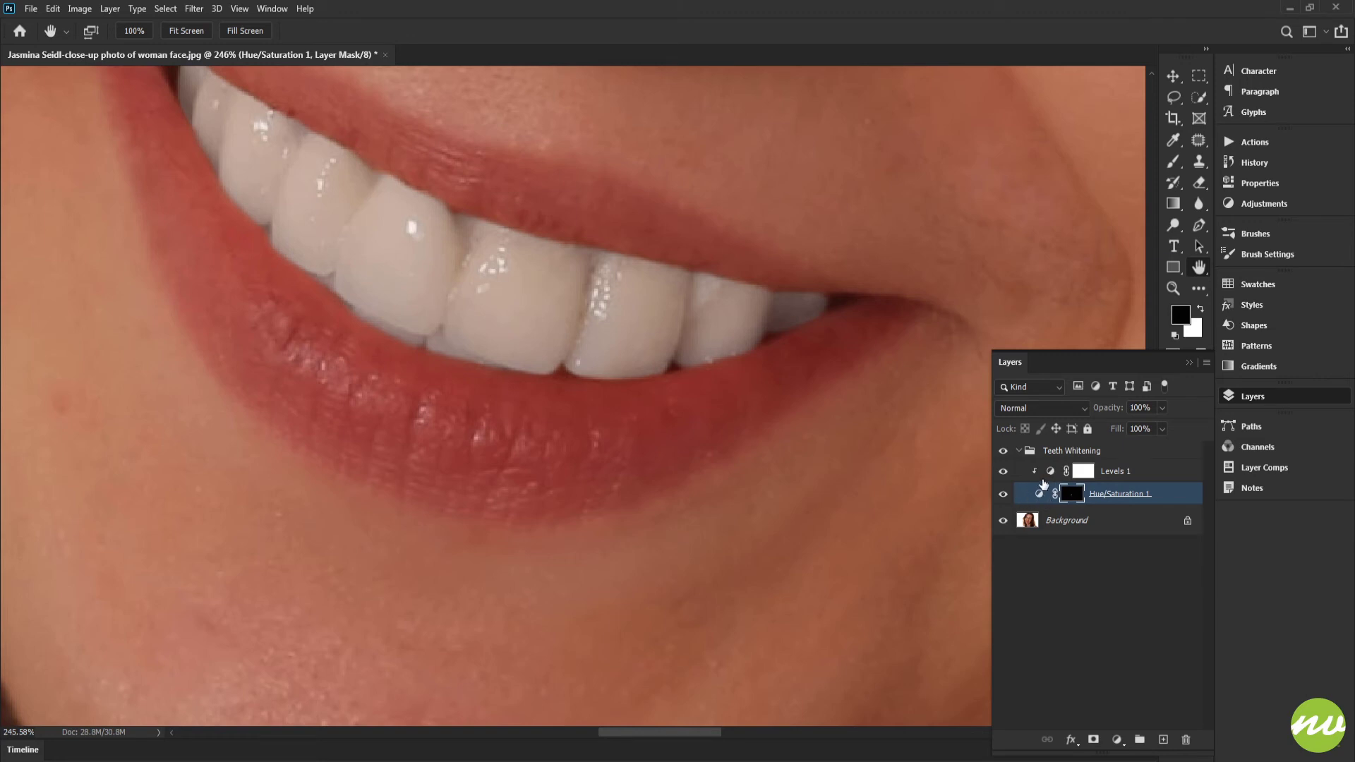
left_click_drag(763, 363, 777, 408)
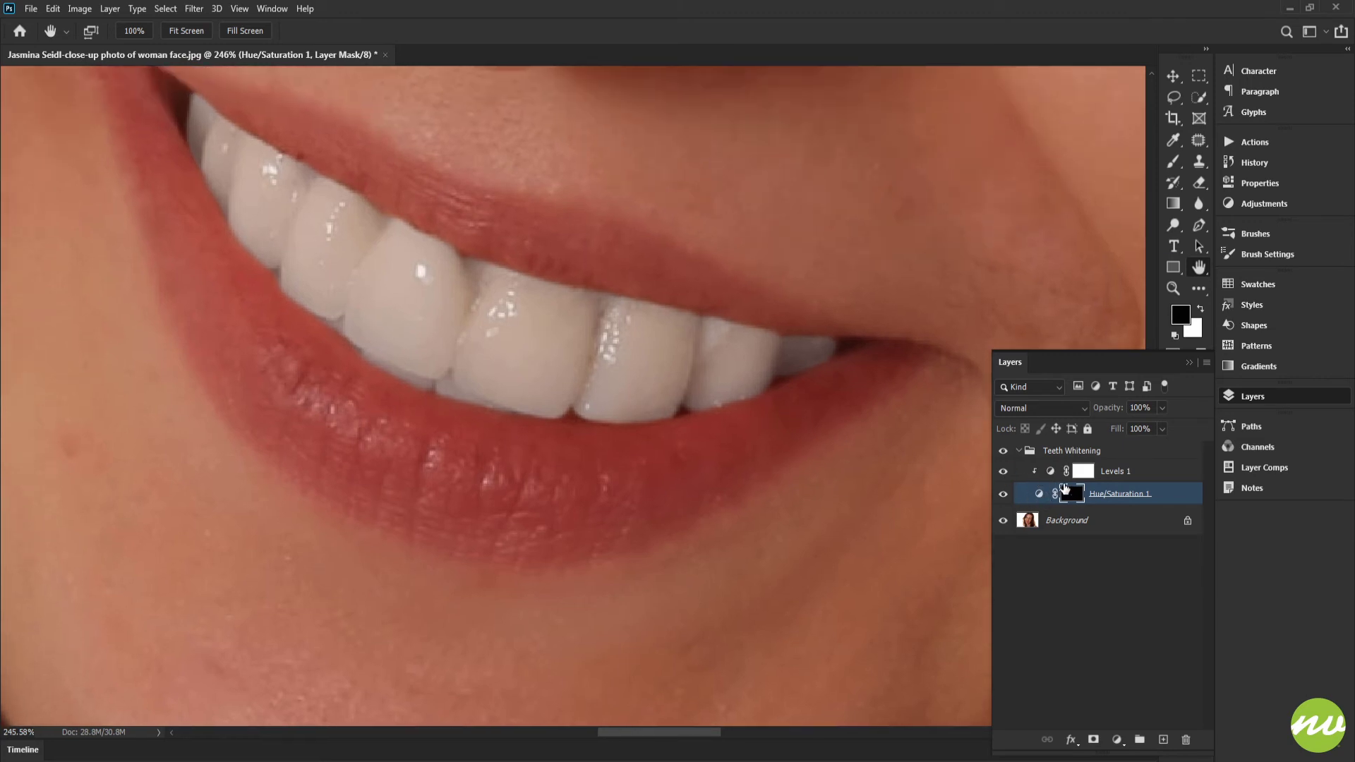
- Review the whitened teeth in the full portrait and up close at 100% zoom
left_click(178, 33)
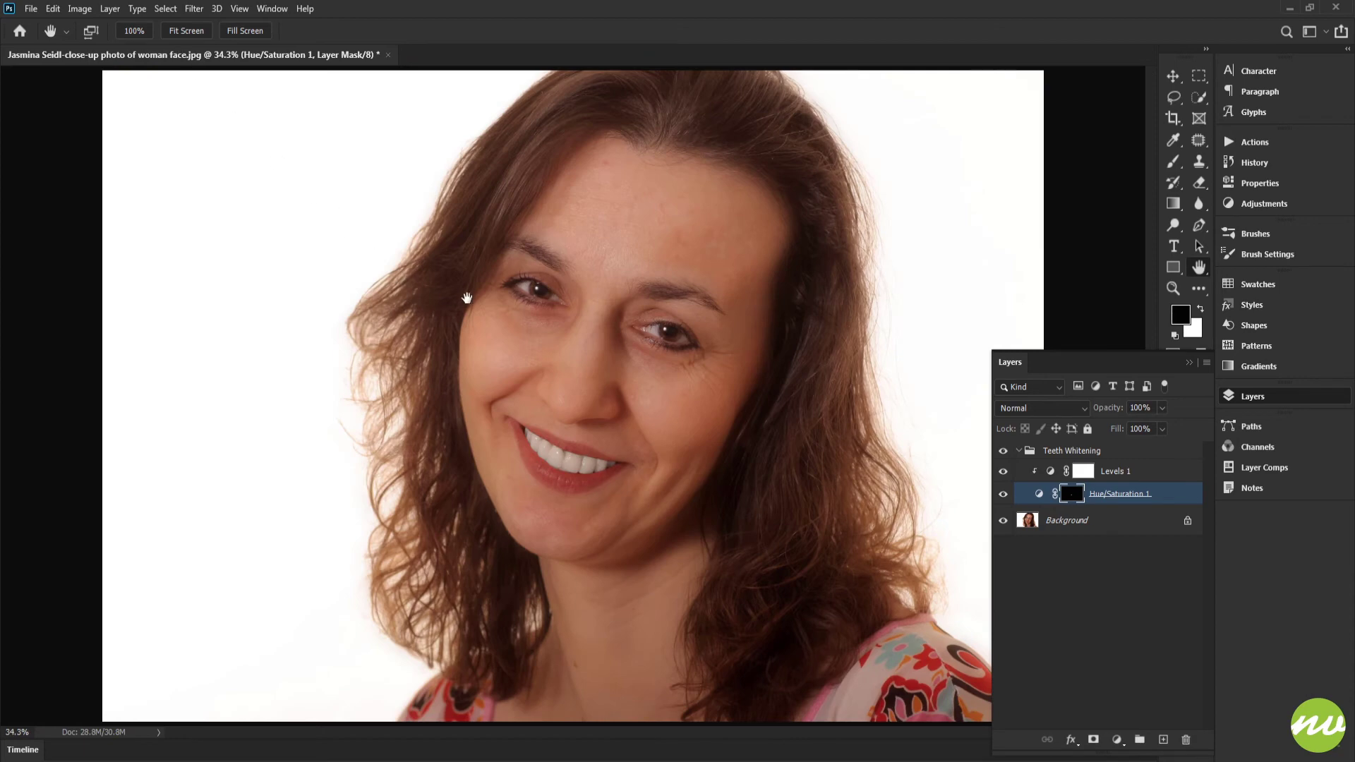
left_click(134, 30)
left_click_drag(518, 315, 512, 192)
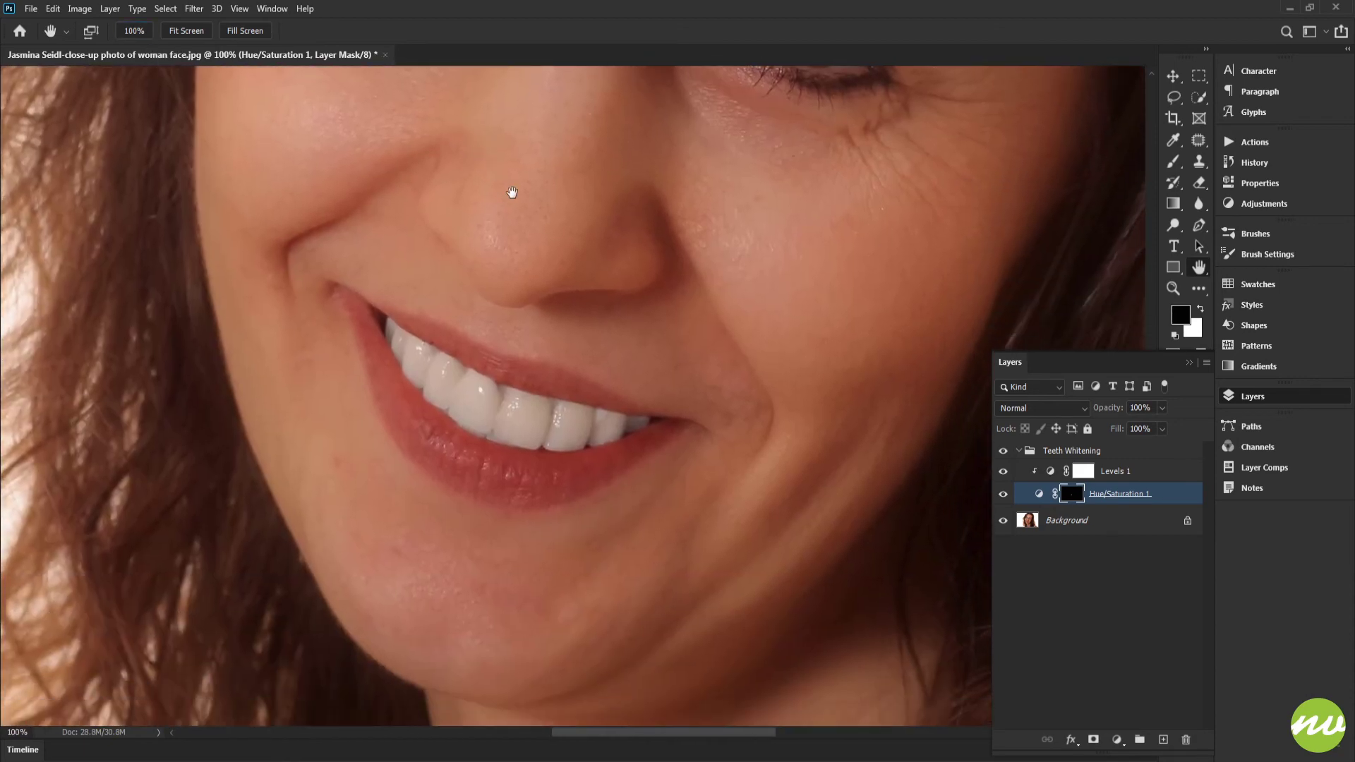
- Reduce the fill of the Hue/Saturation 1 layer to 70% to tone down the whitening
key("ctrl+0")
key("ctrl+plus")
key("ctrl+plus")
key("ctrl+plus")
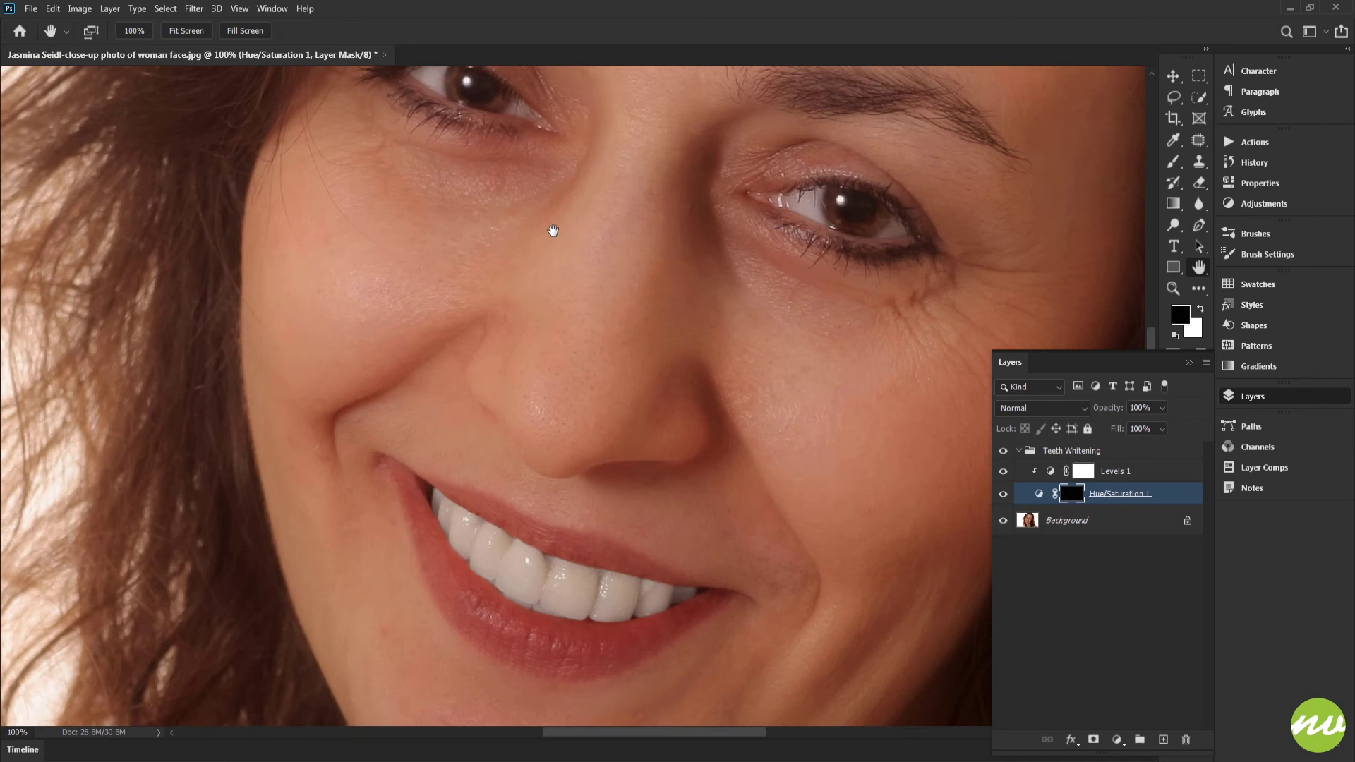
left_click_drag(606, 369, 645, 261)
scroll(601, 369, "up", 8)
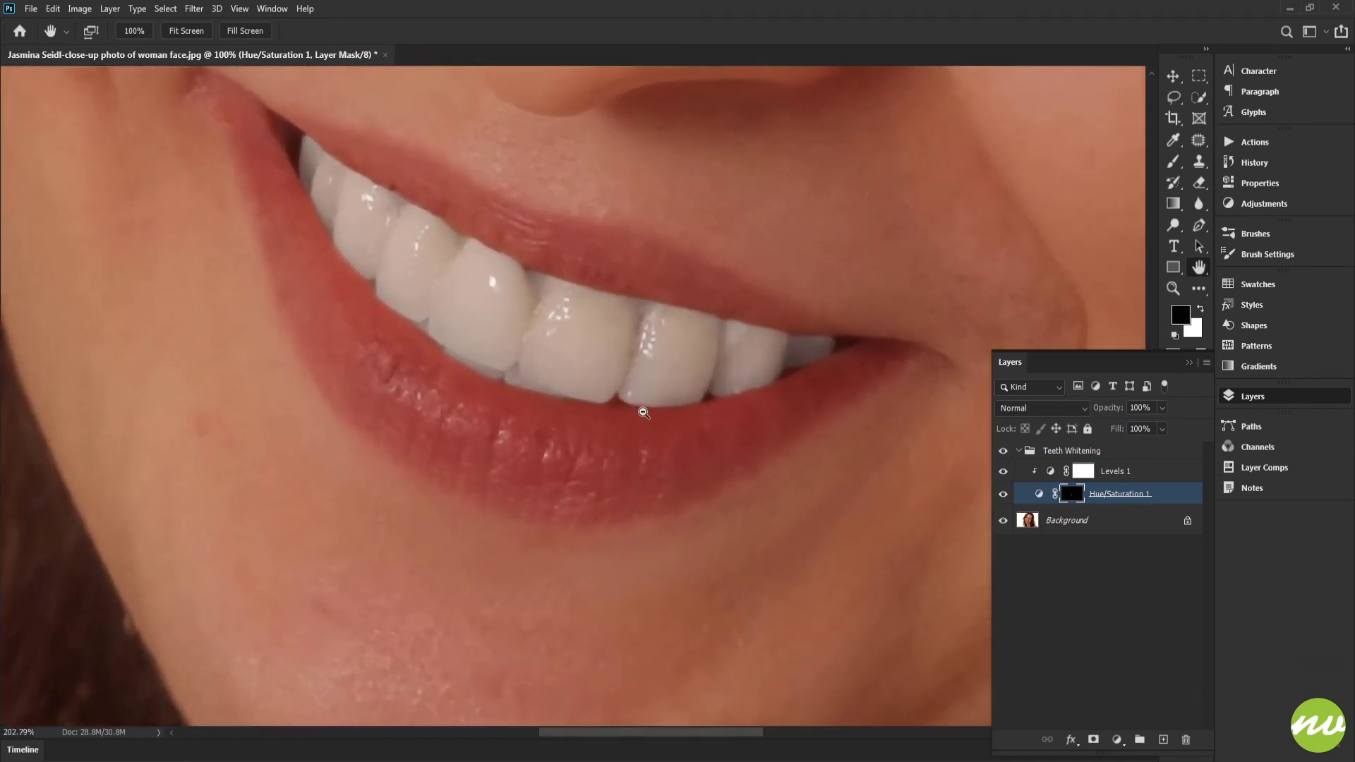
left_click_drag(675, 398, 683, 363)
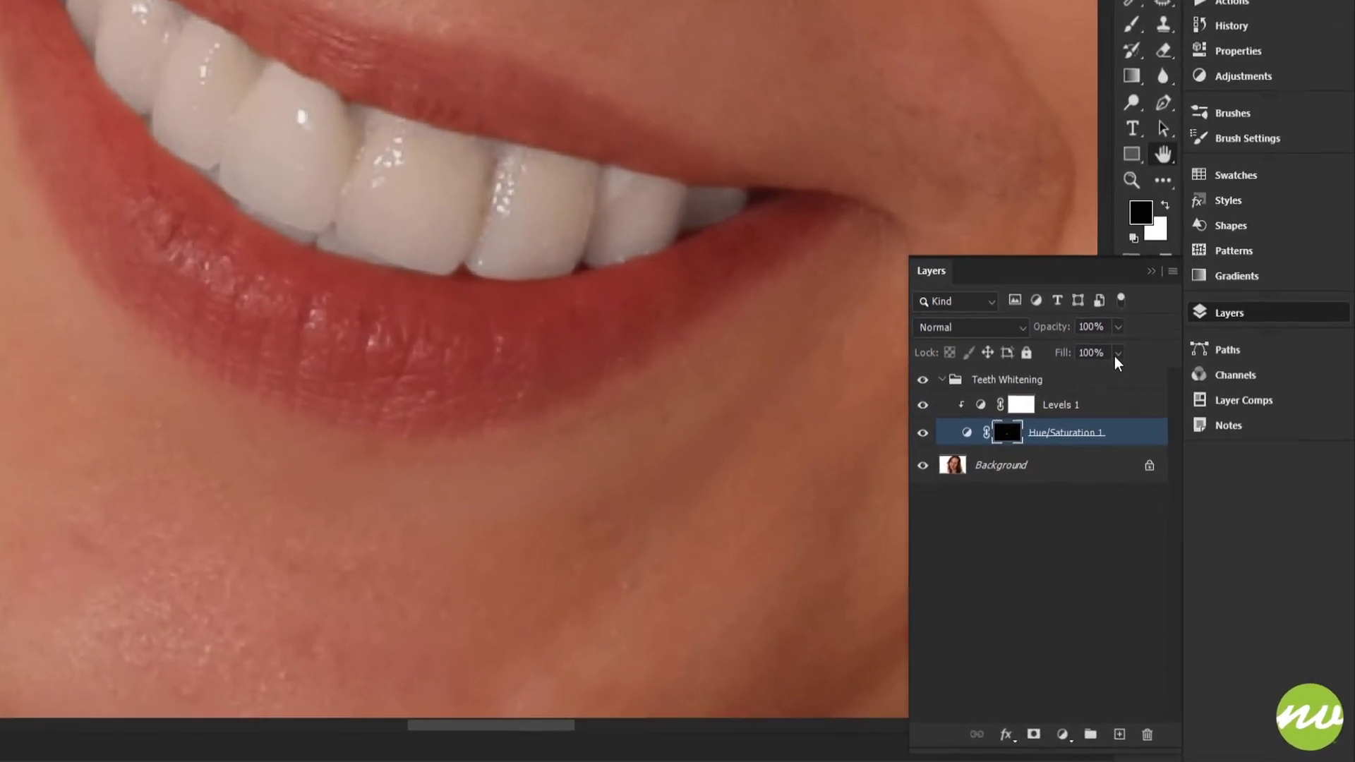
left_click(1117, 355)
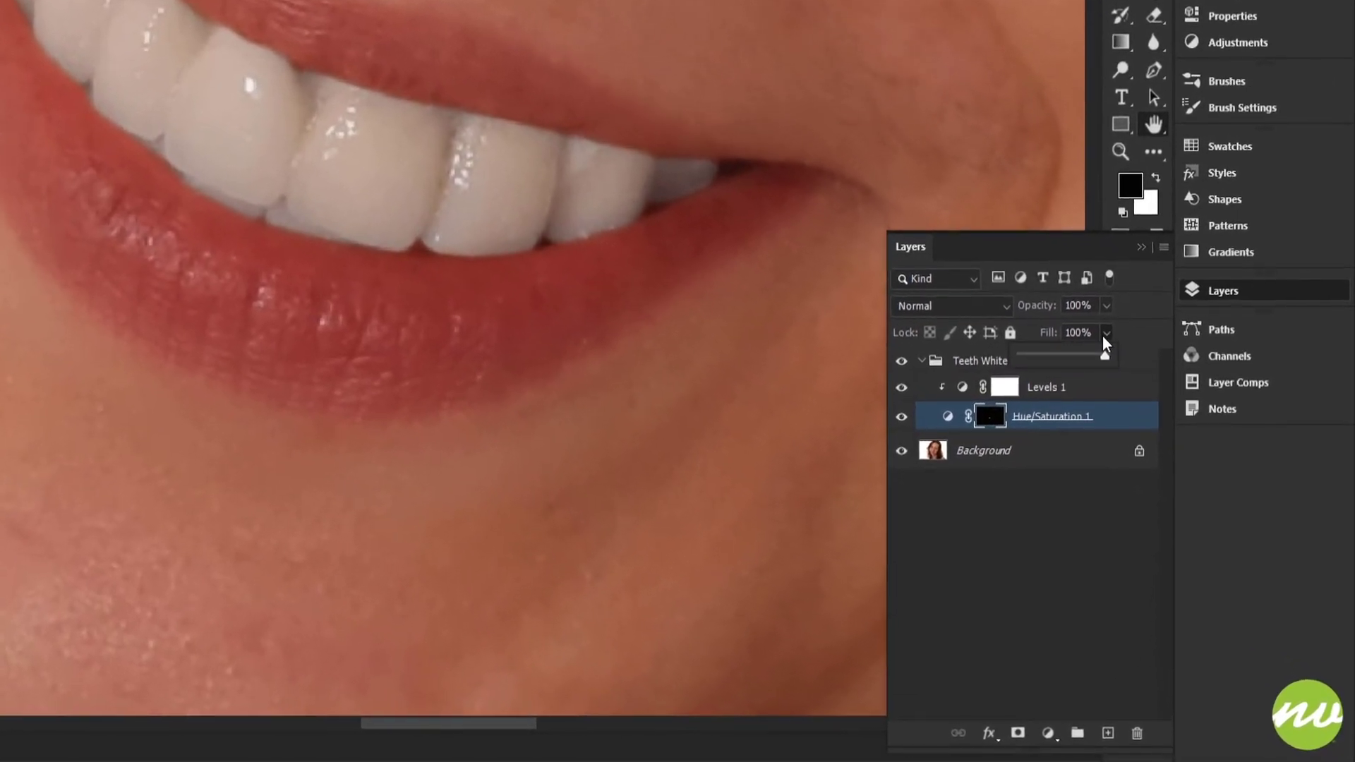
left_click_drag(1104, 349, 1092, 351)
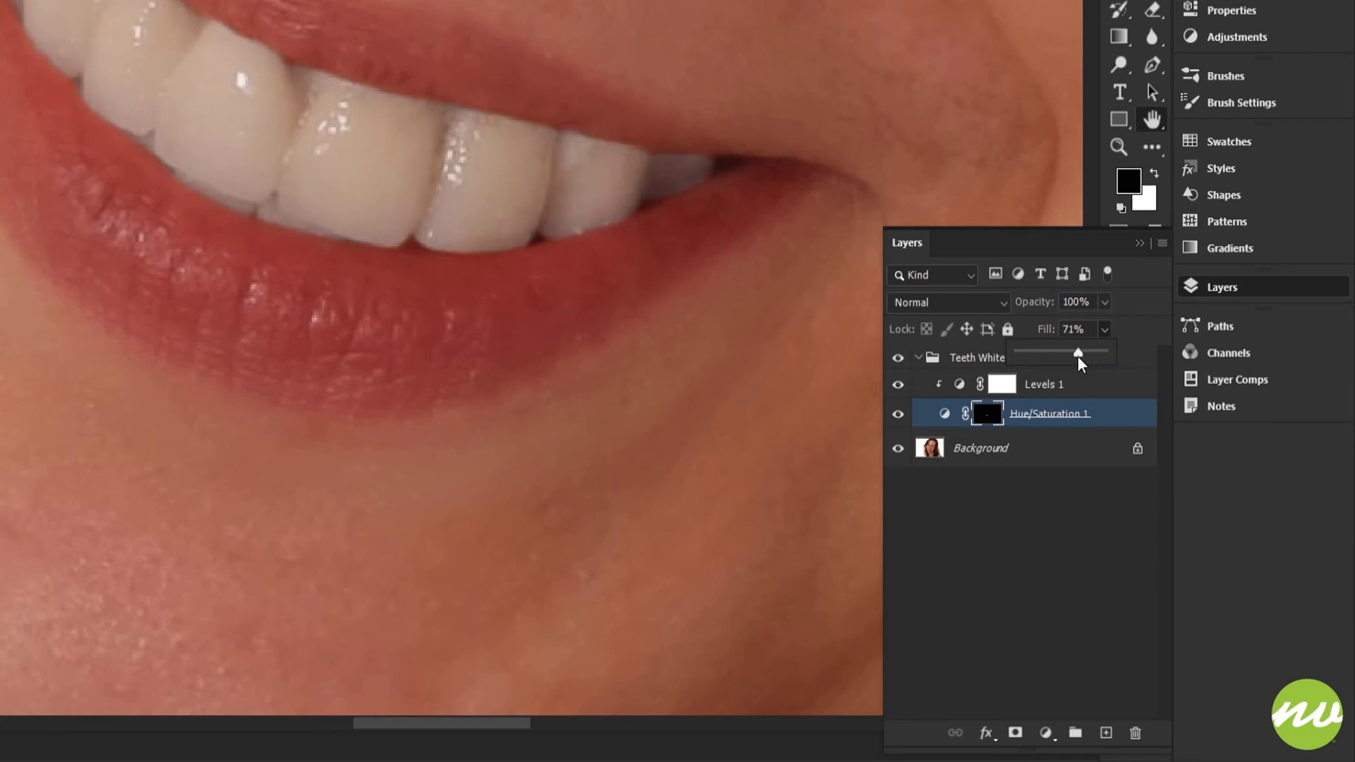
left_click_drag(1078, 357, 1078, 357)
left_click_drag(684, 297, 648, 364)
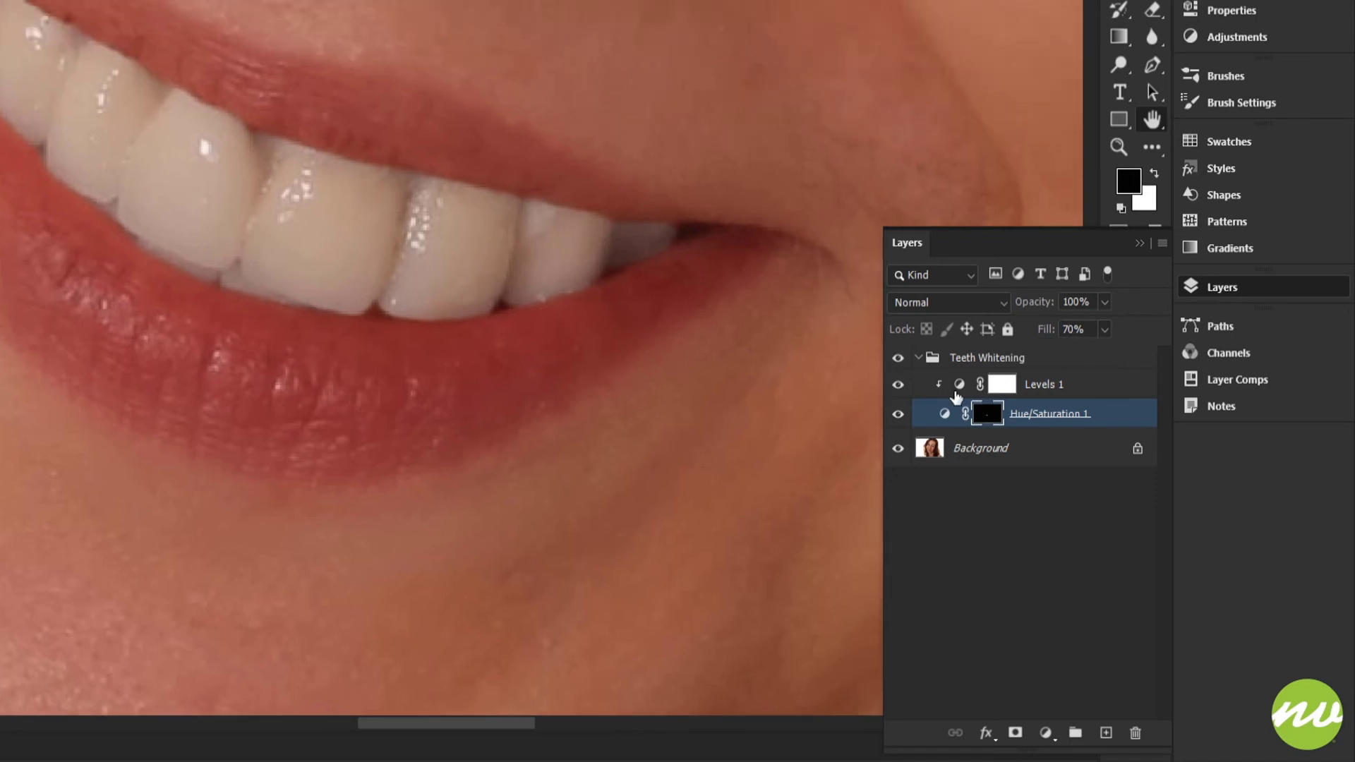
- Set the fill of the Levels 1 layer to 90%
left_click(1045, 385)
left_click(1103, 332)
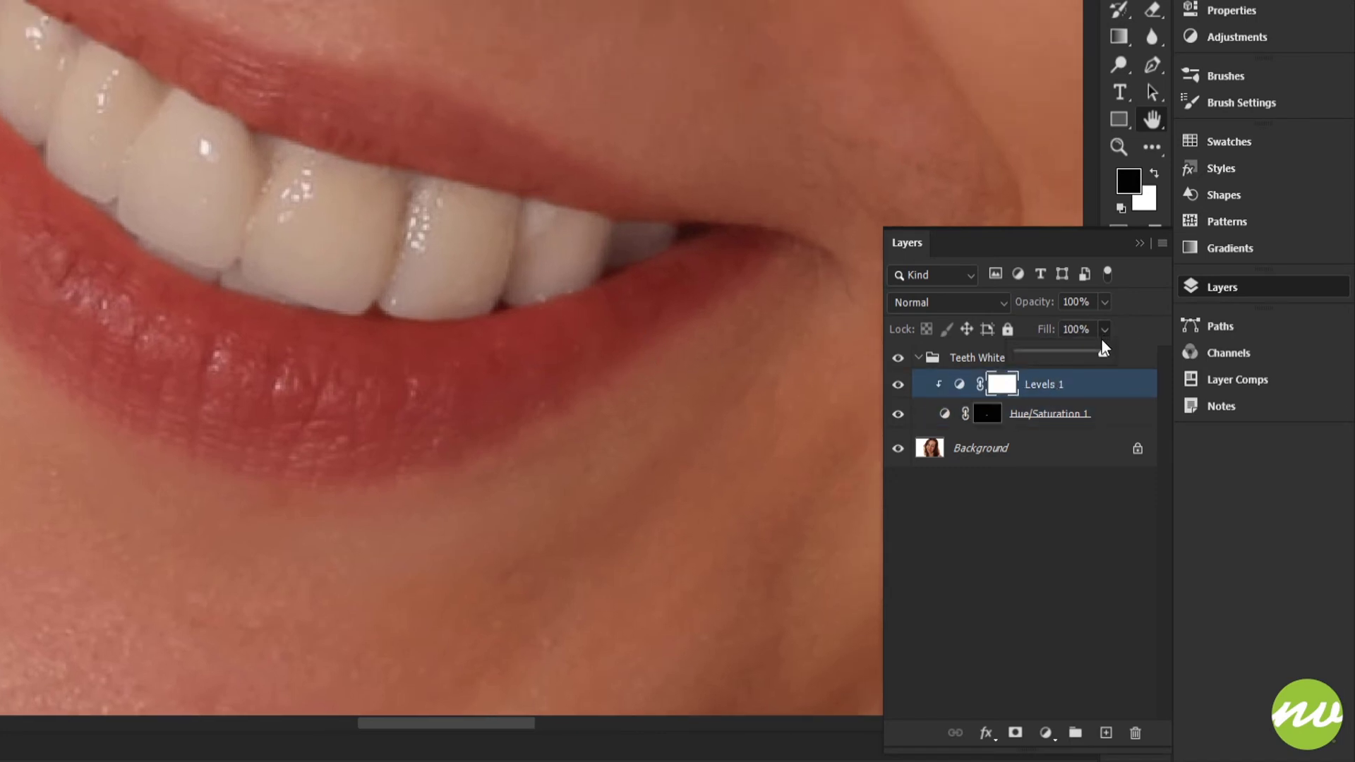
mouse_move(1102, 345)
left_mouse_down()
mouse_move(1082, 358)
mouse_move(1094, 353)
left_mouse_up()
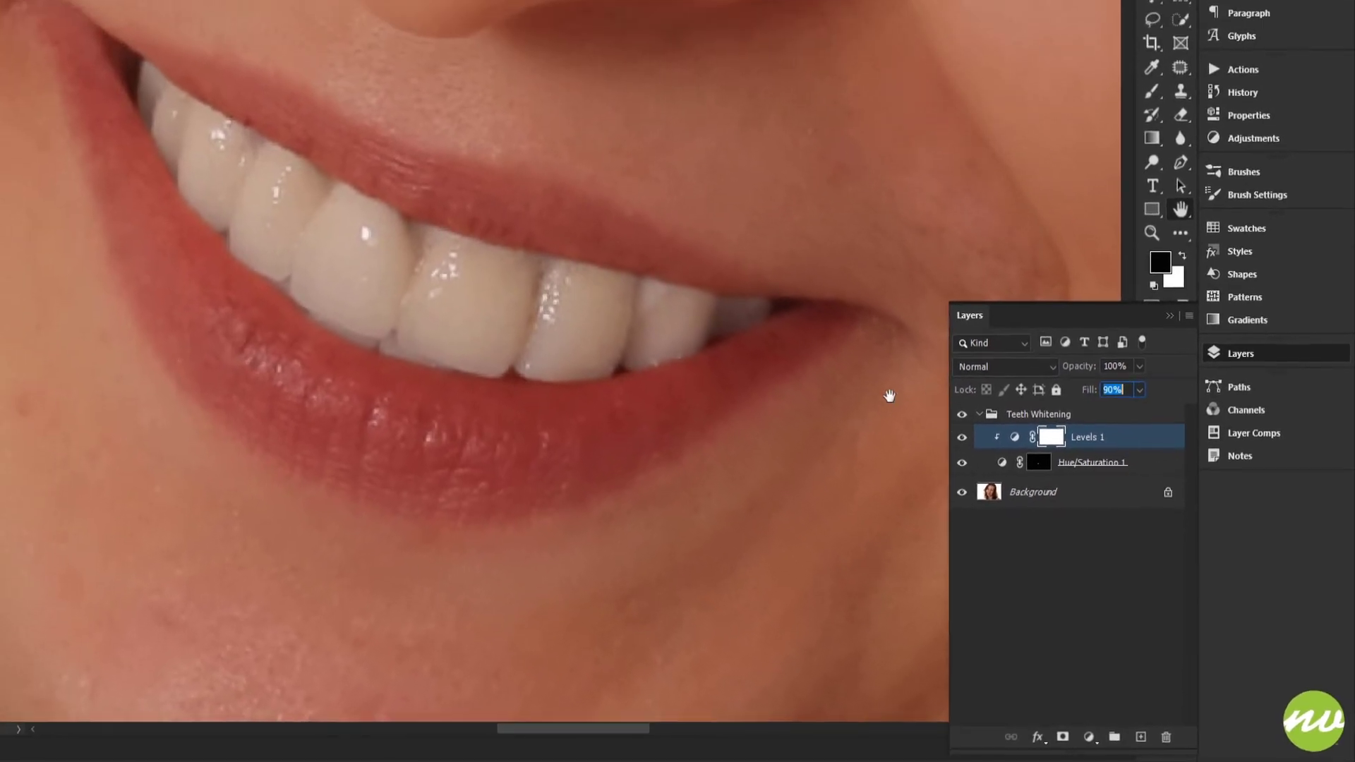
left_click(164, 10)
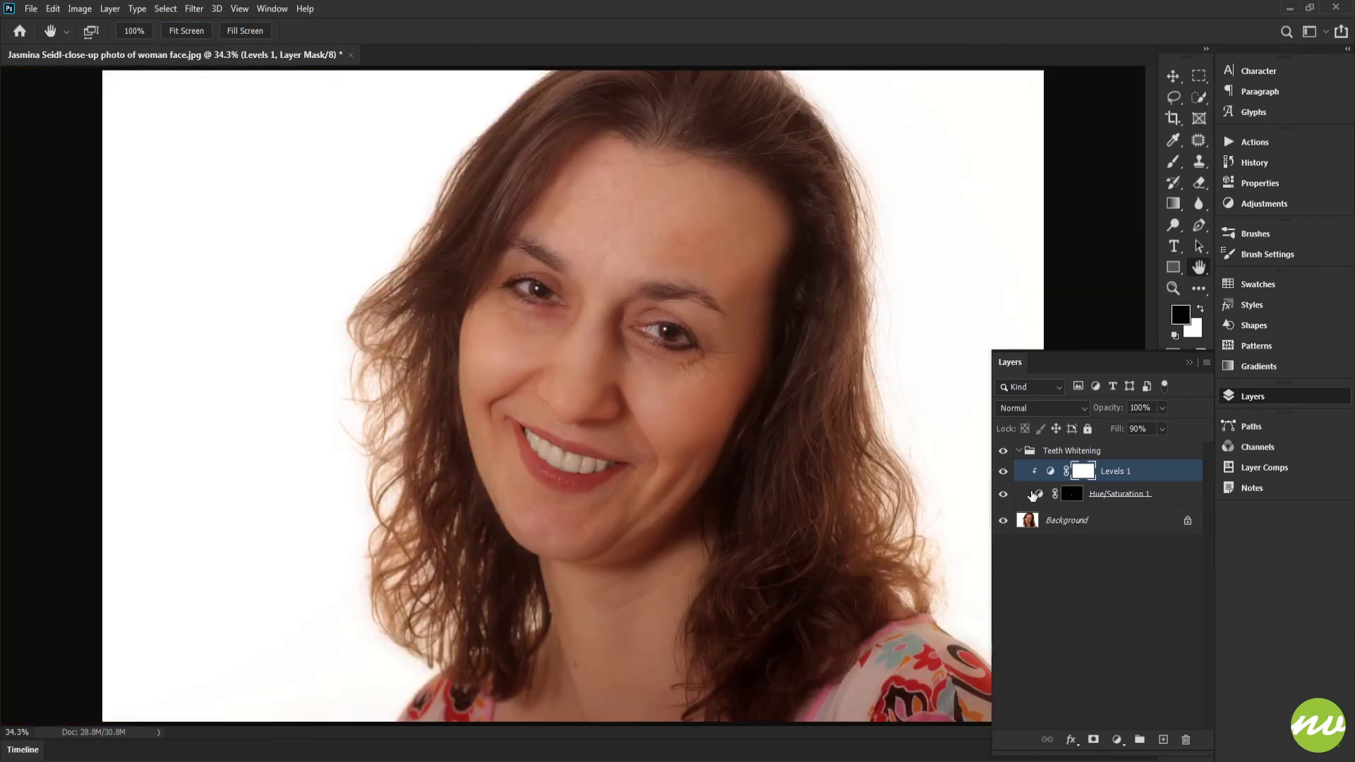
- Fine-tune the fill of the Hue/Saturation 1 layer to 75% while checking the teeth in the portrait
left_click(1032, 495)
left_click_drag(1119, 434, 1149, 456)
left_click(1161, 429)
left_click(1148, 432)
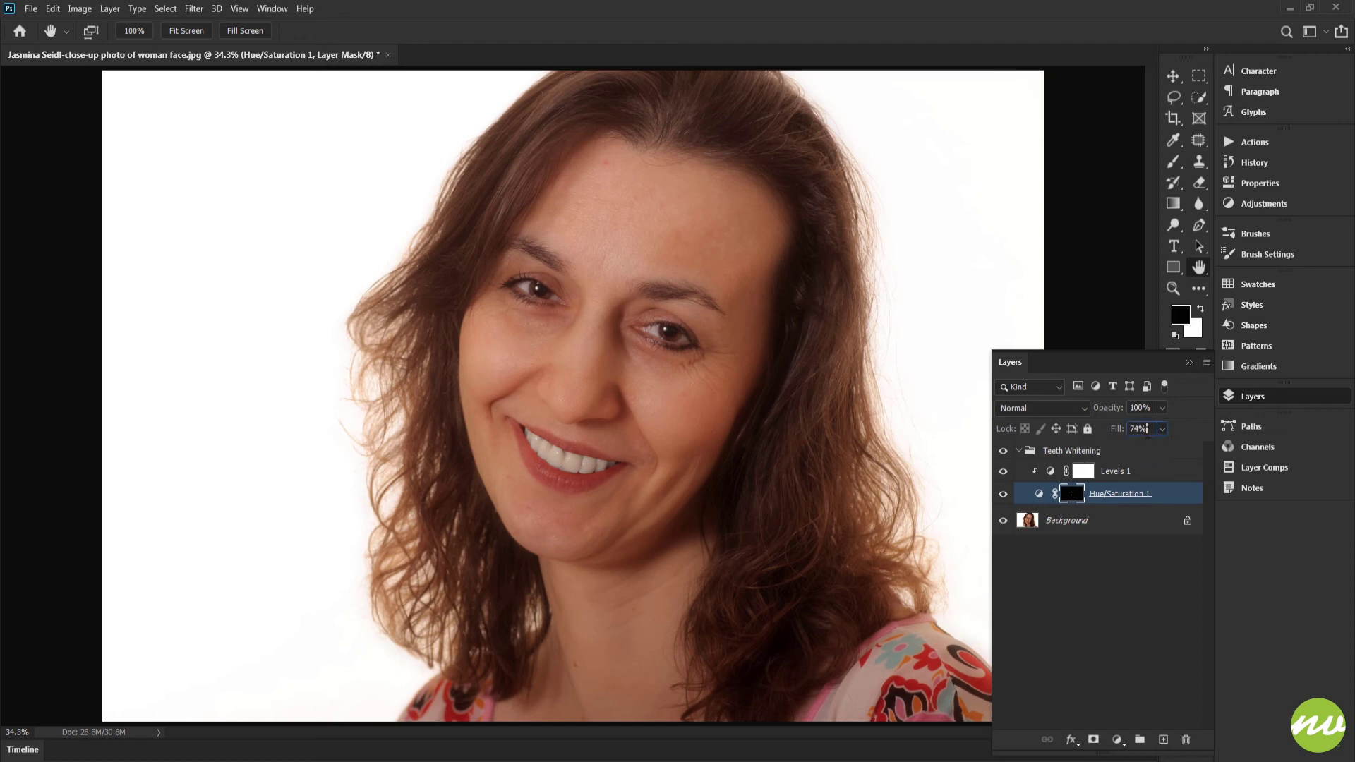
type("80")
key("Return")
left_click_drag(759, 432, 793, 442)
left_click_drag(672, 458, 893, 353)
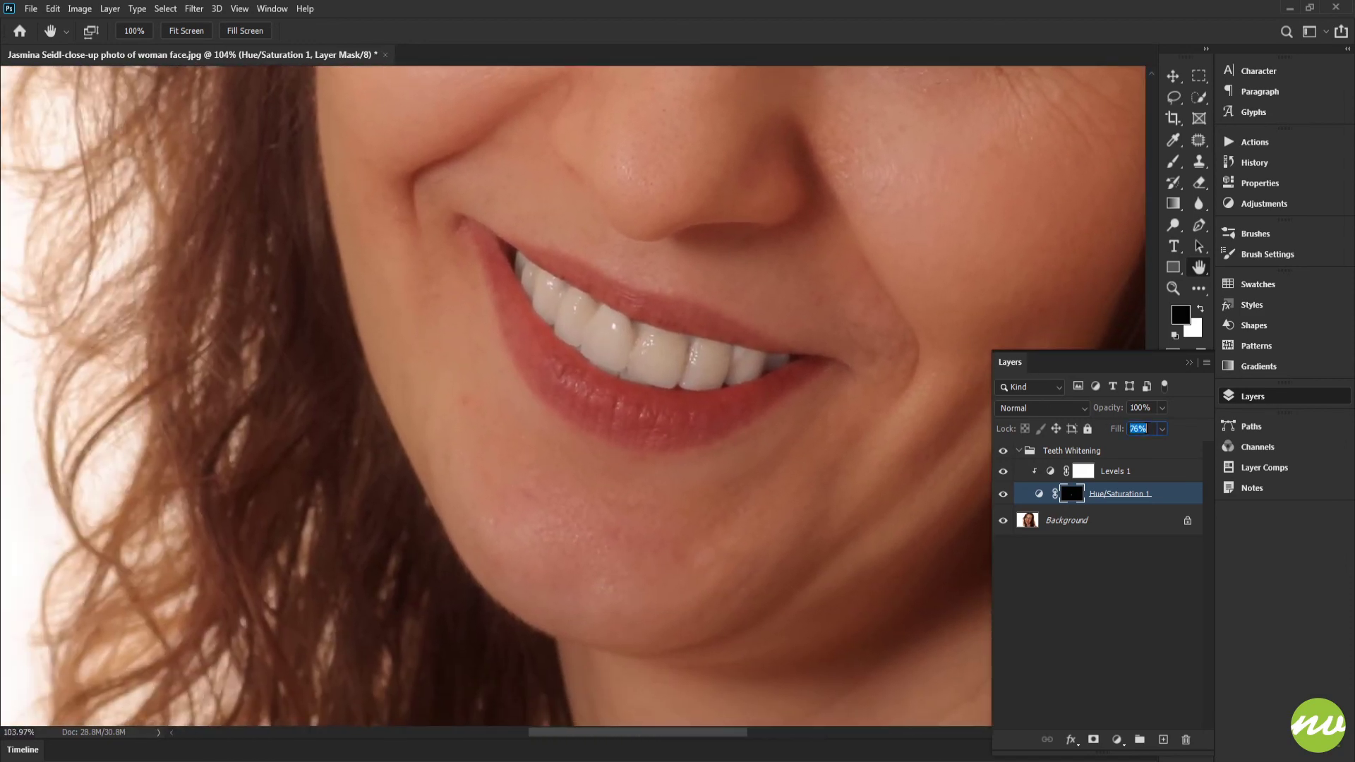
scroll(1148, 428, "down", 1)
key("Return")
left_click(189, 31)
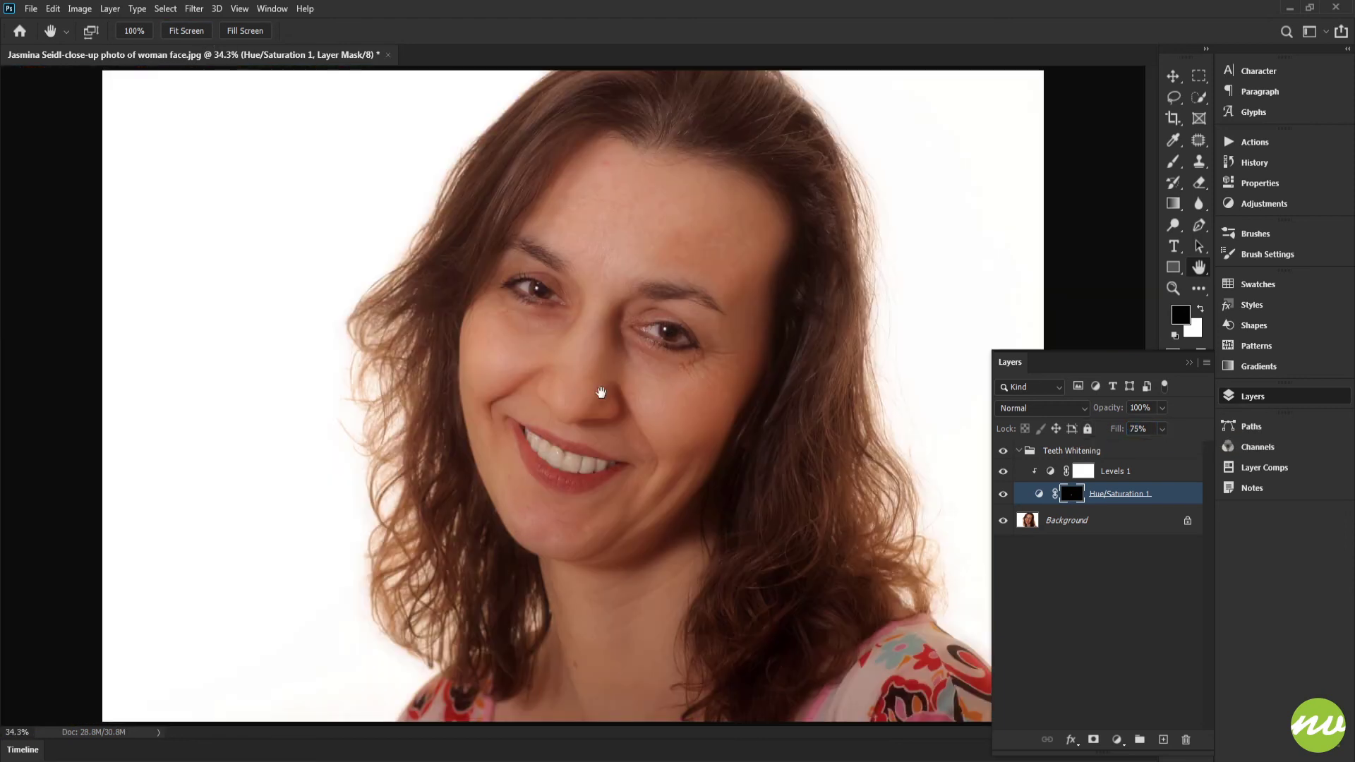
- Collapse the Teeth Whitening group and switch its visibility off and on to compare before and after
left_click(1019, 451)
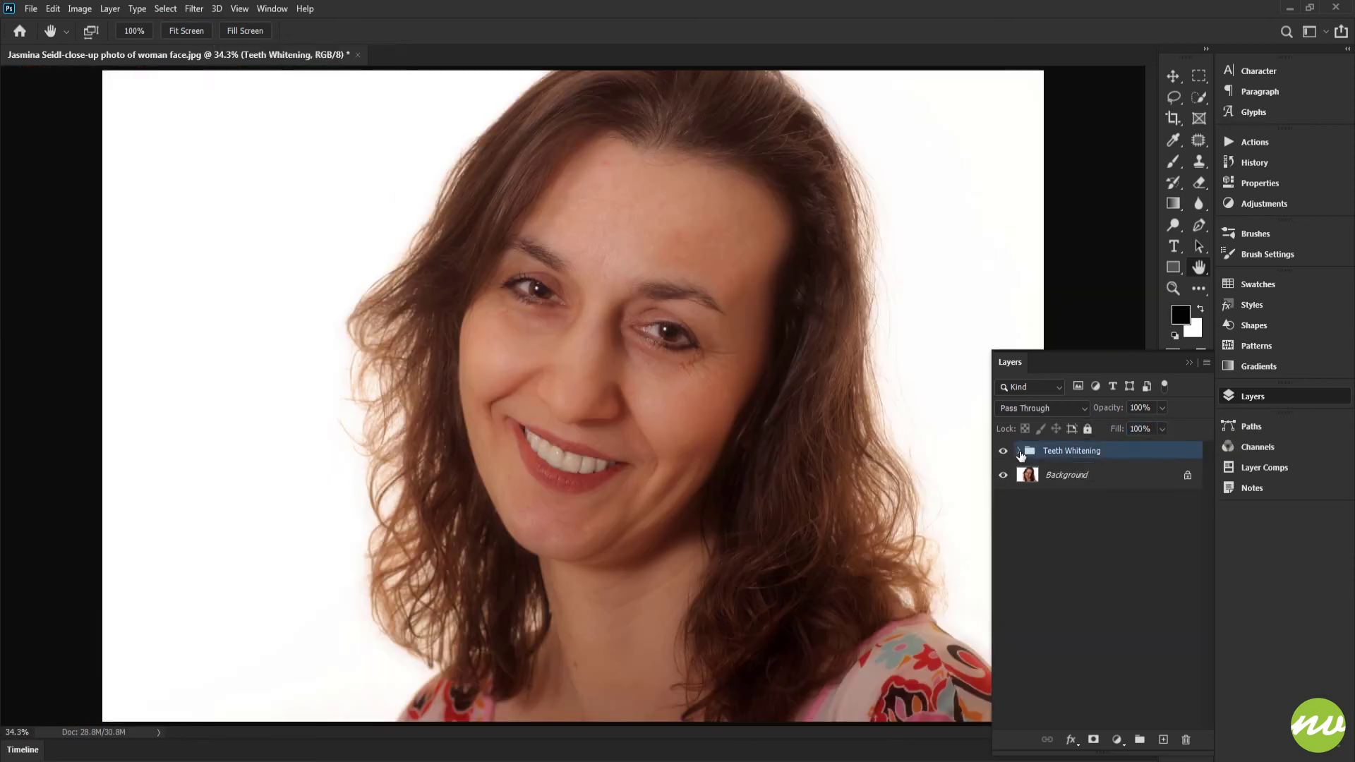
left_click(1002, 455)
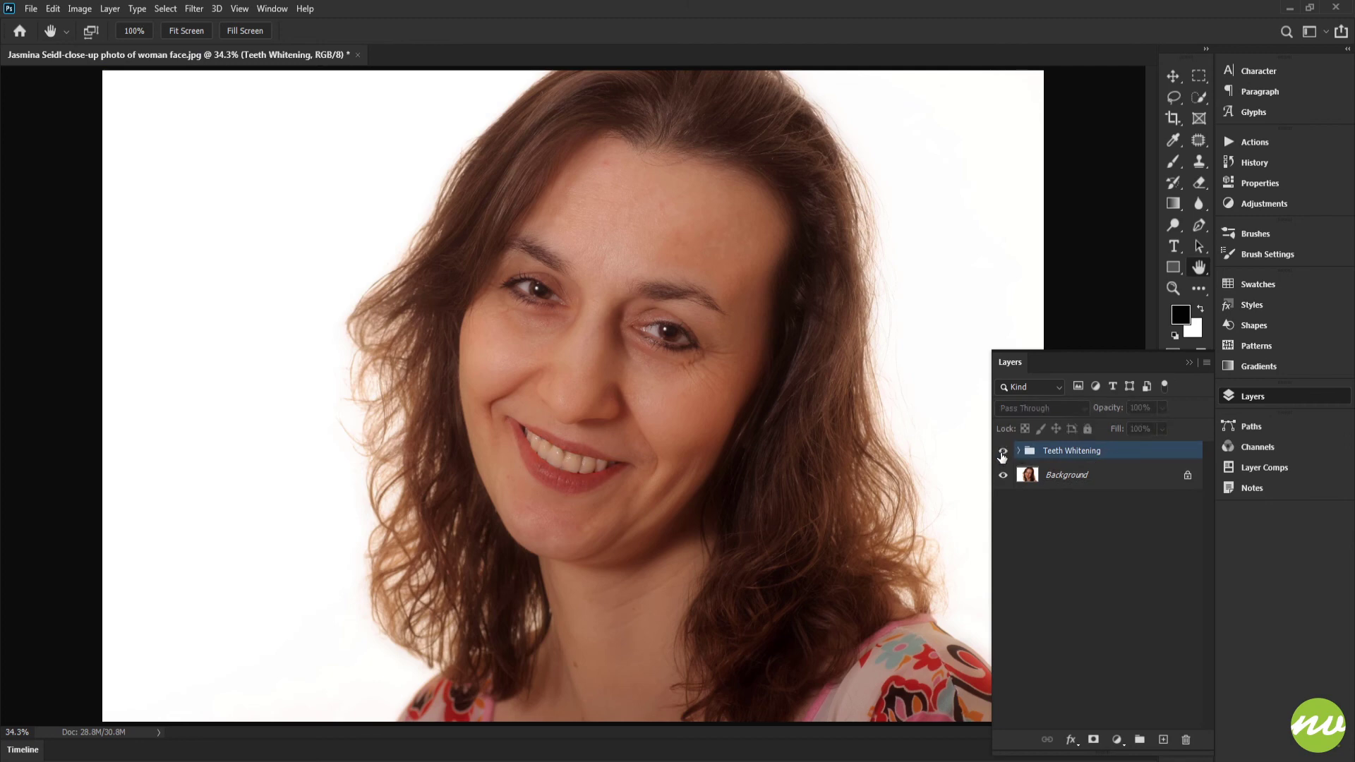
left_click(1002, 456)
left_click(1003, 455)
left_click(1002, 455)
- Inspect the whitened teeth up close at 100% zoom for a natural look
mouse_move(669, 442)
left_mouse_down()
mouse_move(614, 431)
mouse_move(675, 435)
left_mouse_up()
left_click_drag(462, 290, 446, 125)
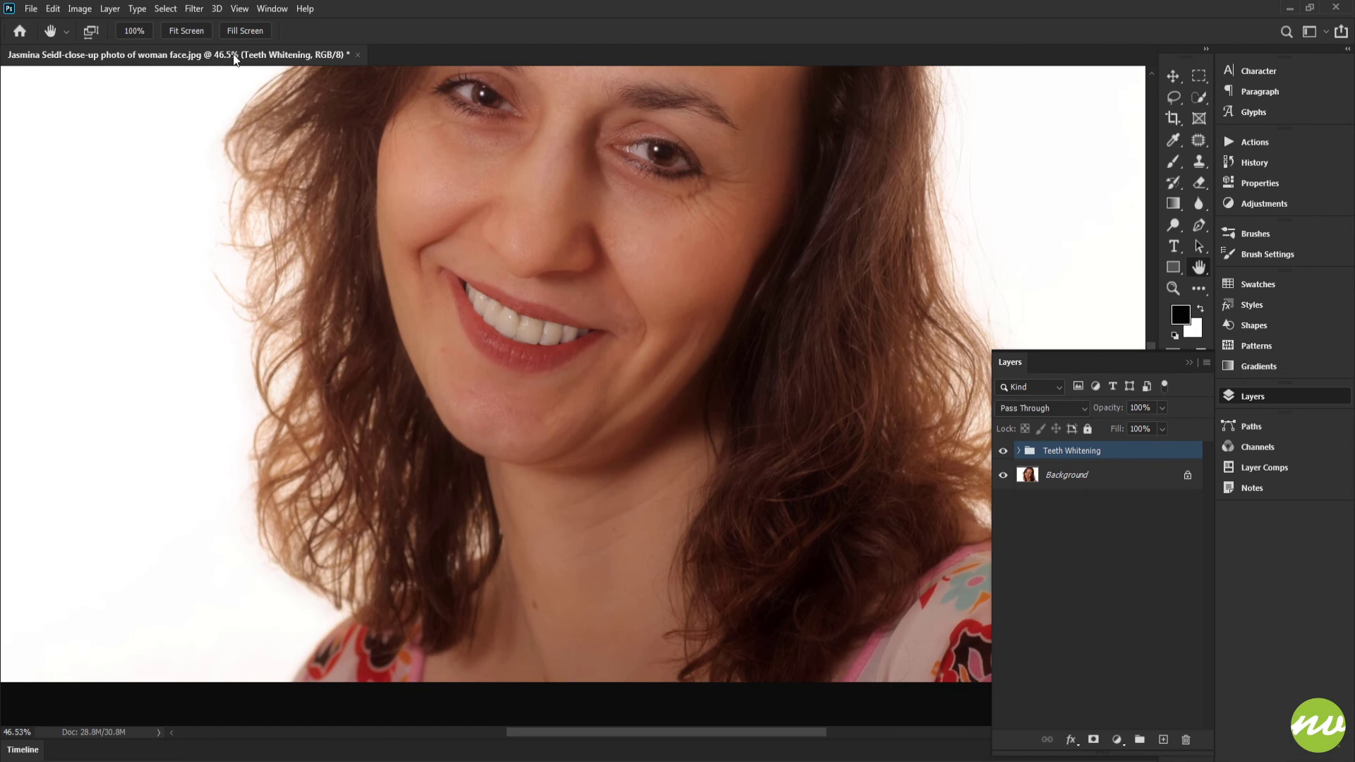
left_click(192, 31)
left_click(134, 32)
scroll(506, 188, "down", 4)
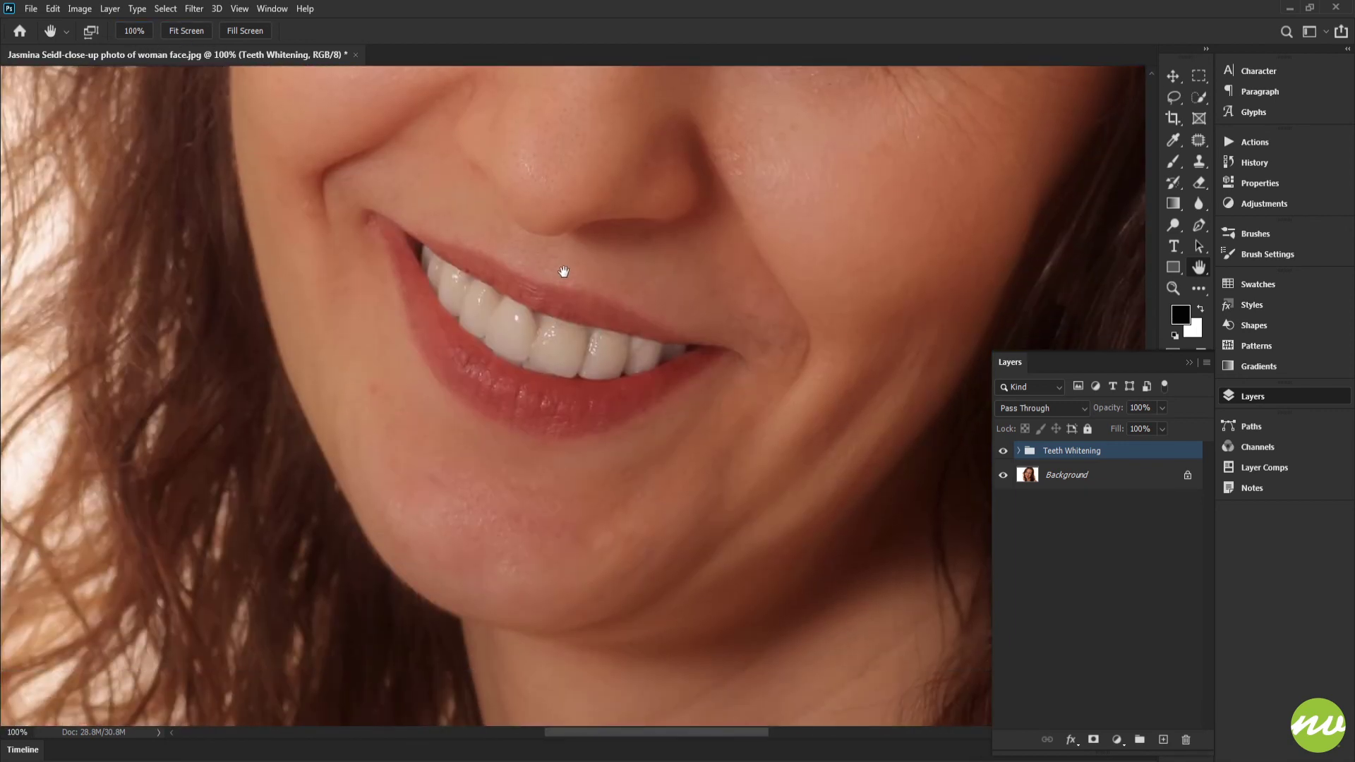
scroll(655, 303, "up", 3)
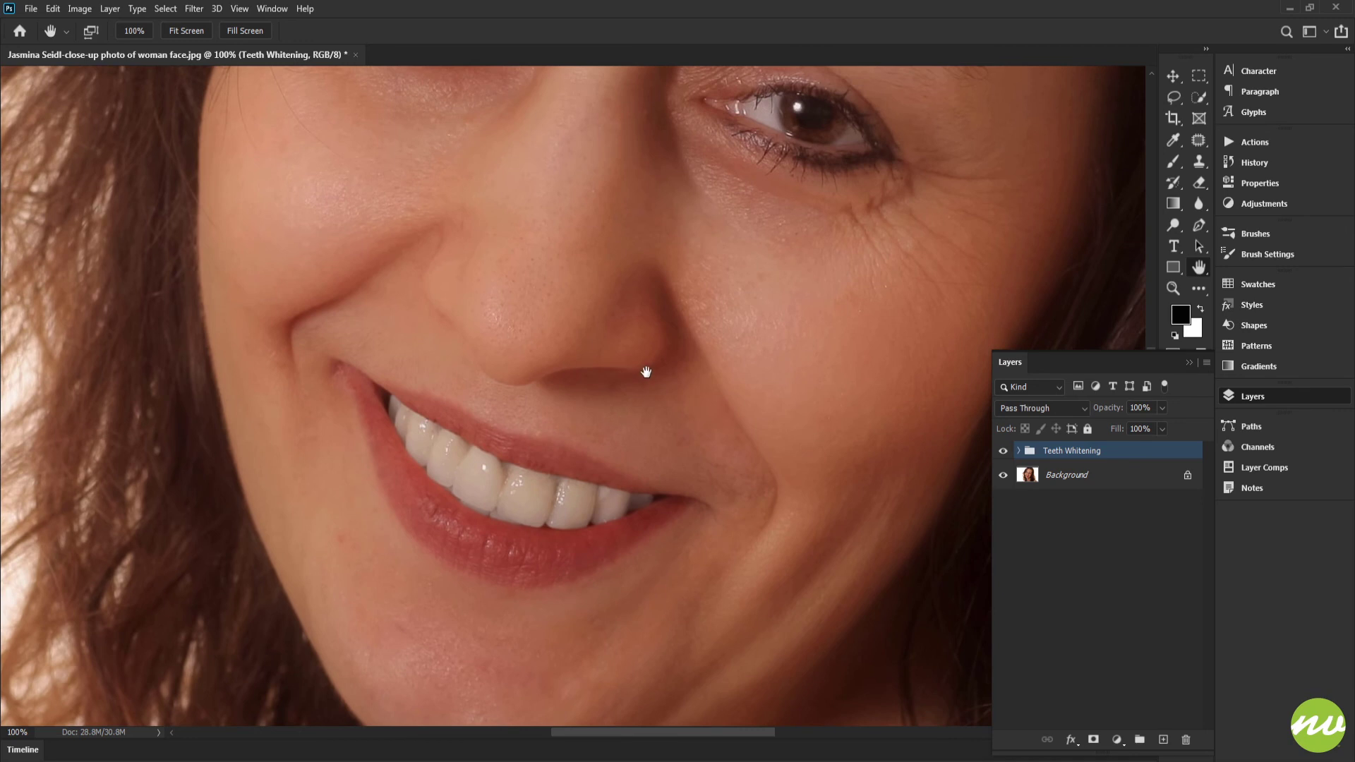
left_click_drag(645, 372, 665, 287)
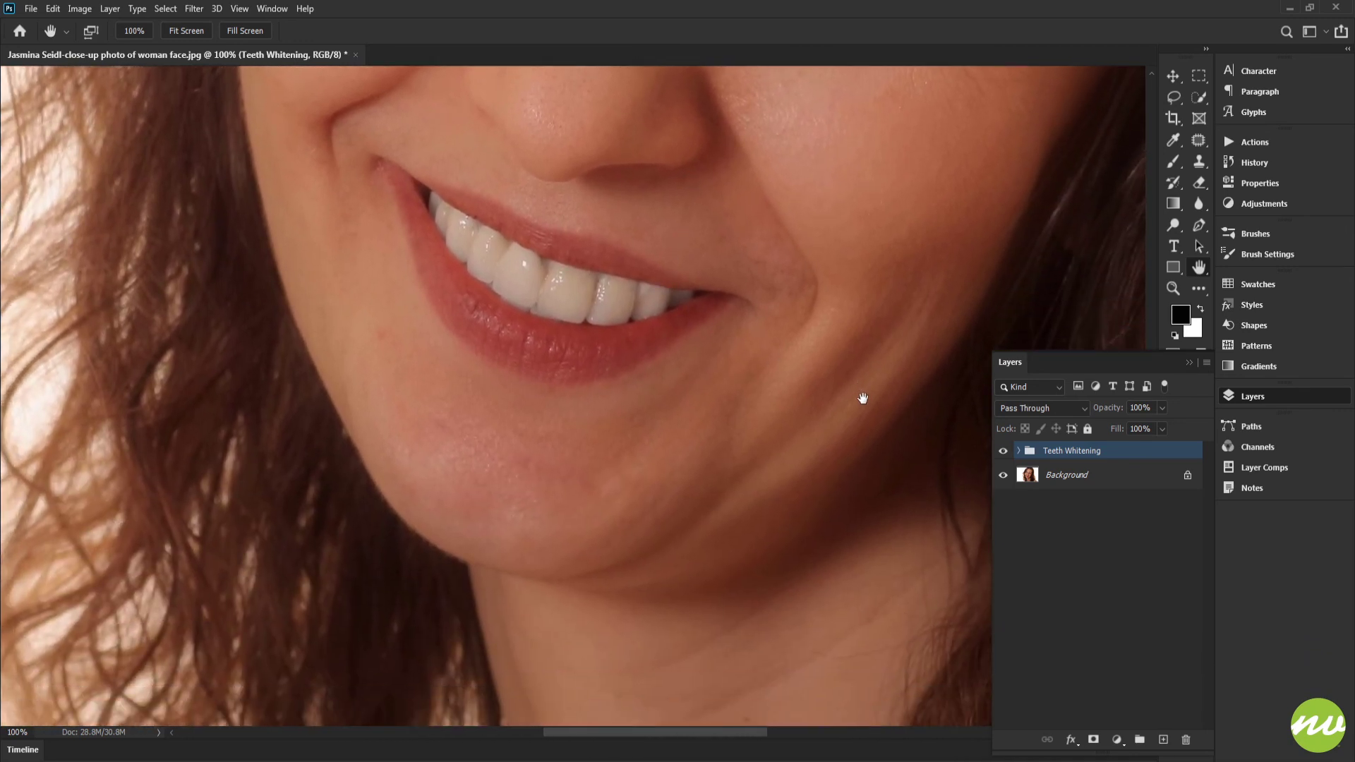
left_click_drag(765, 384, 771, 447)
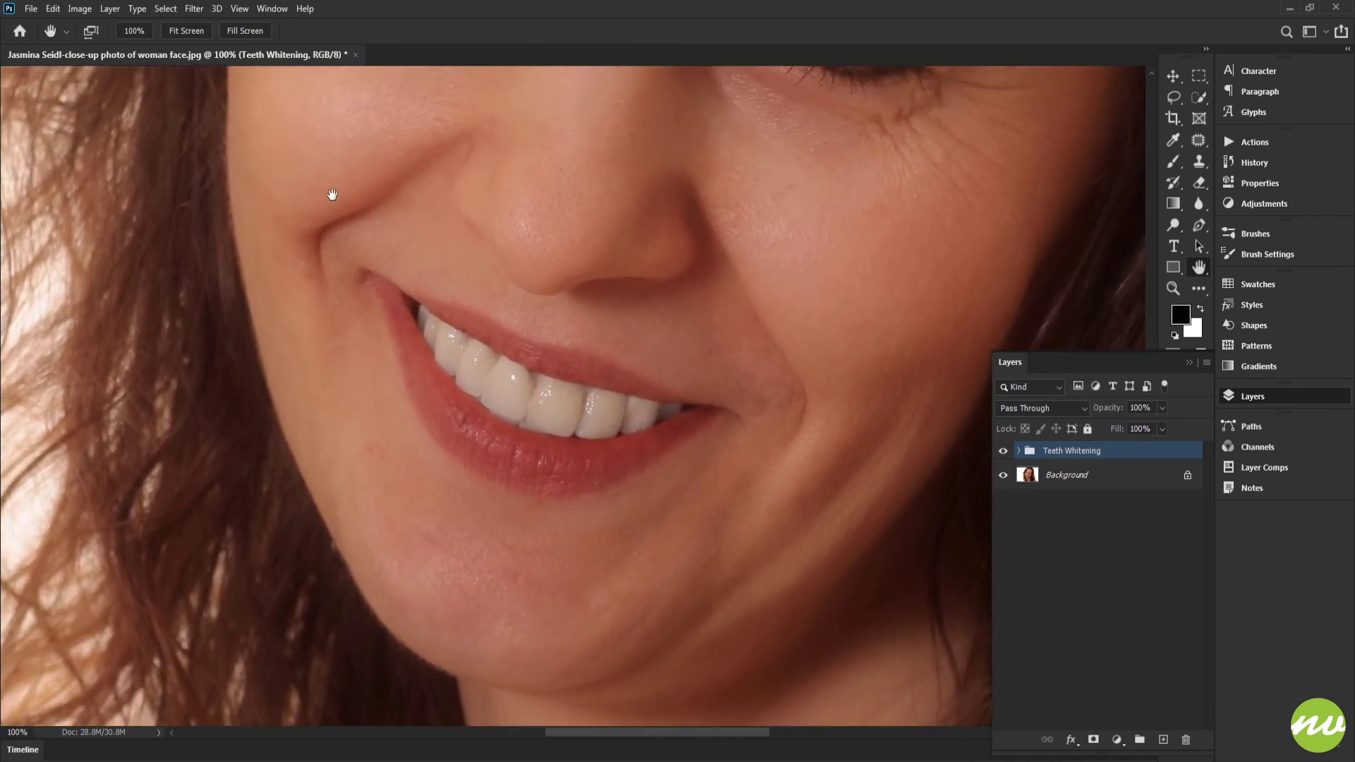
- Fit the whole portrait in view and compare it with the Teeth Whitening group hidden and shown
left_click(187, 32)
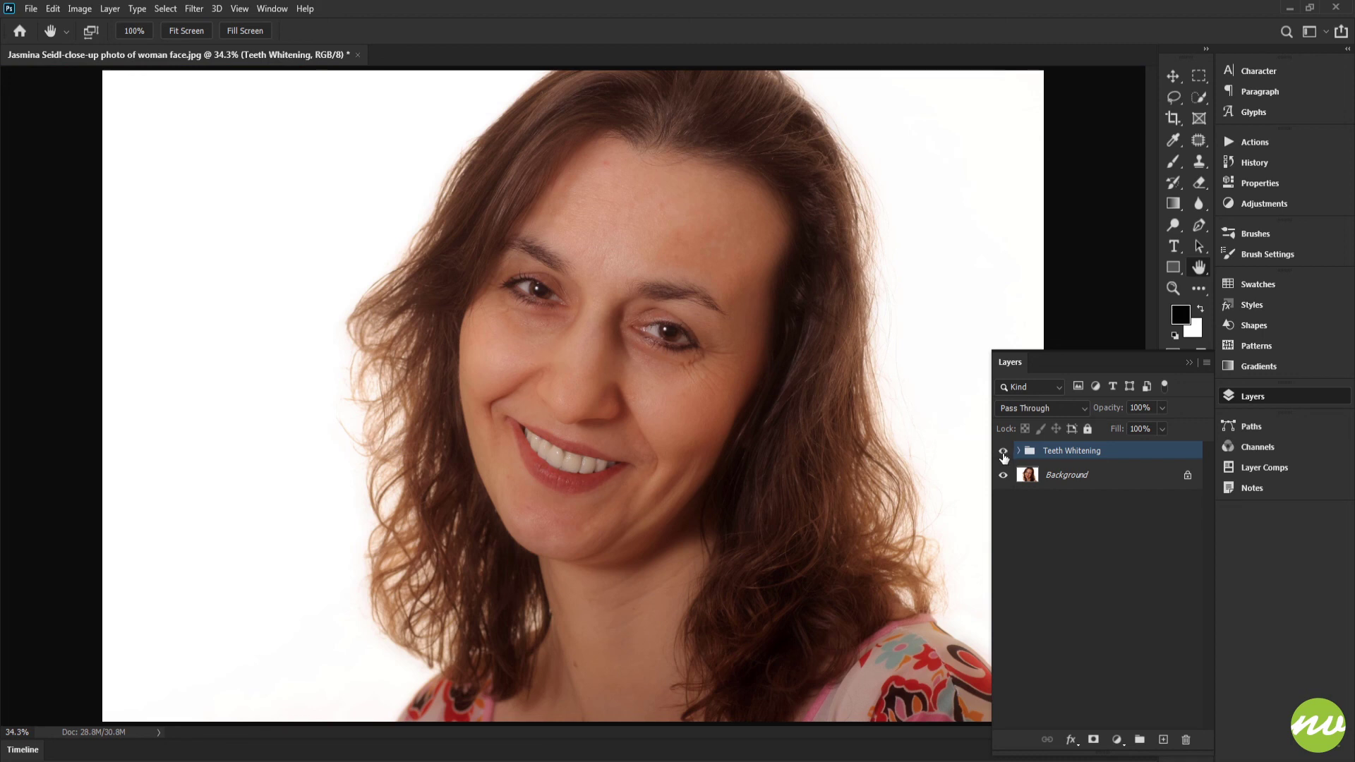
left_click(1003, 451)
left_click(1003, 451)
left_click(1005, 455)
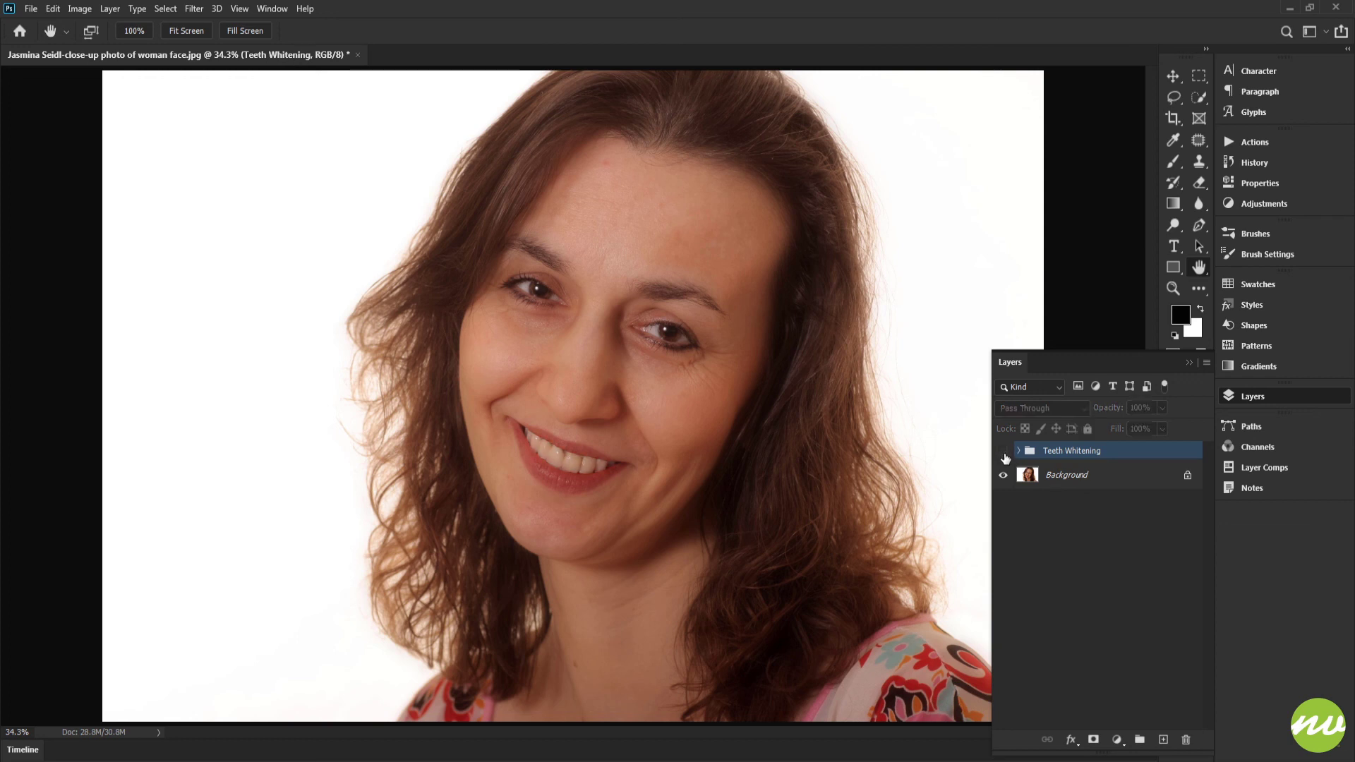
left_click(1004, 455)
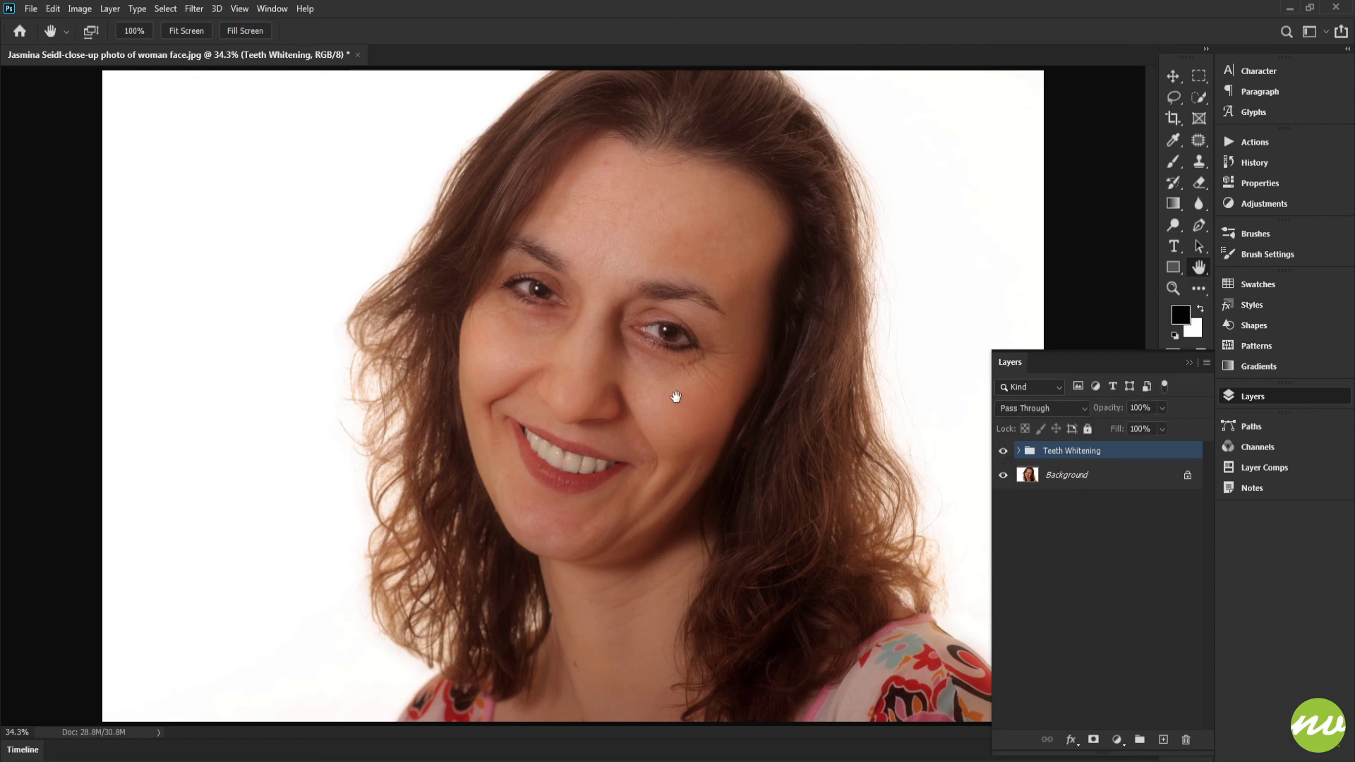
- Save the layered document on the computer as TeethWhitening.psd in the Workfiles folder
left_click(31, 8)
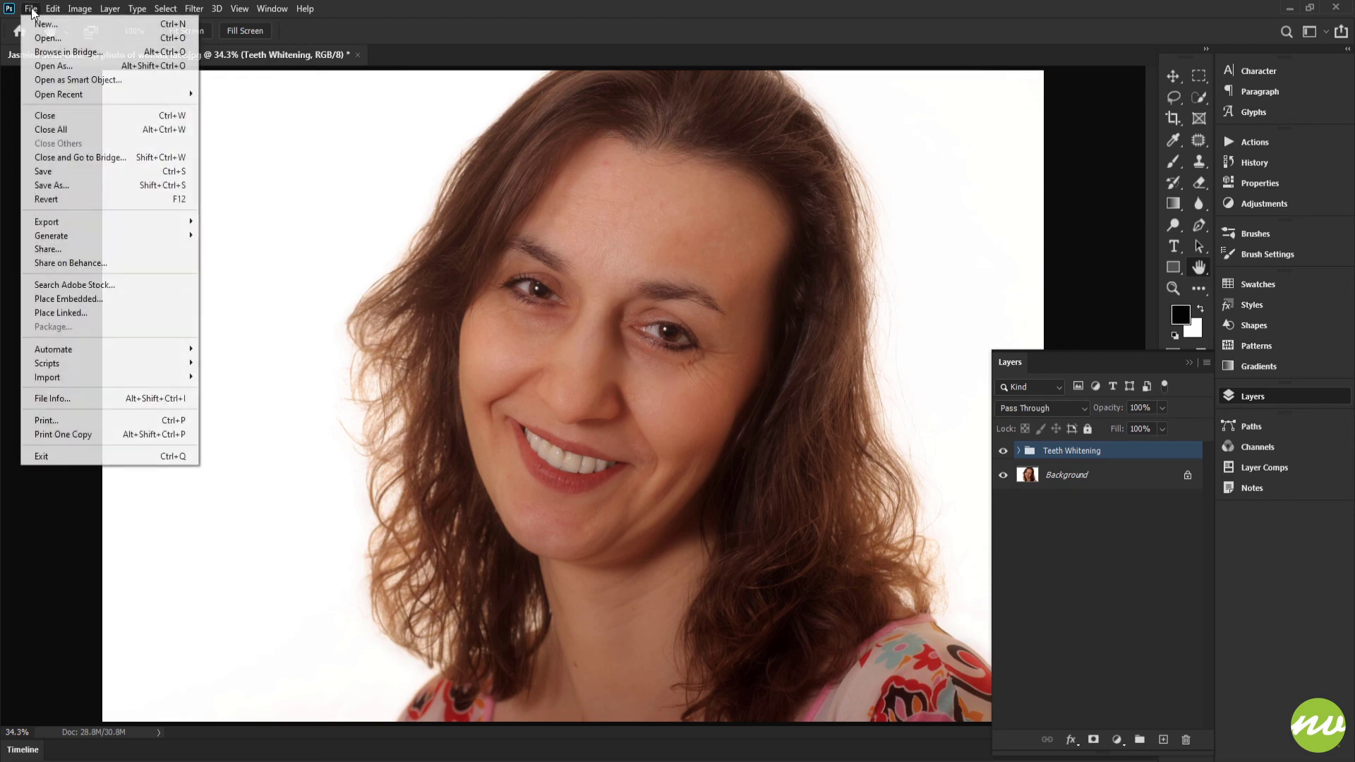
left_click(169, 186)
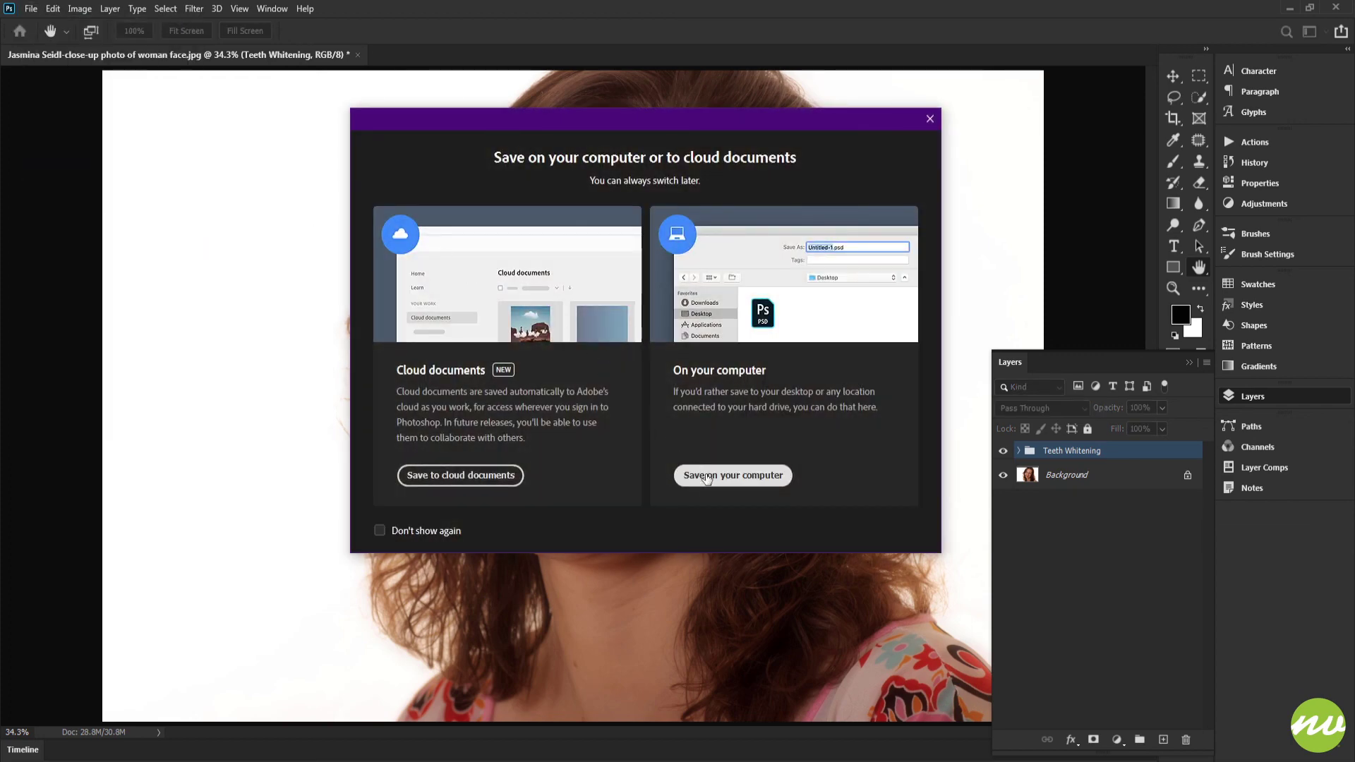
left_click(732, 474)
double_click(181, 134)
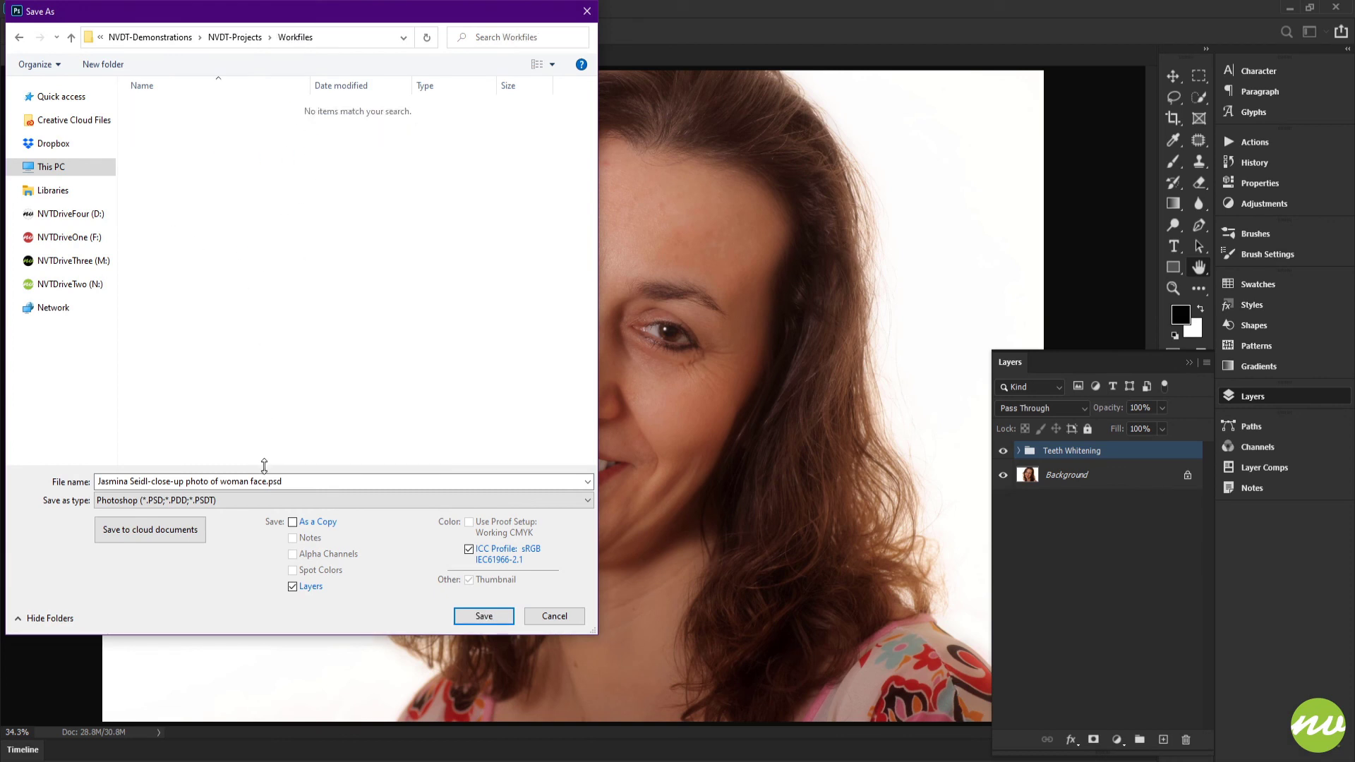
left_click(268, 482)
type("TeethWh")
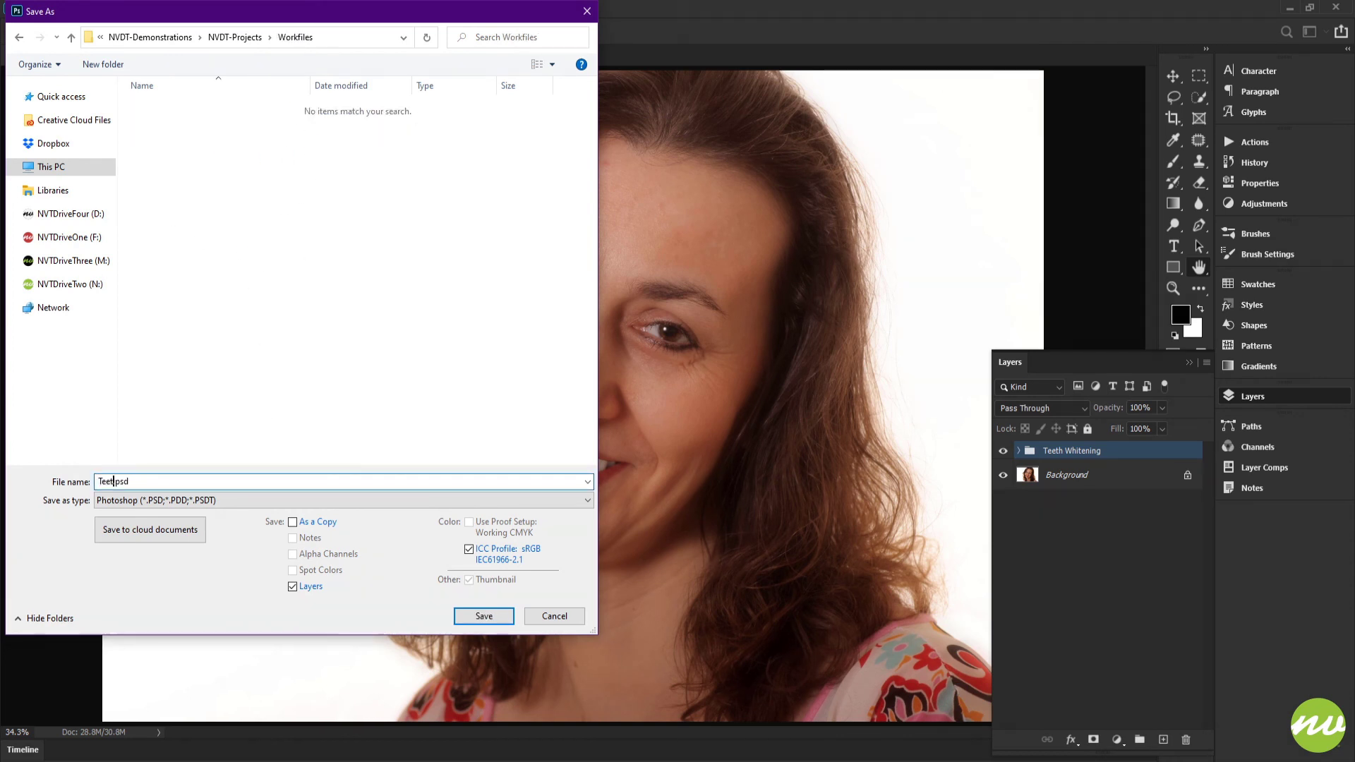
type("itening")
left_click(482, 617)
left_click(768, 244)
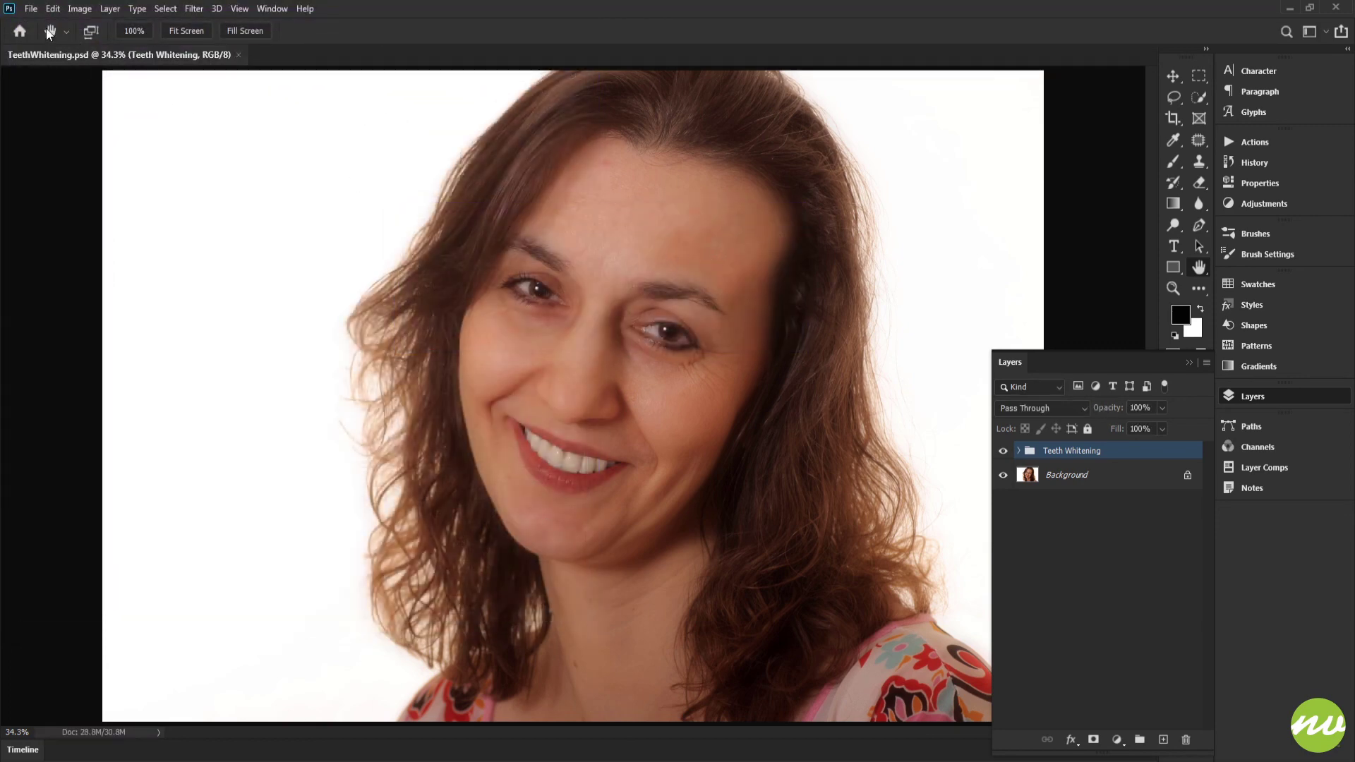
- Save a JPEG copy named TeethWhitening.jpg in the Previews folder at Maximum quality 12 with Baseline ("Standard") format
left_click(33, 9)
left_click(52, 185)
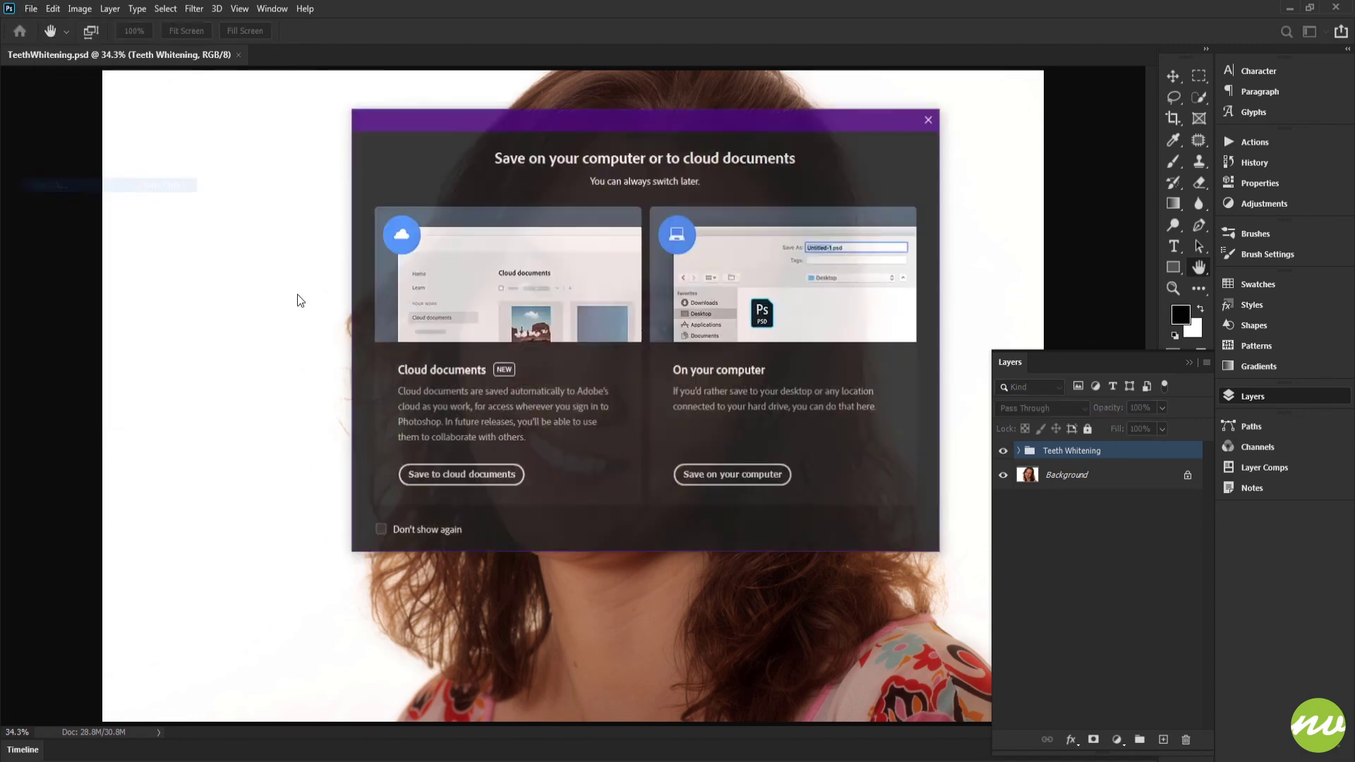
left_click(283, 501)
left_click(273, 614)
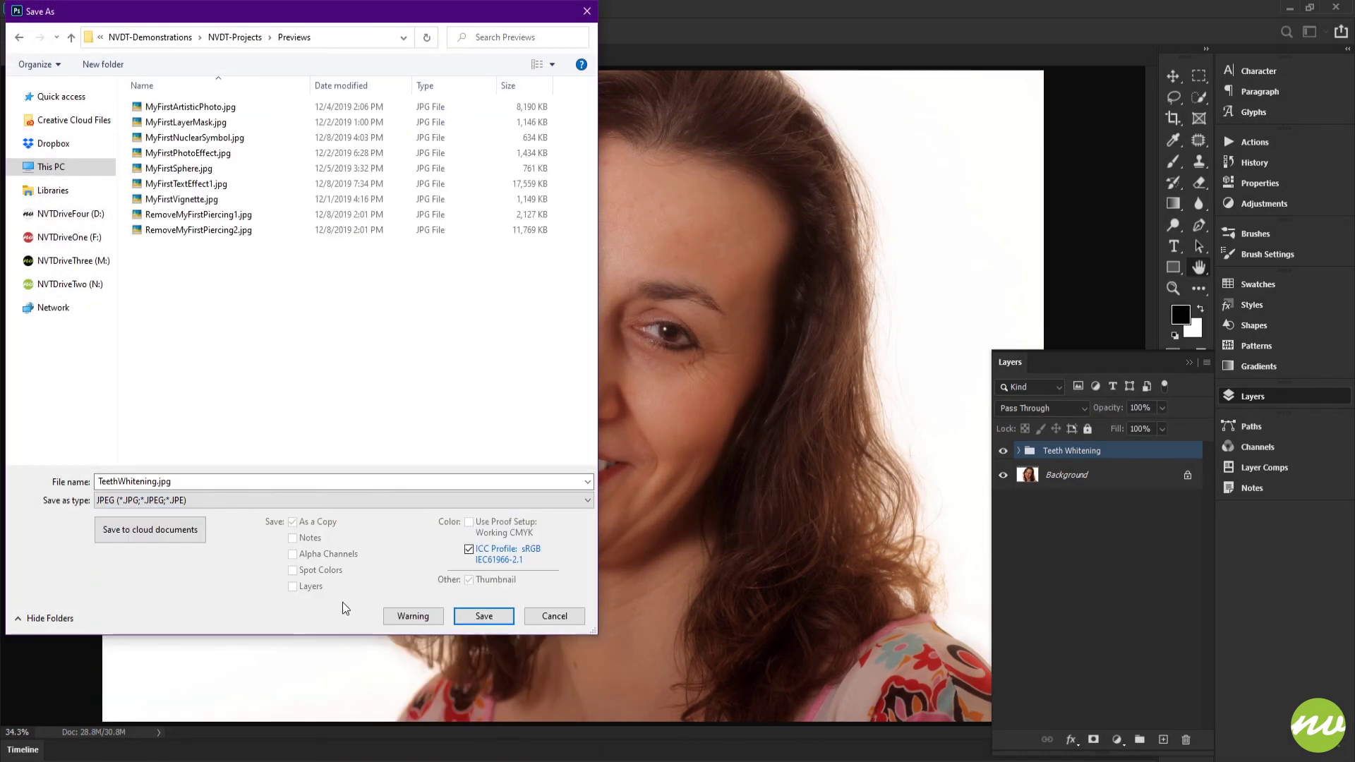
left_click(480, 618)
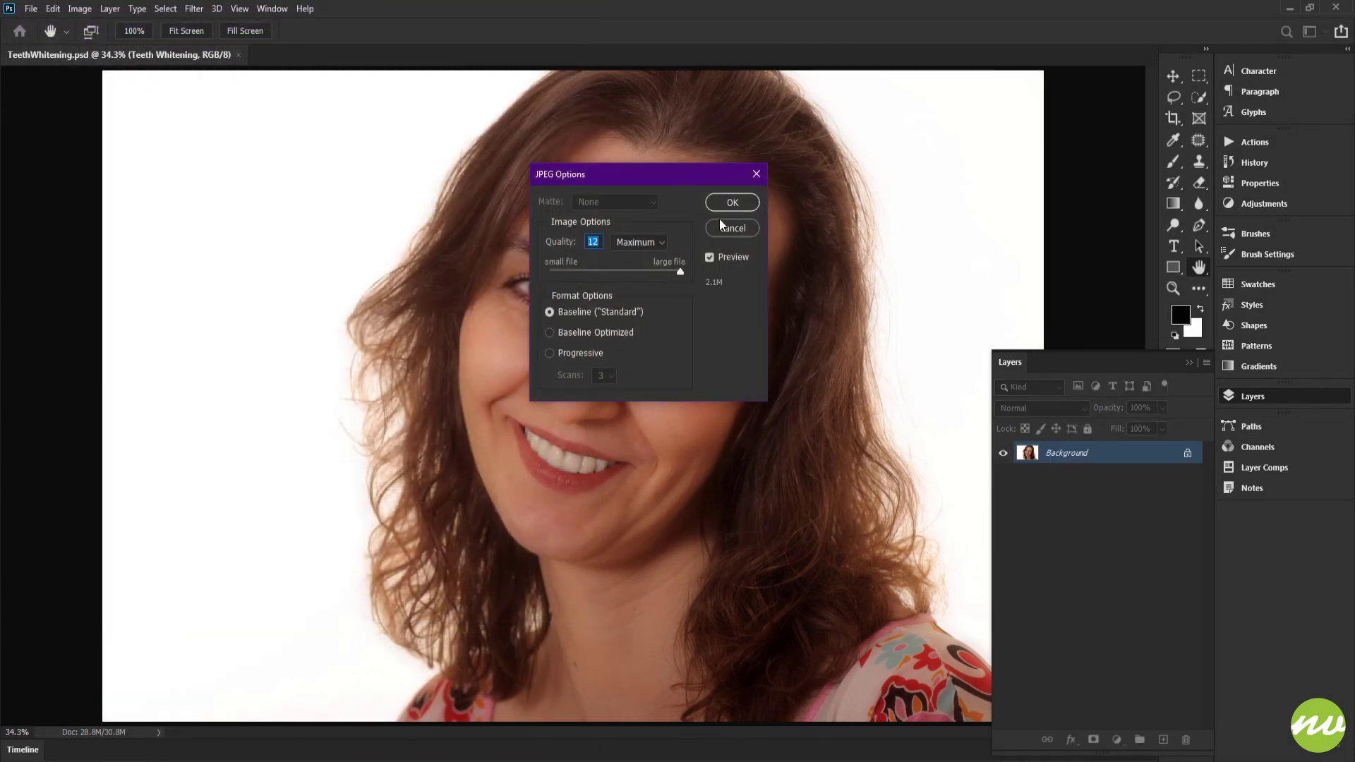
left_click(730, 203)
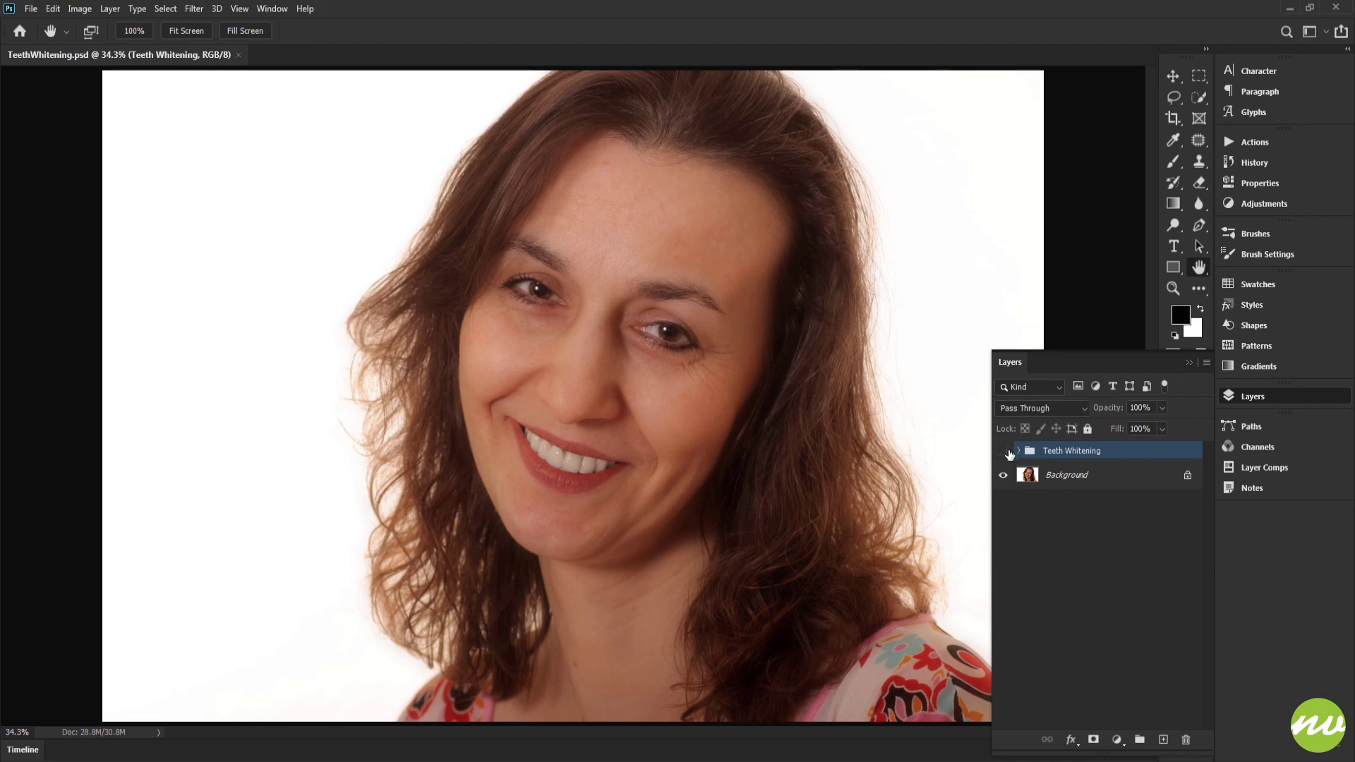
- Hide and show the Teeth Whitening group once more for a final before-and-after comparison
left_click(1005, 452)
left_click(1005, 452)
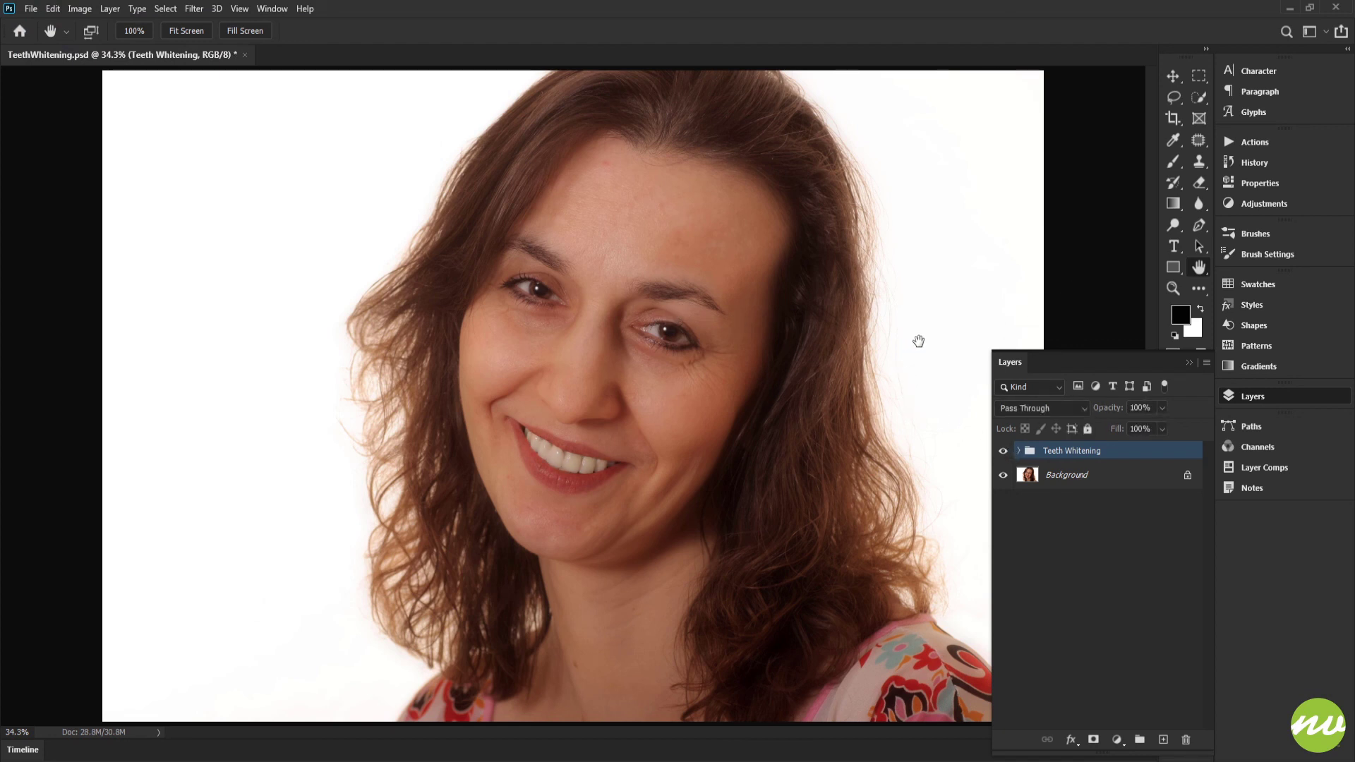